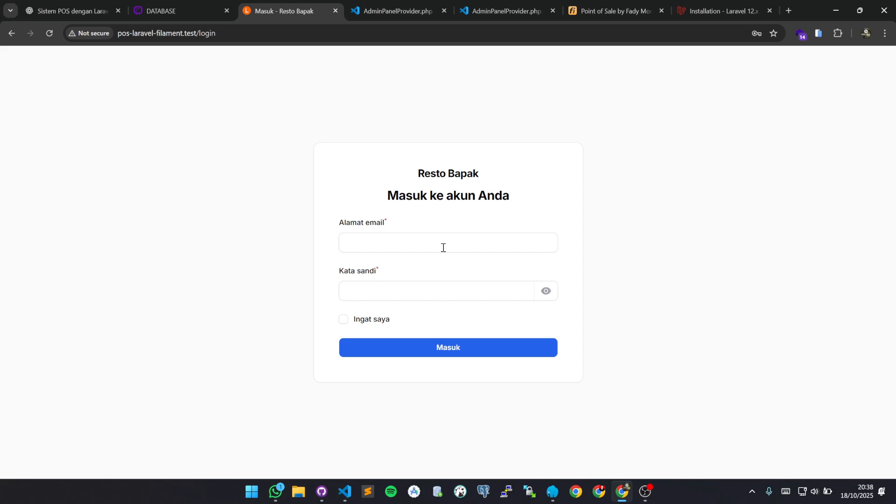
# Log in to Resto Bapak with the saved admin account, filling in the e-mail and password fields
pyautogui.click(391, 246)
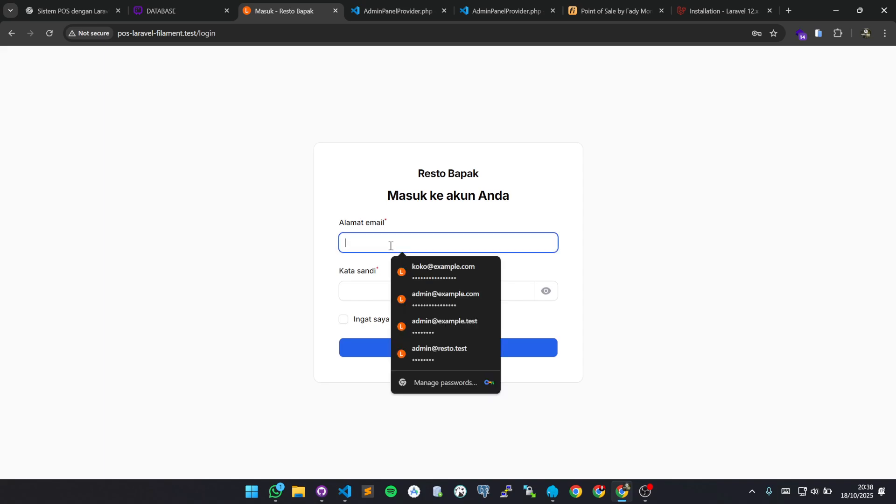
pyautogui.click(426, 289)
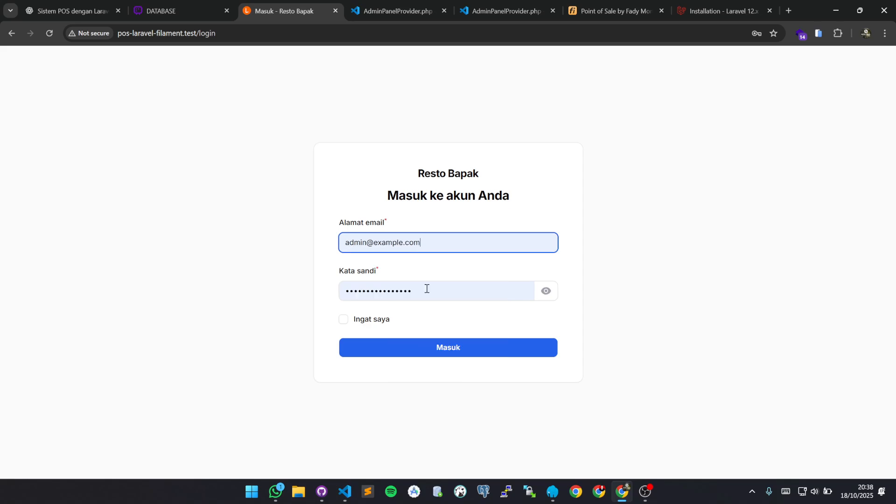
pyautogui.click(436, 348)
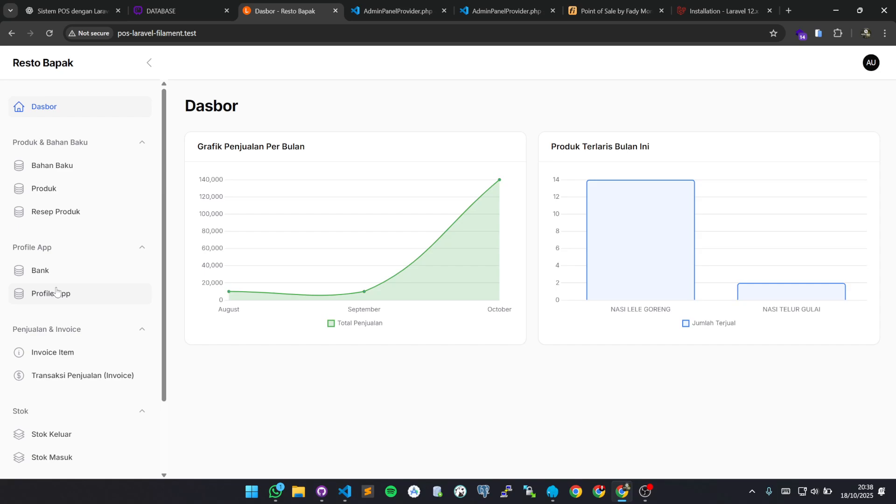
# Open the Peran (roles) list and open the Admin Stok role for editing
pyautogui.scroll(-2, 55, 292)
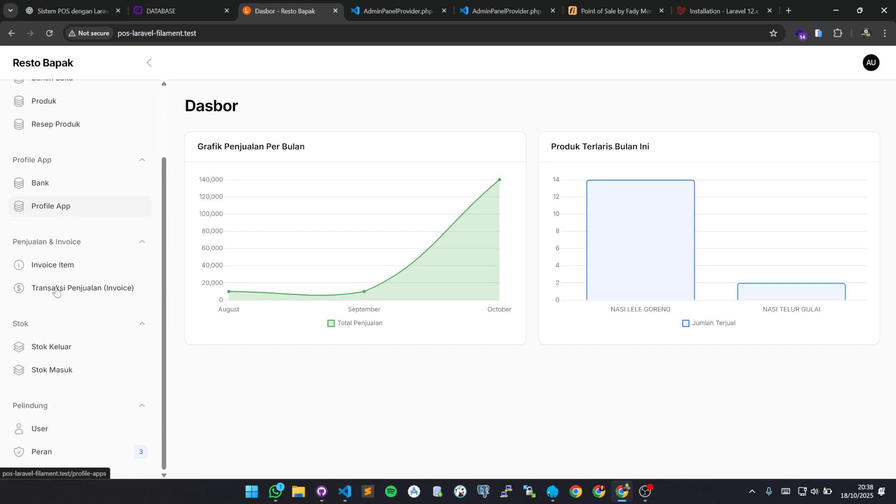
pyautogui.scroll(2, 89, 183)
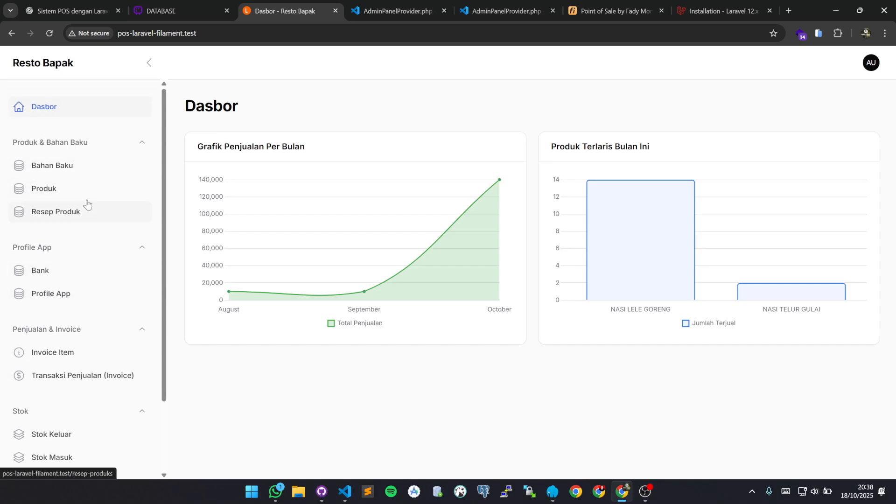
pyautogui.scroll(-2, 72, 207)
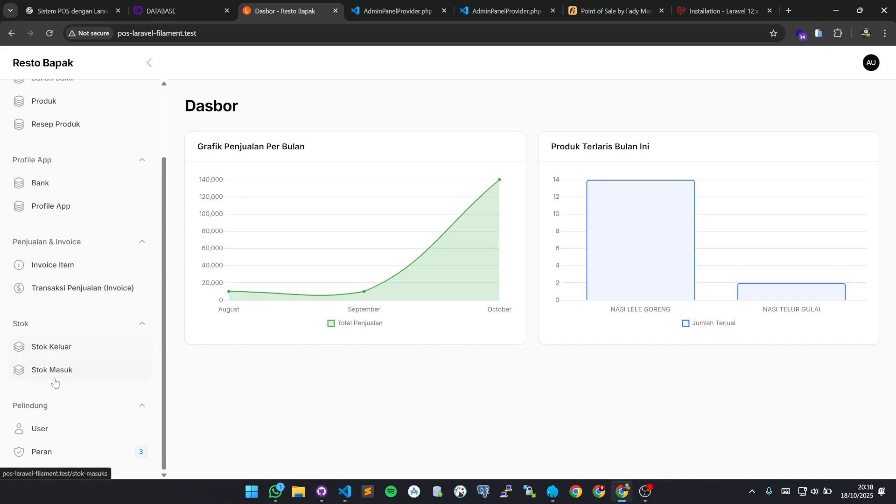
pyautogui.click(79, 447)
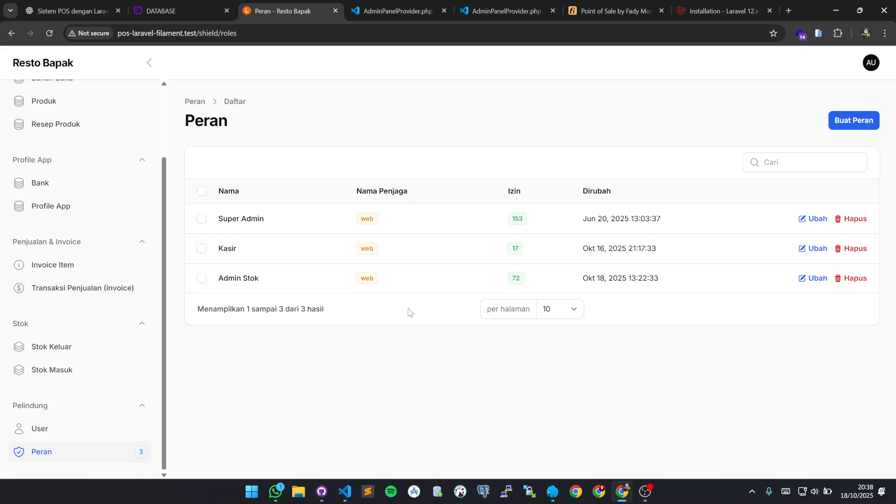
pyautogui.click(433, 282)
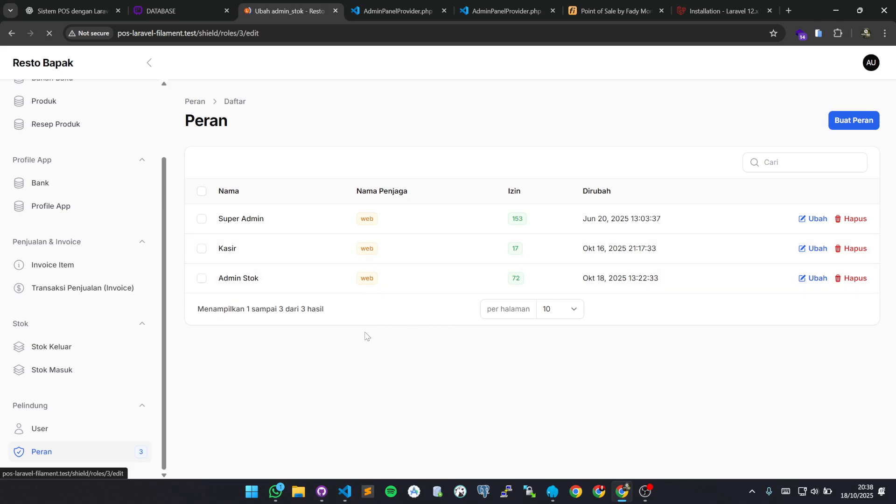
# Examine which resource permissions are granted to the admin_stok role across the Sumber Daya sections
pyautogui.scroll(-7, 366, 336)
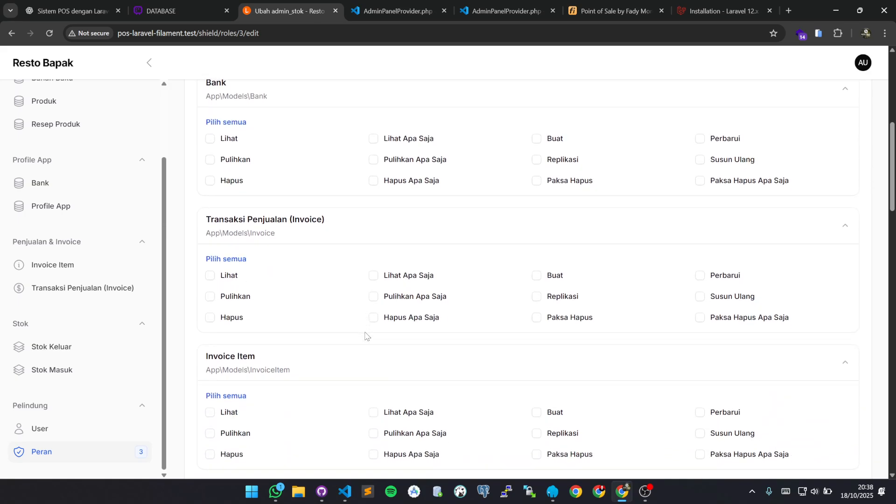
pyautogui.scroll(7, 365, 336)
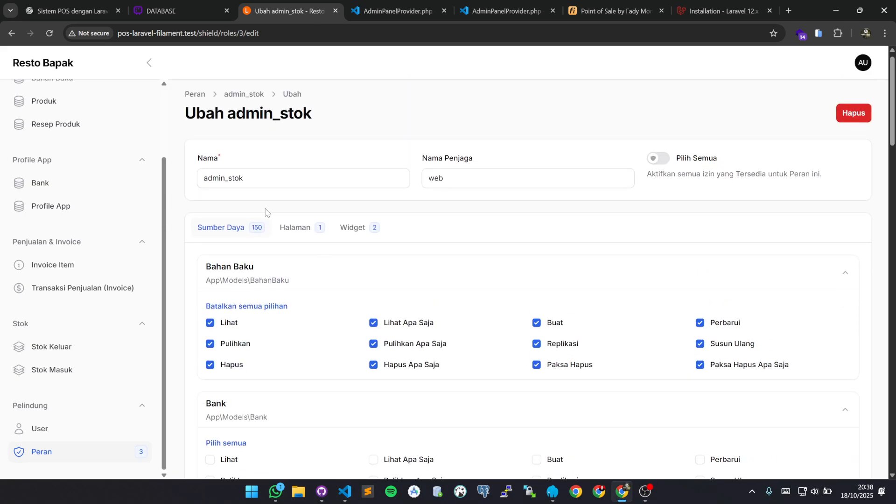
pyautogui.scroll(-4, 317, 305)
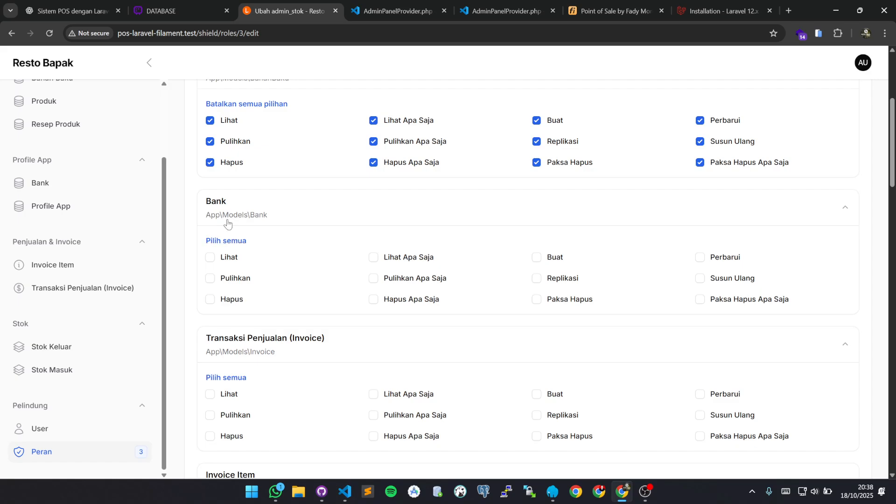
pyautogui.scroll(-1, 258, 288)
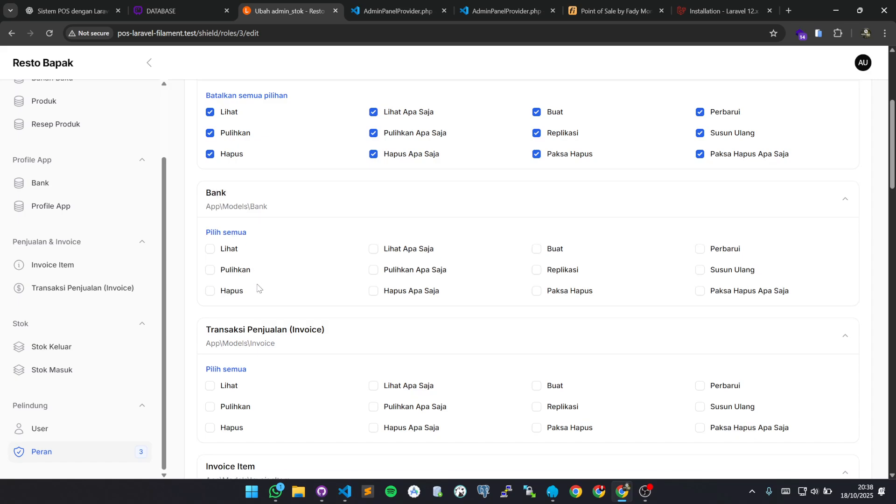
pyautogui.scroll(-2, 259, 288)
pyautogui.scroll(-3, 271, 313)
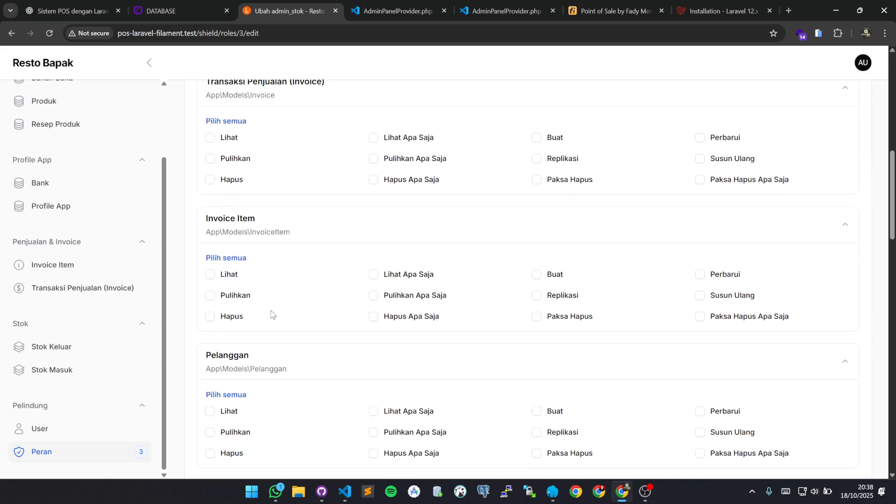
pyautogui.scroll(10, 272, 315)
pyautogui.scroll(-15, 256, 237)
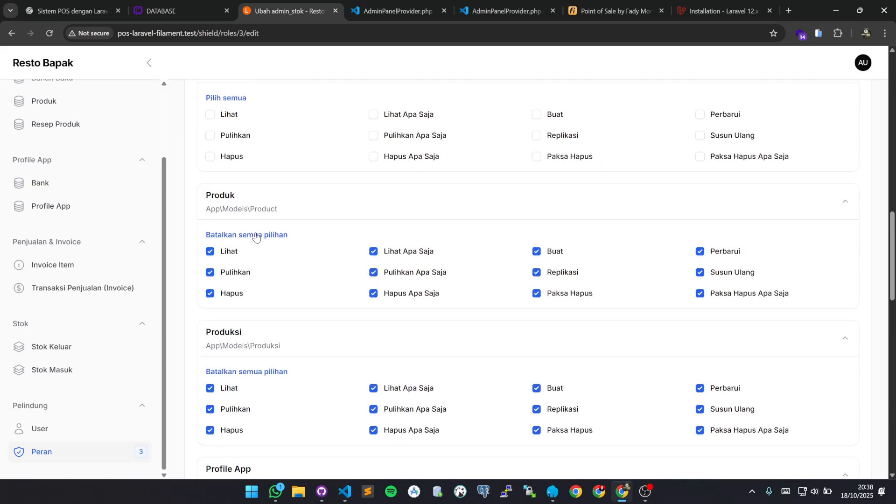
# Leave the role and, from the User list, impersonate the user who has the admin_stok role
pyautogui.click(70, 458)
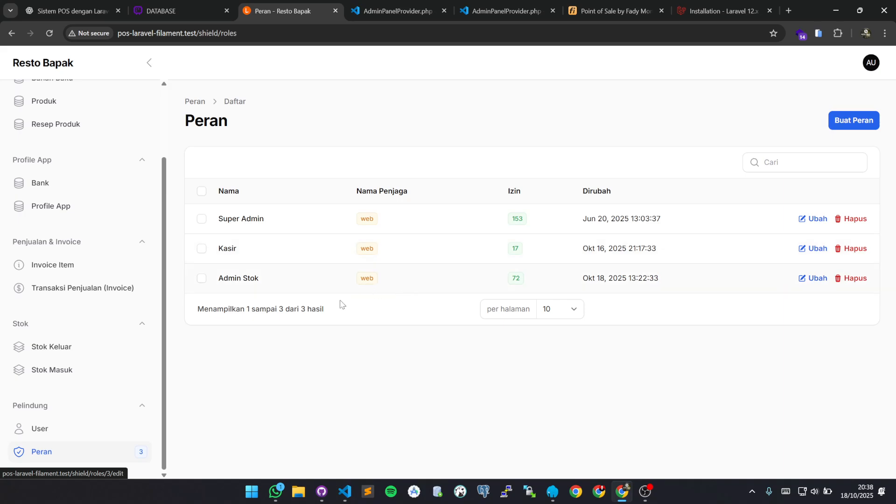
pyautogui.scroll(2, 59, 348)
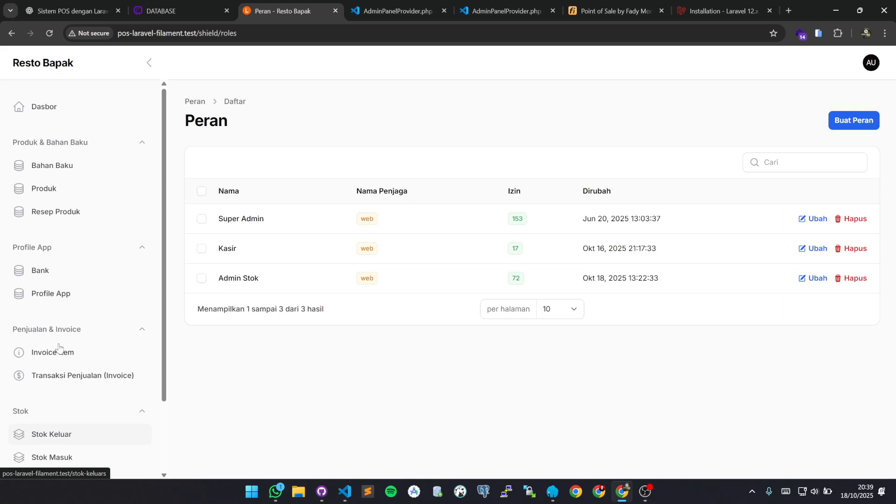
pyautogui.scroll(-2, 106, 422)
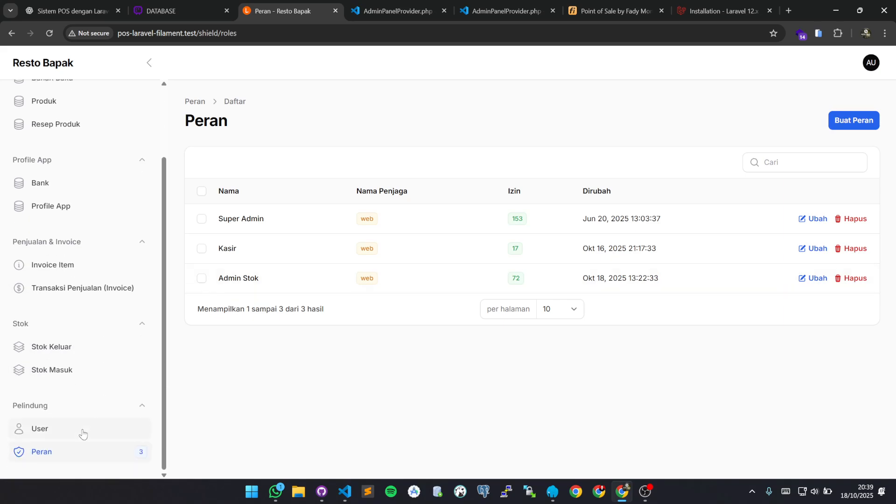
pyautogui.click(66, 432)
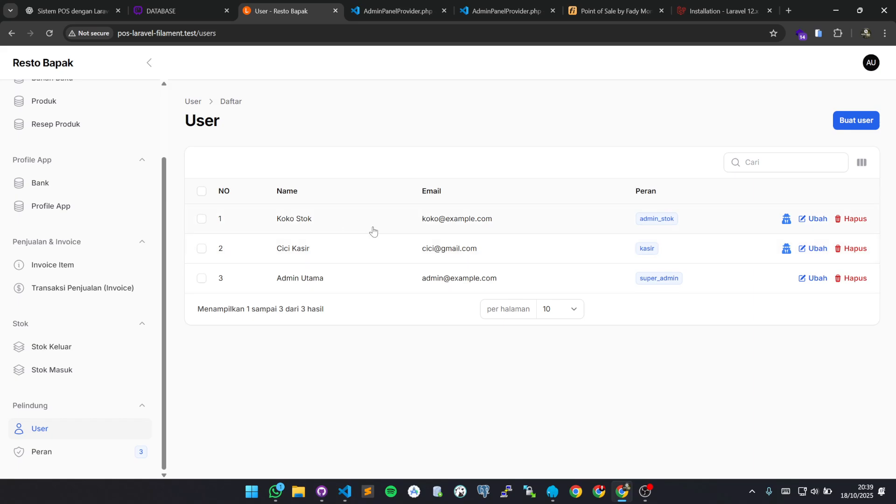
pyautogui.click(786, 221)
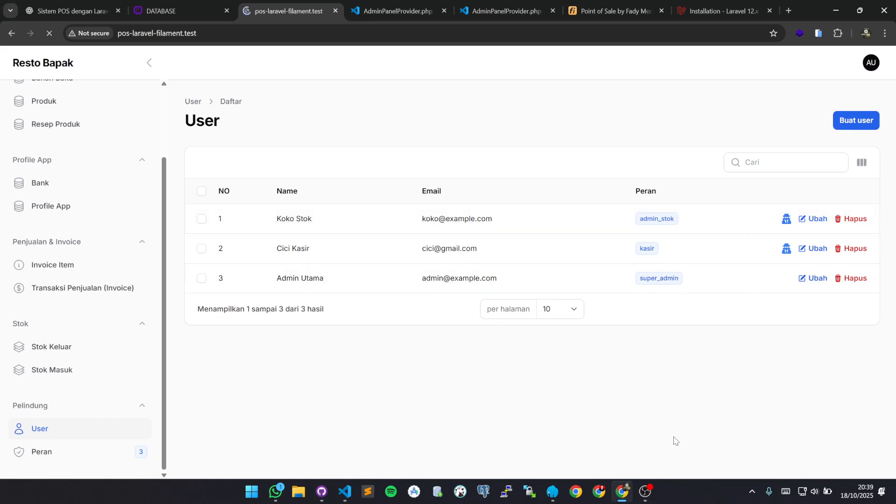
pyautogui.click(646, 493)
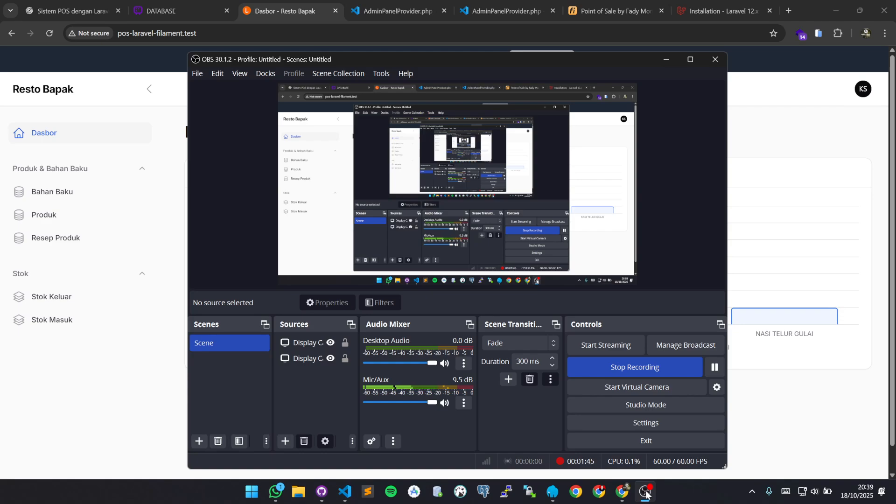
pyautogui.click(646, 493)
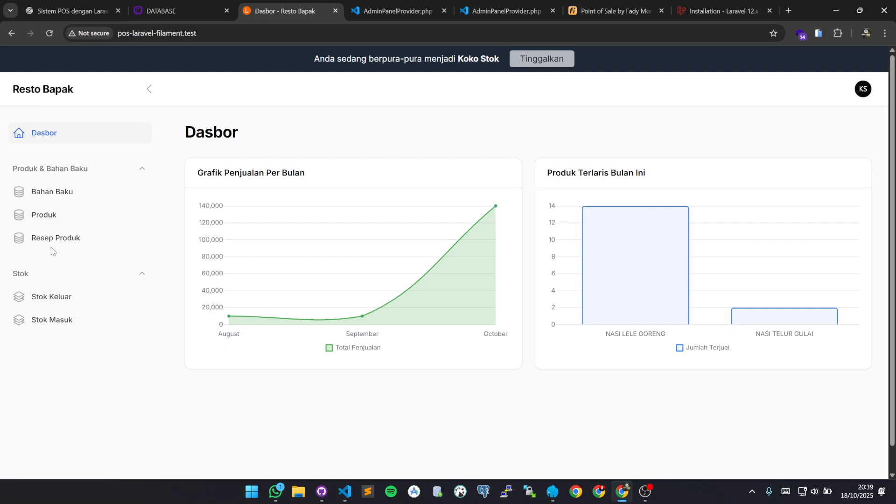
# View the Bahan Baku list, and start a new product in Produk with the name NASI TIMBUL
pyautogui.click(75, 196)
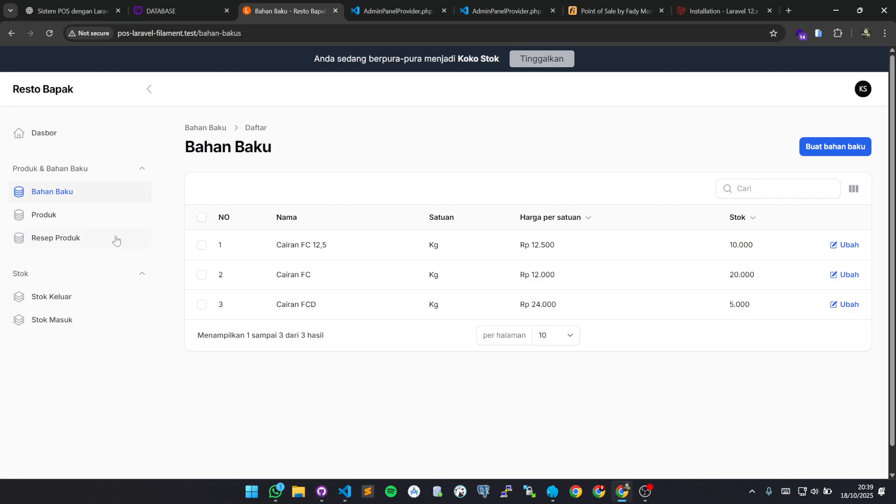
pyautogui.click(80, 218)
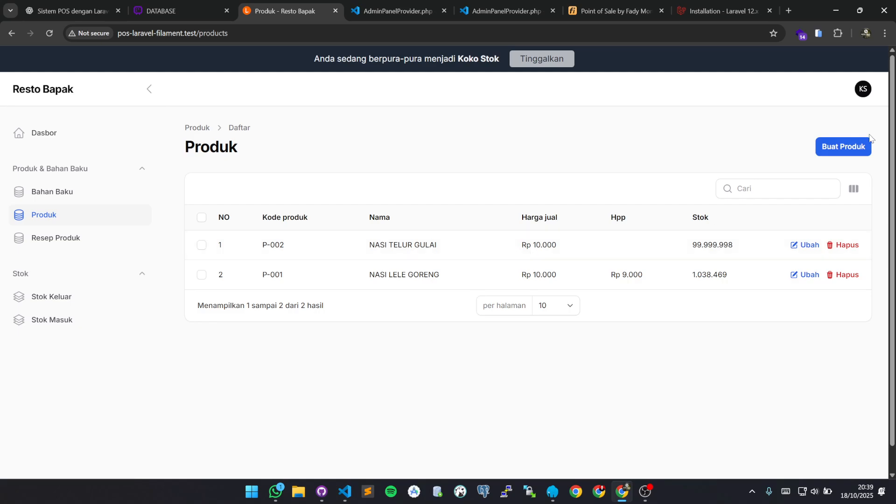
pyautogui.click(853, 146)
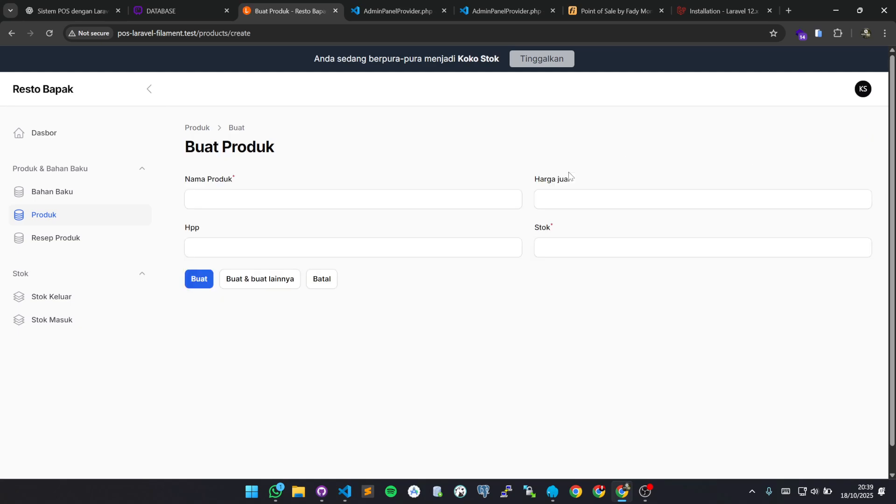
pyautogui.click(204, 200)
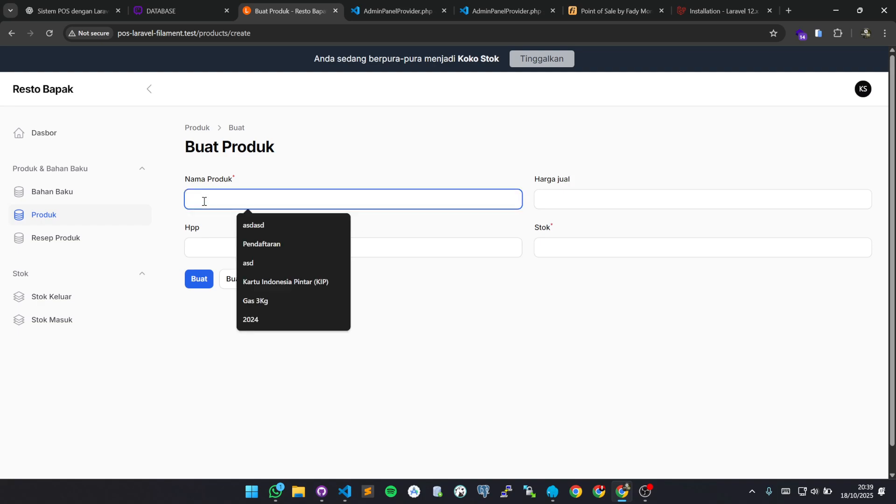
pyautogui.write('NASI ')
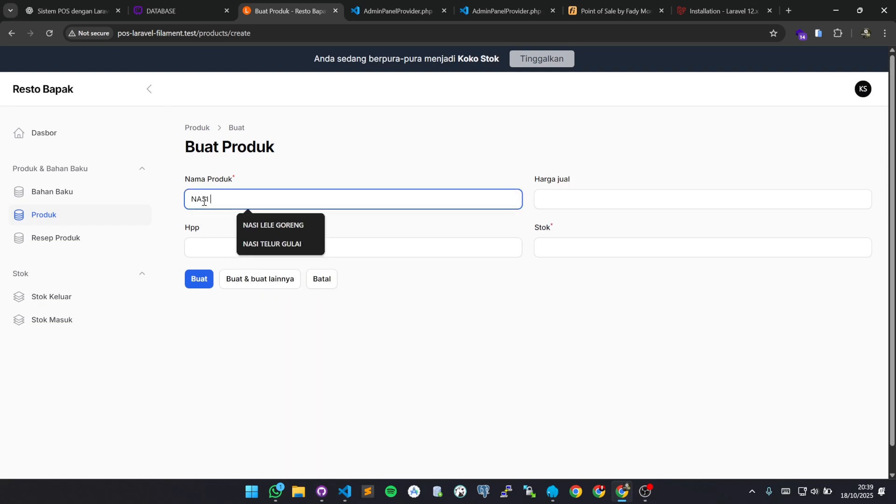
pyautogui.write('TIMBUL')
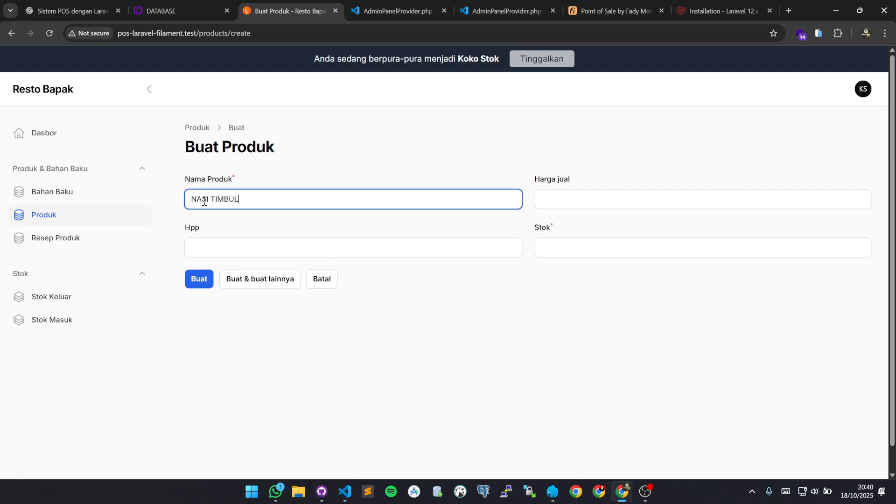
pyautogui.click(560, 201)
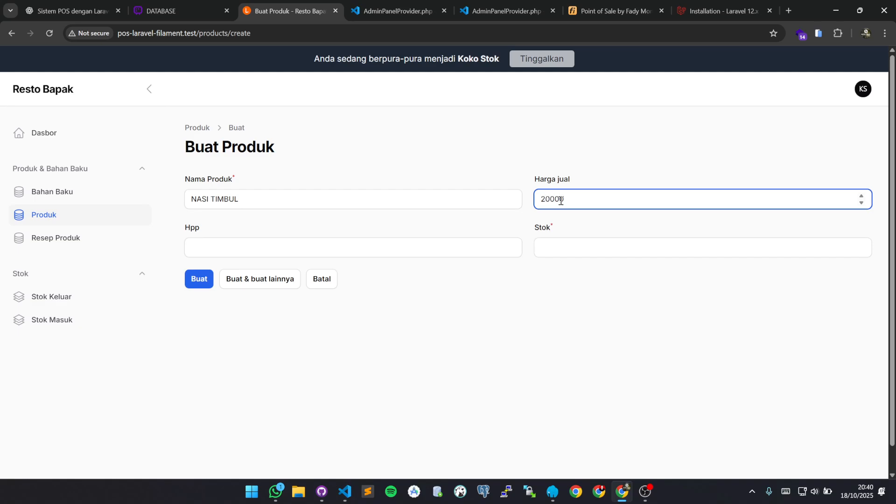
pyautogui.press('Tab')
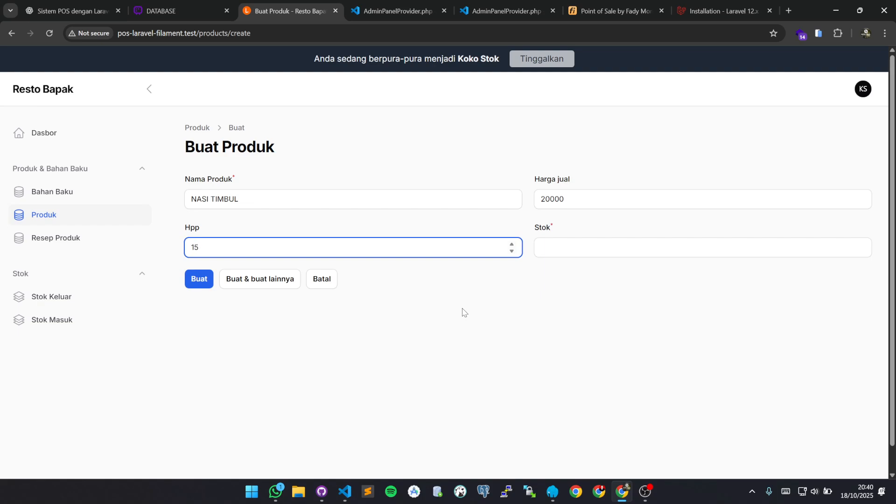
pyautogui.press('Tab')
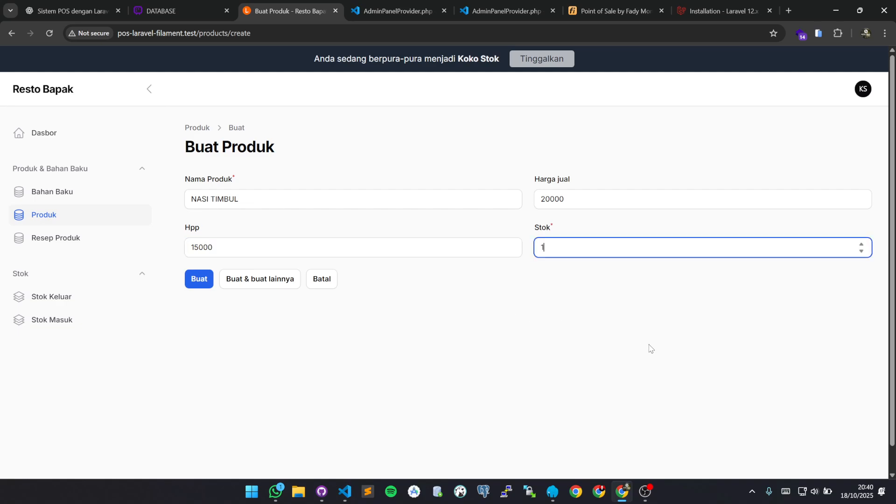
pyautogui.write('1000000000')
pyautogui.click(199, 282)
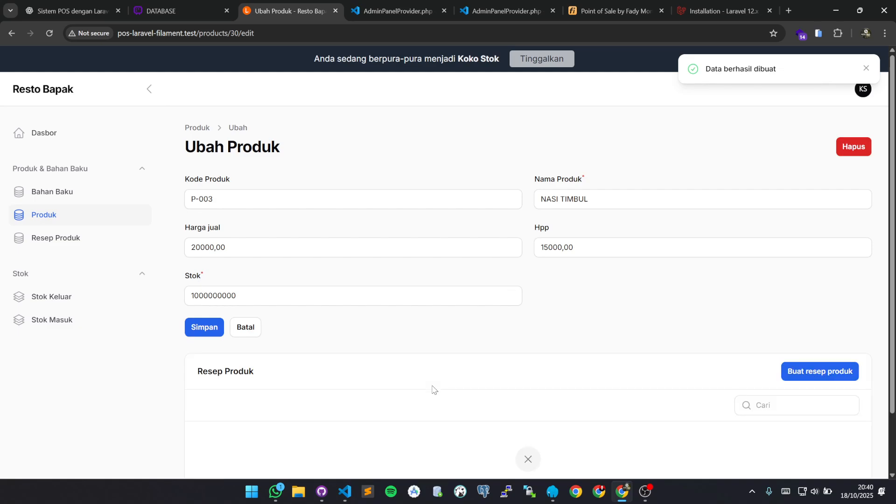
pyautogui.scroll(-2, 432, 389)
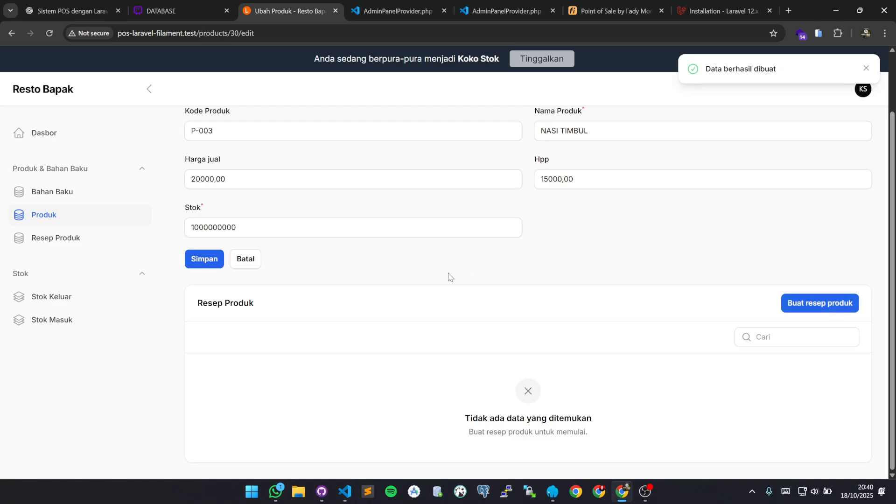
# Create a Bahan Baku entry named CABE with Satuan ONS, Harga per satuan 5000 and Stok 100
pyautogui.click(63, 200)
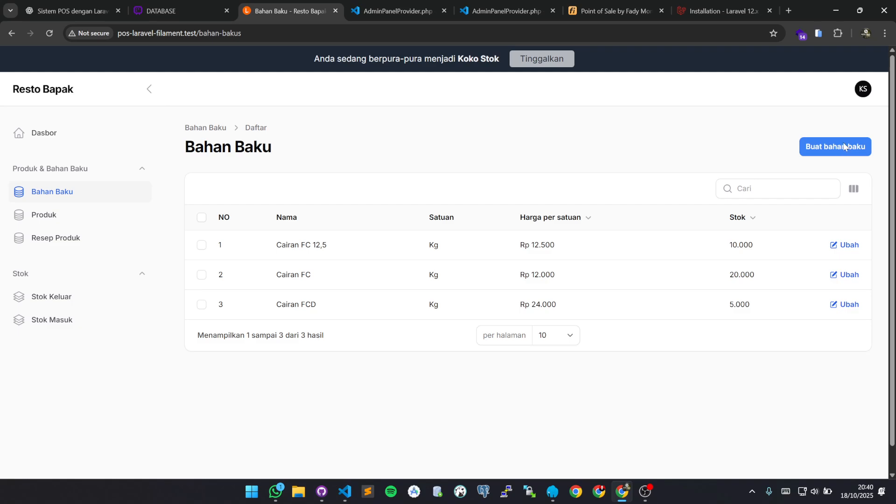
pyautogui.click(826, 146)
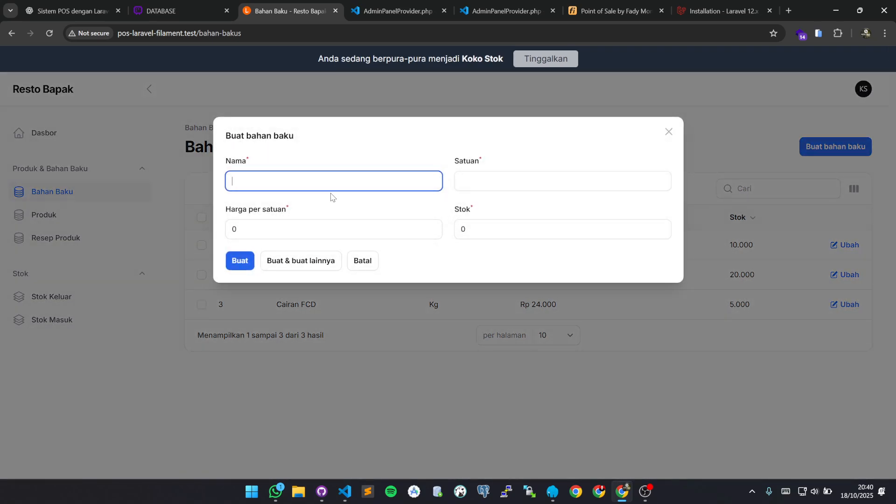
pyautogui.click(464, 191)
pyautogui.write('K')
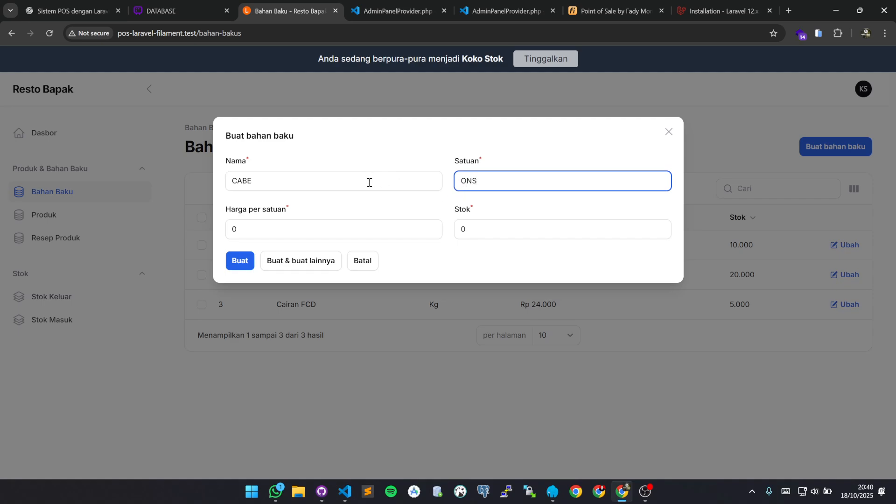
pyautogui.press('Tab')
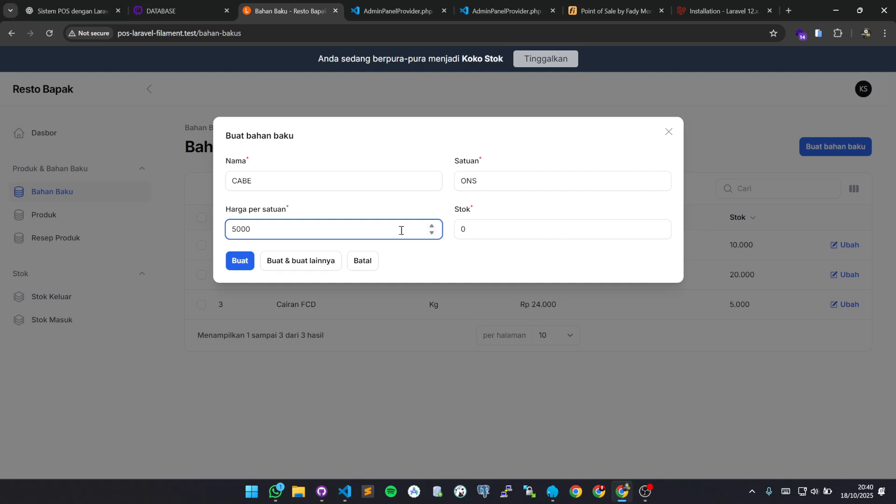
pyautogui.click(484, 233)
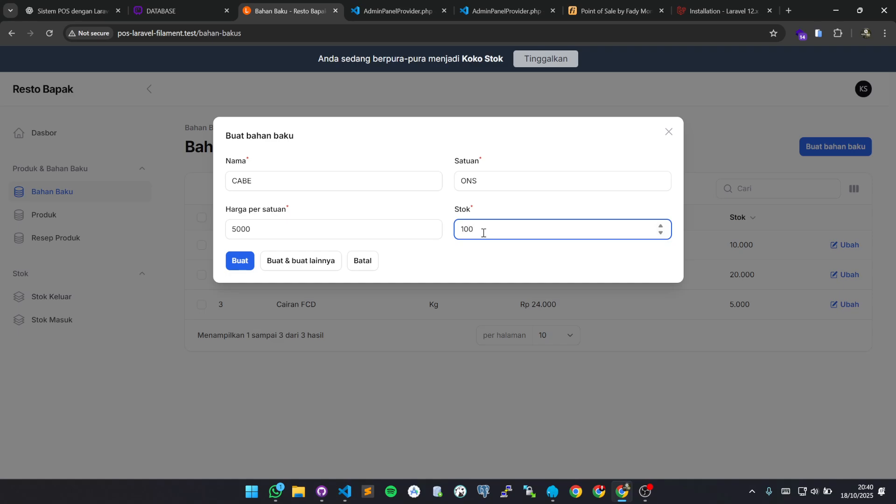
pyautogui.press('Return')
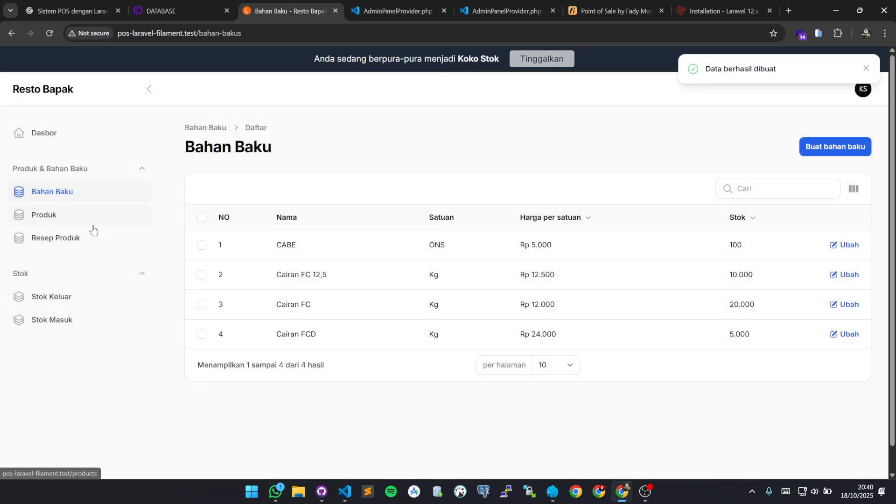
# Add a Resep Produk entry to the NASI TIMBUL product using CABE as Bahan baku with Kuantitas 1
pyautogui.click(64, 227)
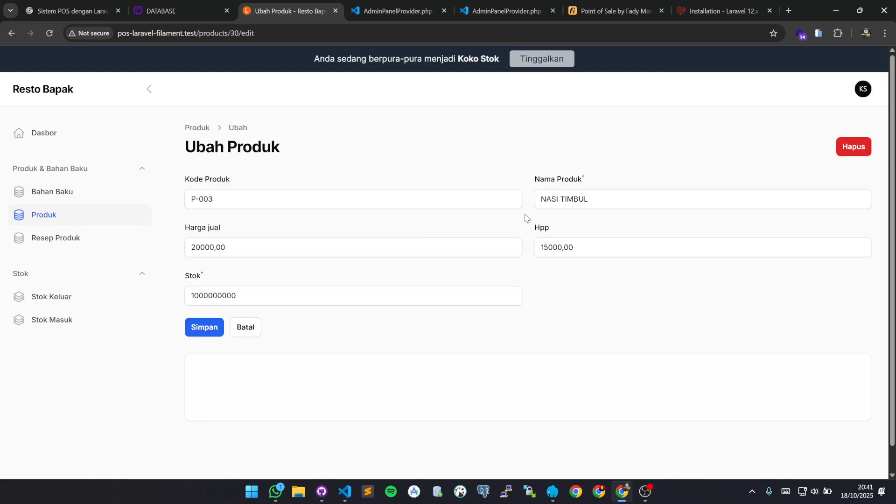
pyautogui.scroll(-2, 532, 308)
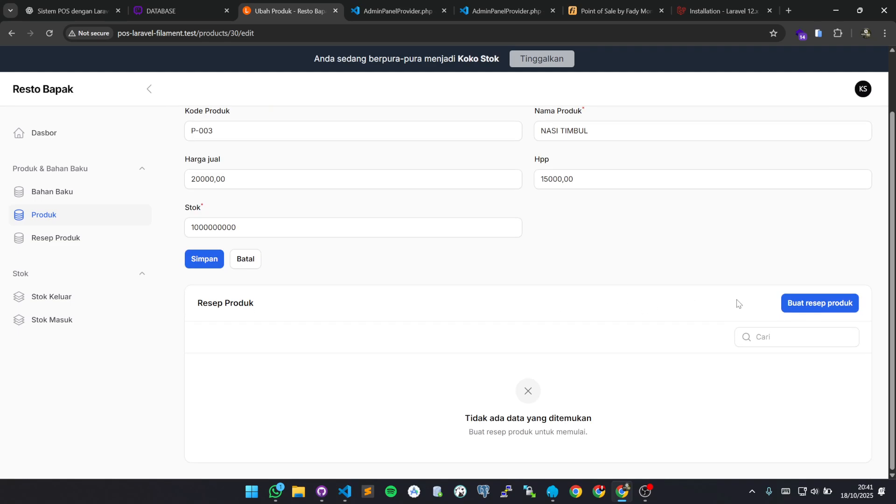
pyautogui.click(817, 306)
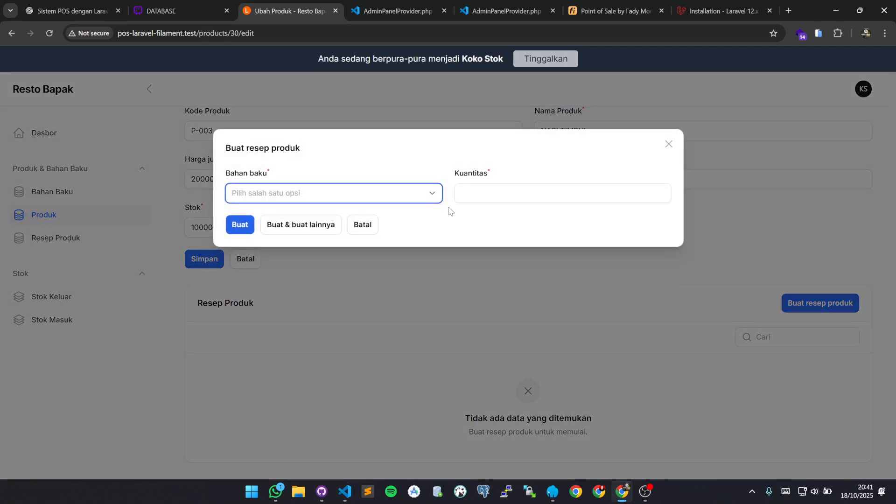
pyautogui.click(366, 196)
pyautogui.click(274, 241)
pyautogui.click(501, 197)
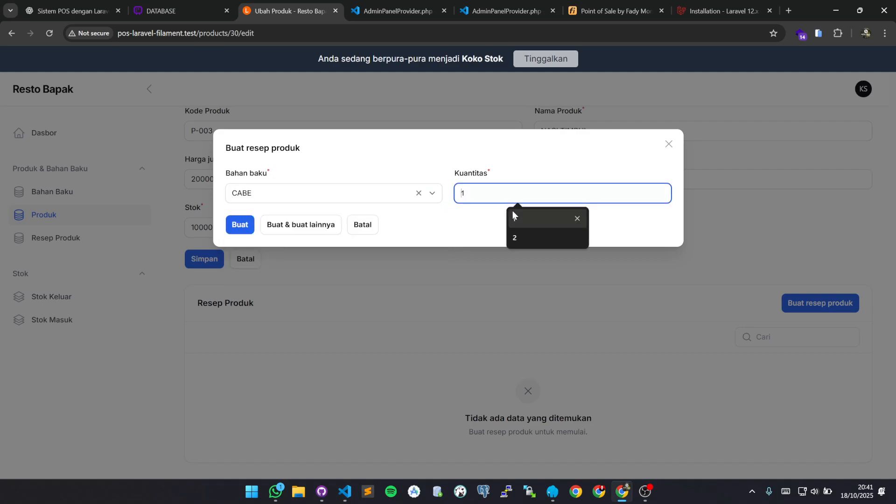
pyautogui.click(529, 220)
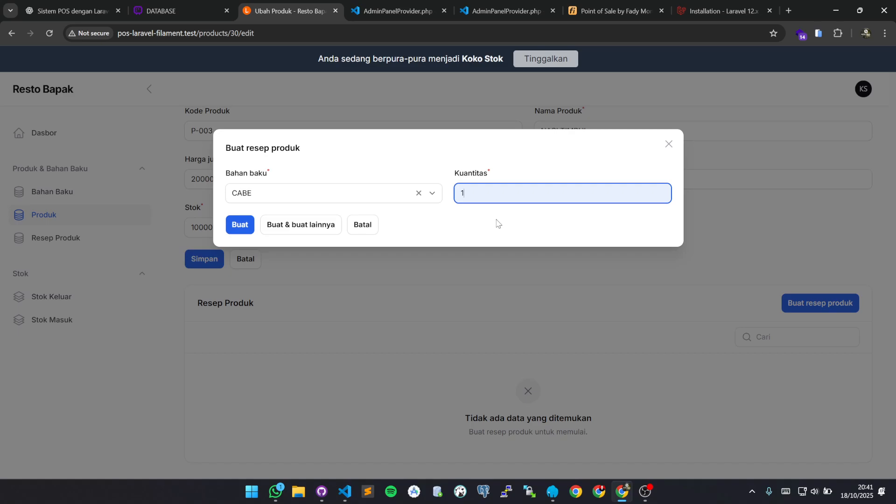
pyautogui.click(236, 229)
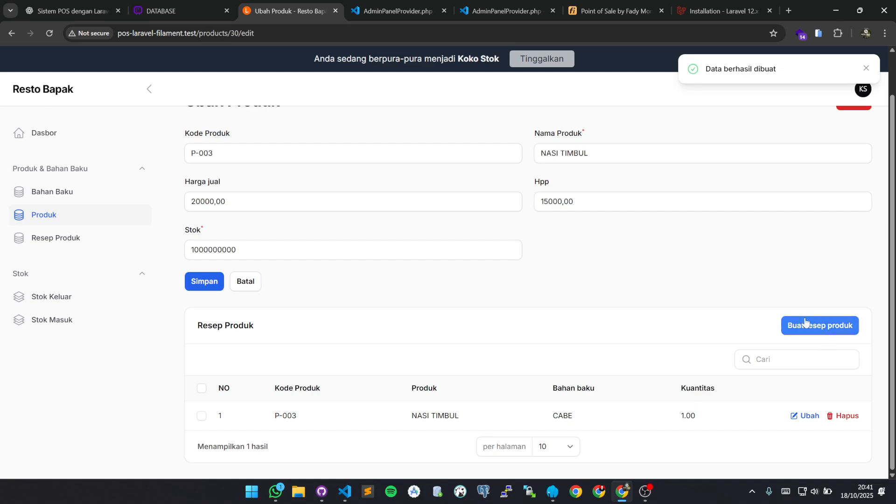
# Leave the product's edit form and review the Produk list and the recipe entries in Resep Produk
pyautogui.scroll(1, 666, 320)
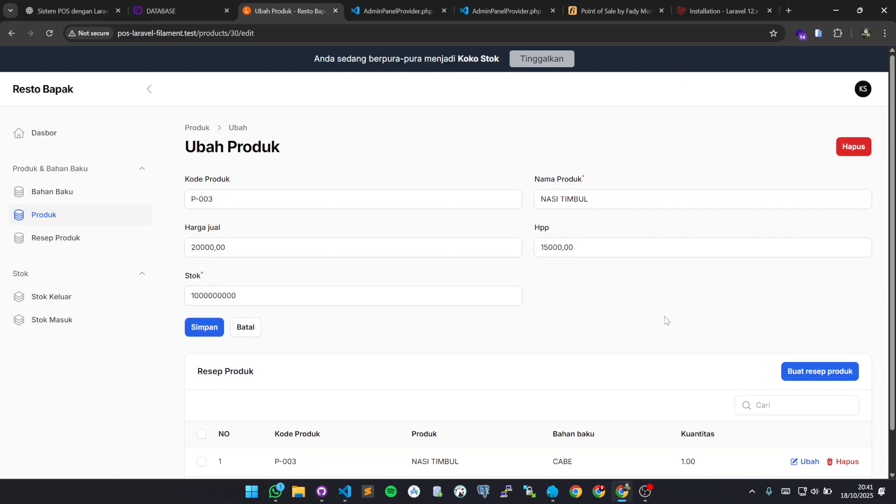
pyautogui.scroll(-1, 666, 320)
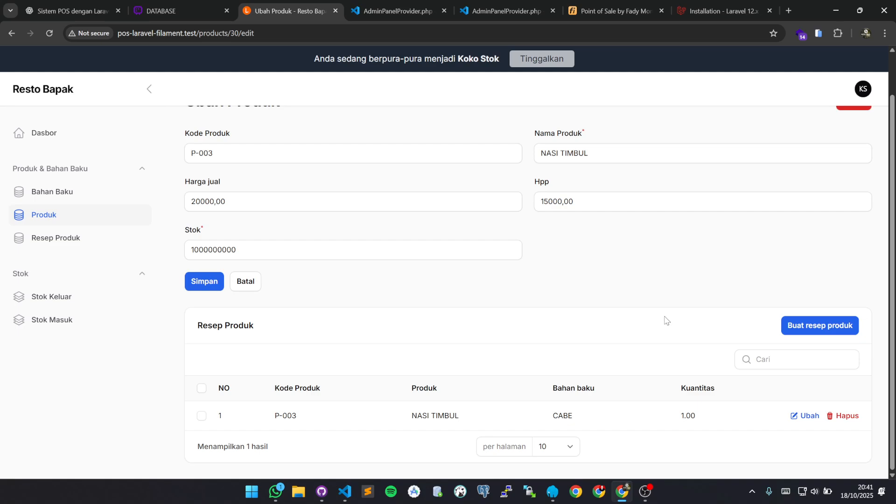
pyautogui.click(250, 283)
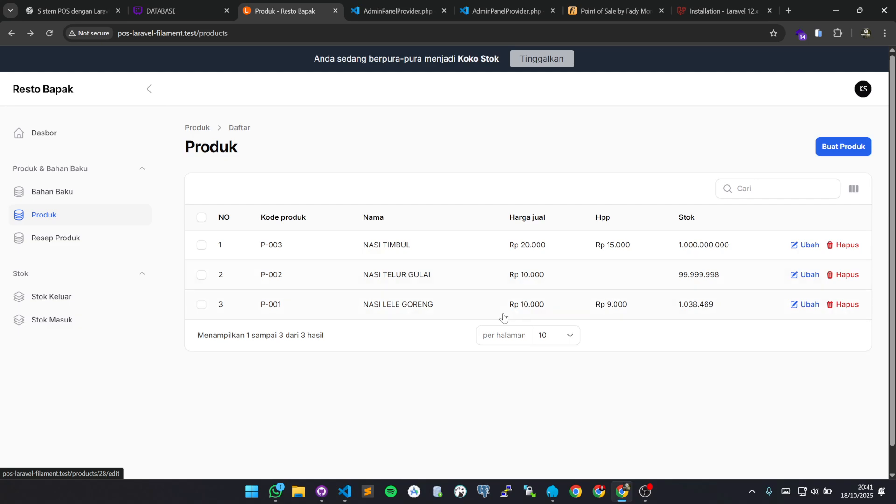
pyautogui.click(69, 250)
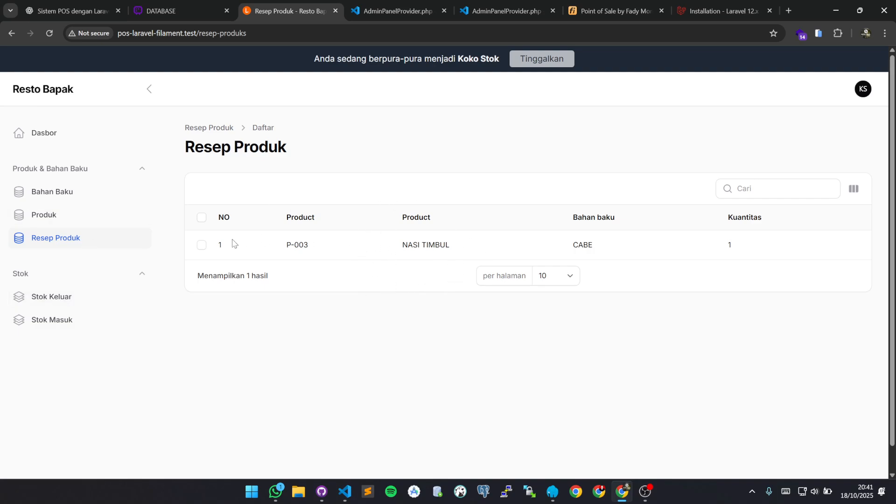
pyautogui.click(82, 217)
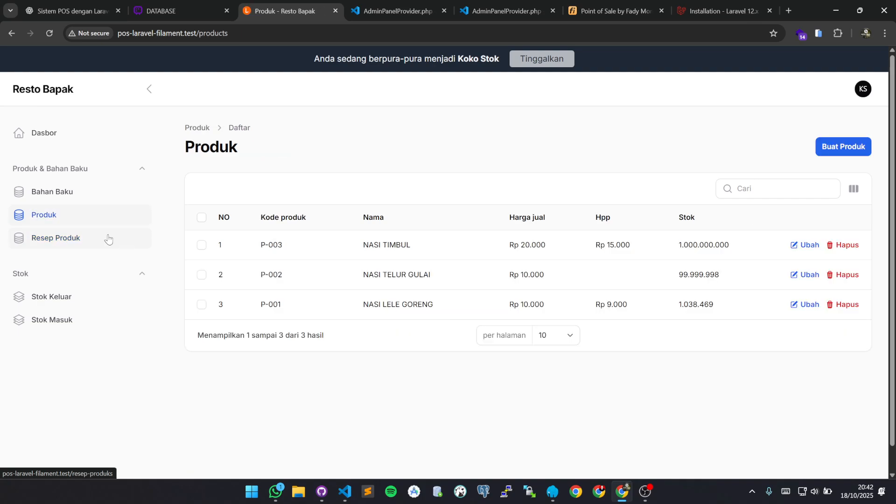
pyautogui.click(88, 239)
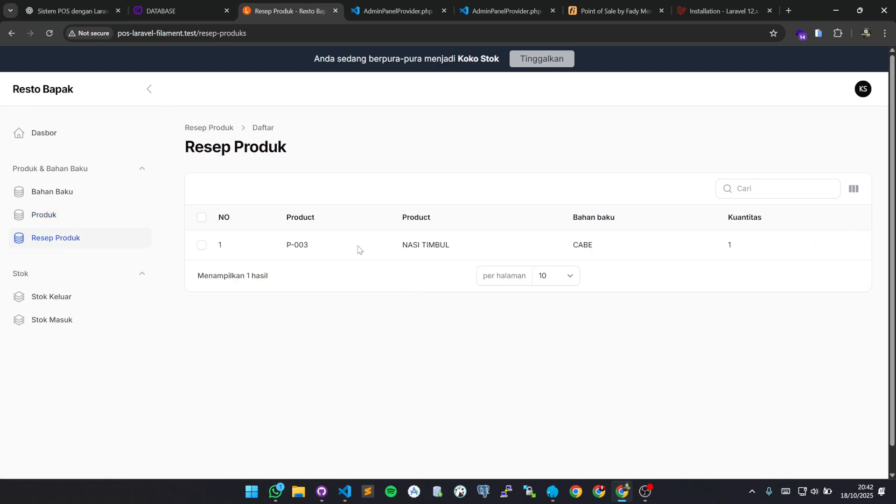
pyautogui.tripleClick(358, 249)
pyautogui.click(276, 342)
# Review the Stok Keluar records and their Keterangan, and view the Stok Masuk list
pyautogui.click(87, 295)
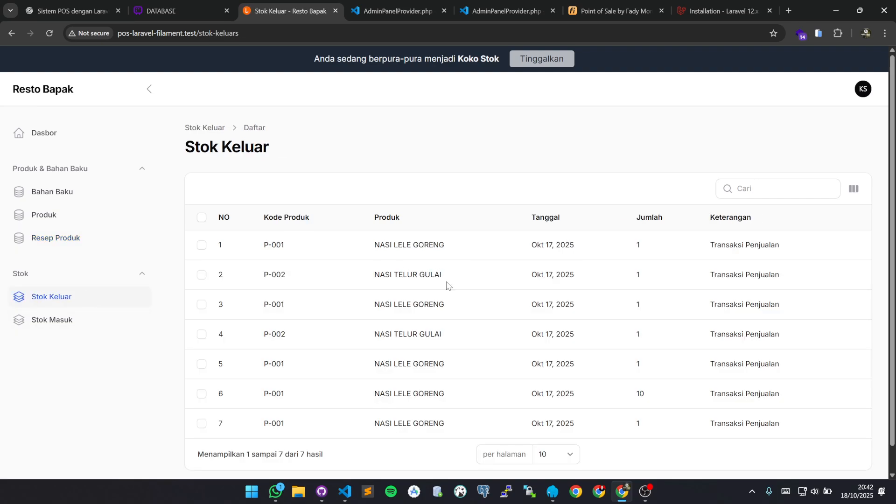
pyautogui.scroll(-1, 446, 285)
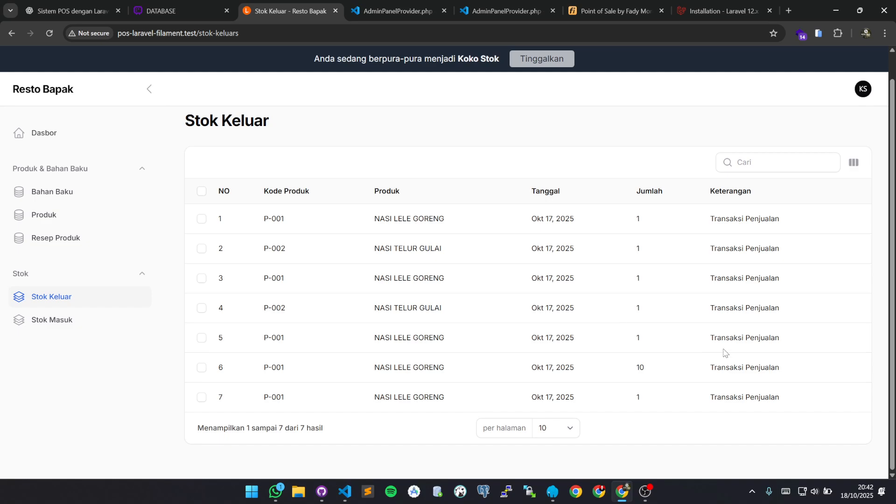
pyautogui.scroll(1, 726, 352)
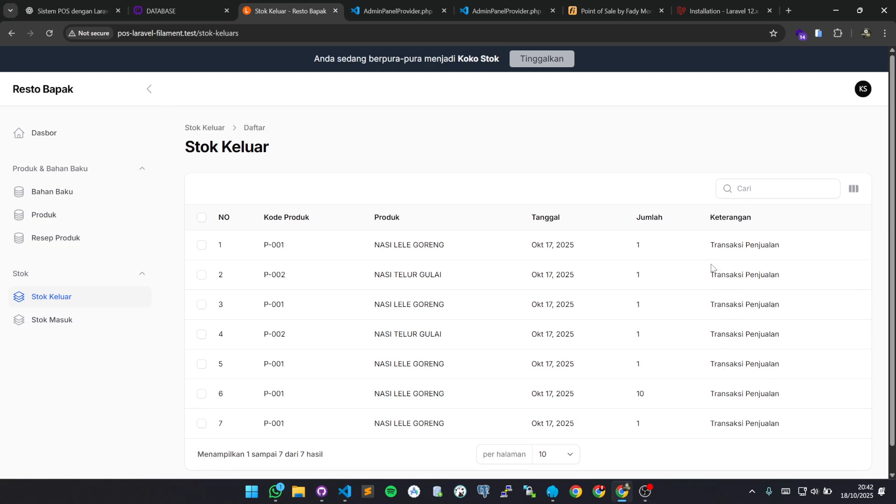
pyautogui.moveTo(712, 248); pyautogui.dragTo(807, 247)
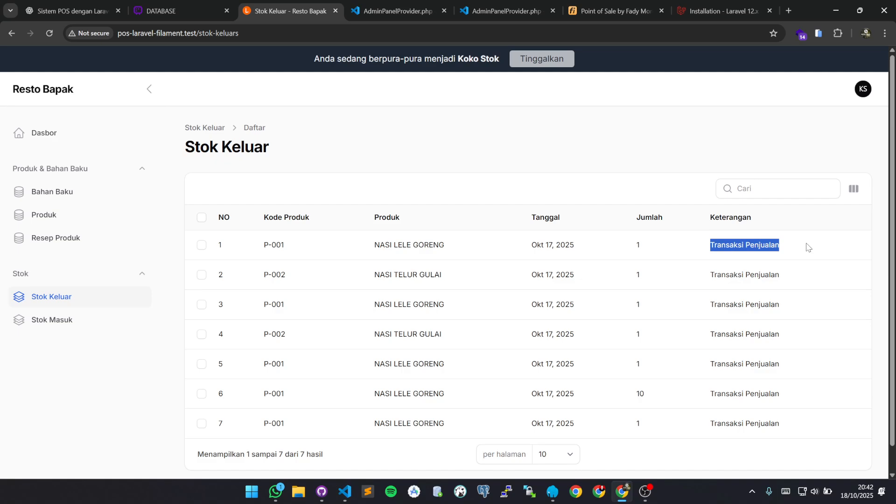
pyautogui.click(807, 248)
pyautogui.click(79, 325)
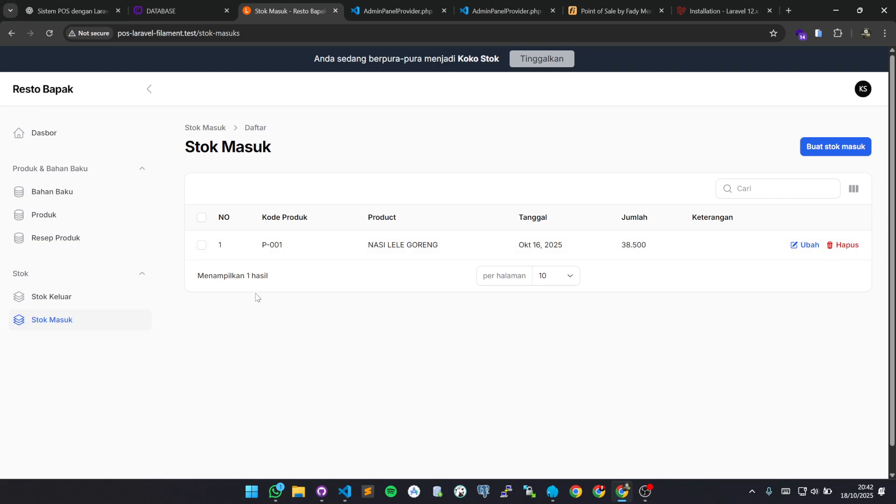
# Revisit the Produk list, stop impersonating the stock admin, and impersonate the user with the kasir role
pyautogui.click(44, 215)
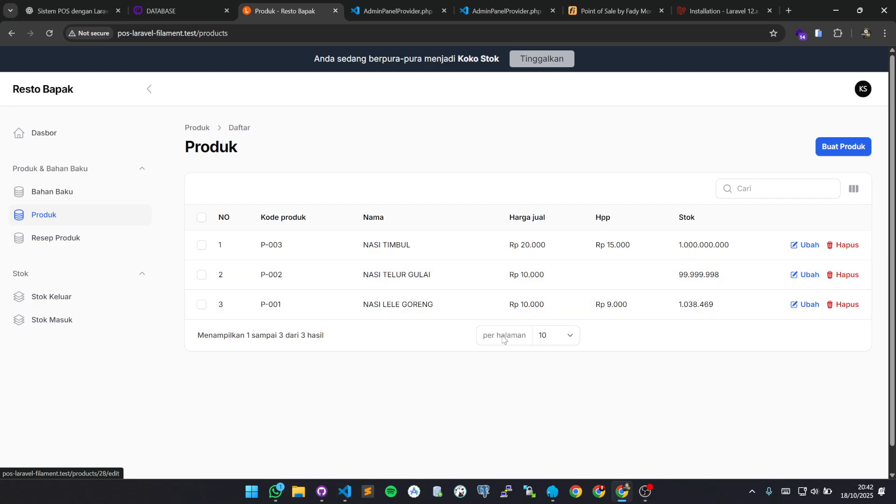
pyautogui.click(548, 58)
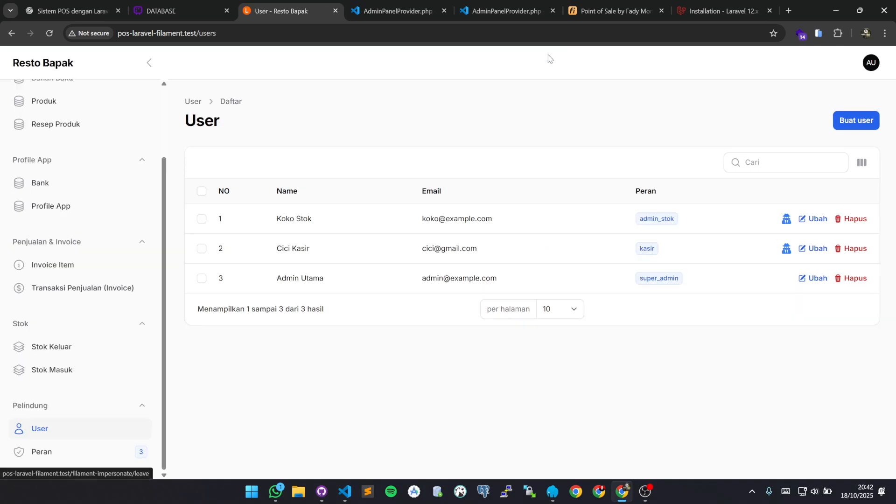
pyautogui.click(785, 249)
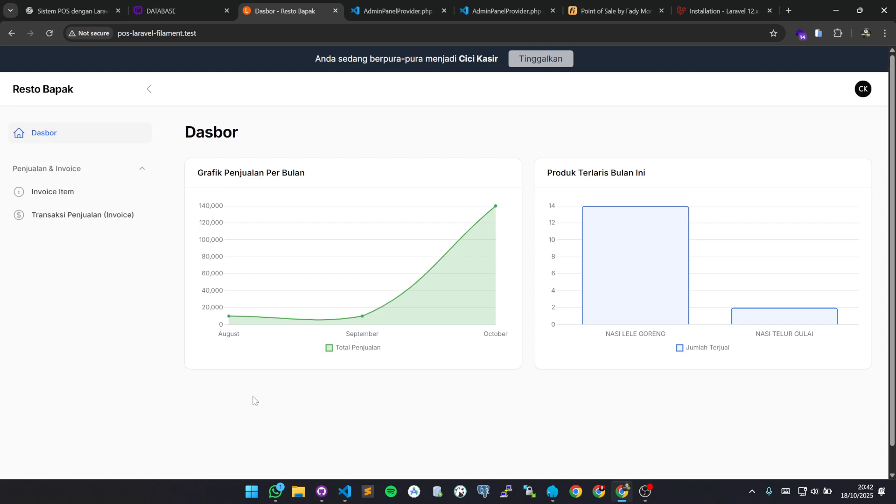
# Examine the Invoice Item list, checking the invoice codes and products of the first two entries
pyautogui.click(106, 197)
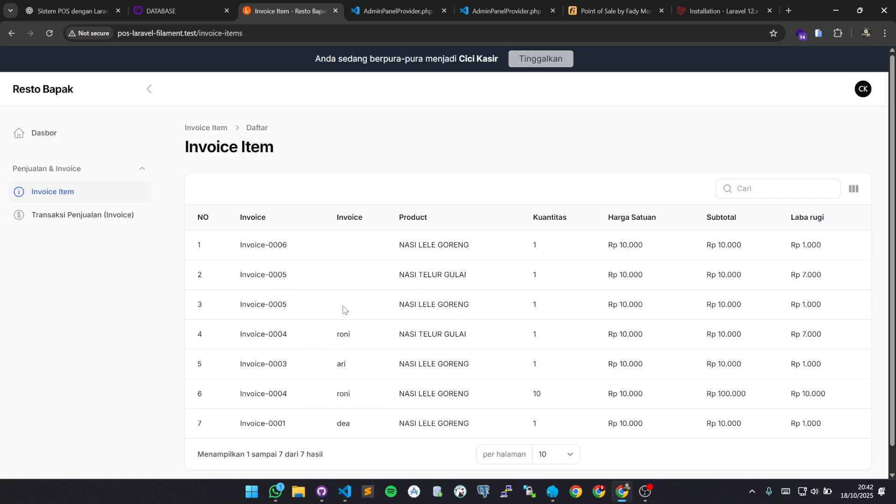
pyautogui.tripleClick(246, 246)
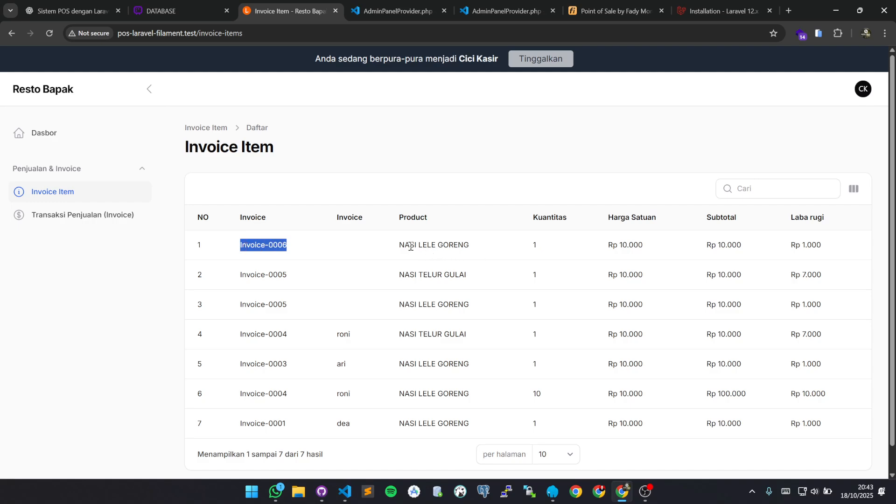
pyautogui.tripleClick(249, 276)
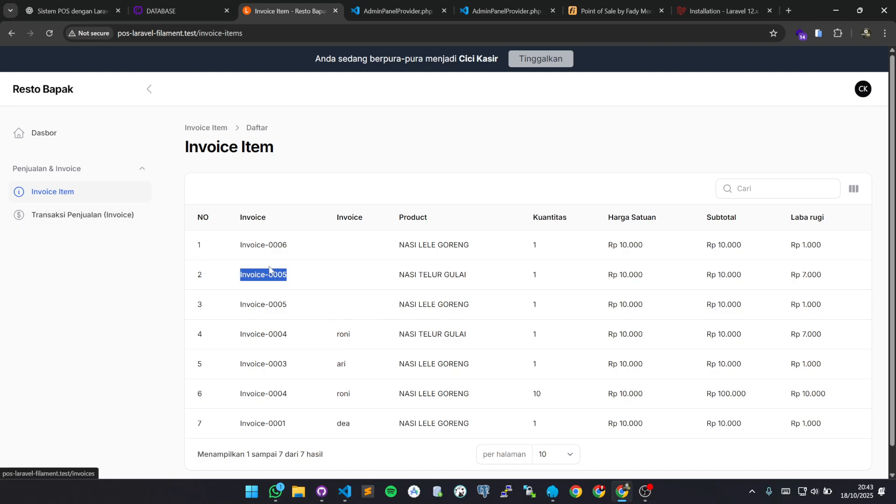
# Create a new Transaksi Penjualan (Invoice) dated 18/10/2025 with the customer's name filled in as Pelanggan
pyautogui.click(59, 216)
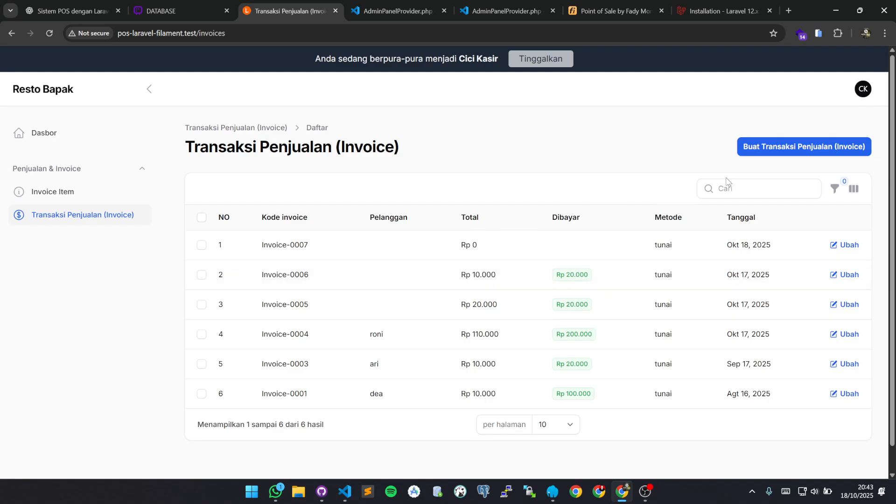
pyautogui.click(784, 149)
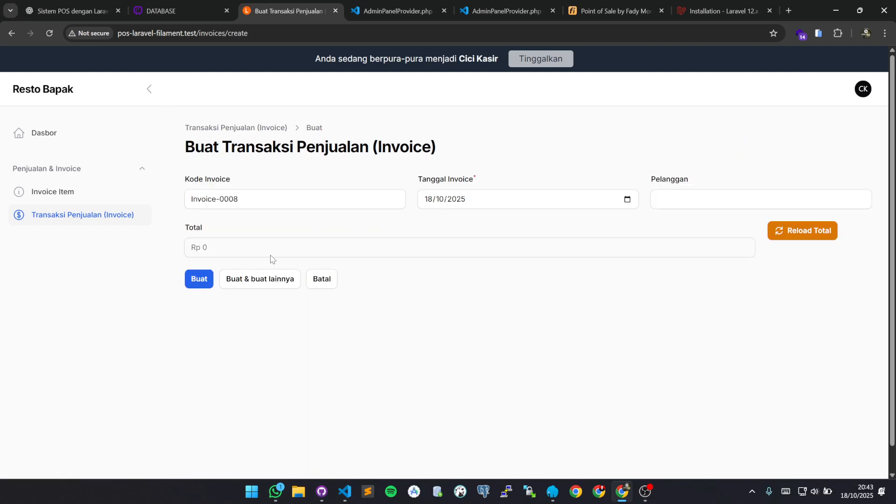
pyautogui.click(515, 206)
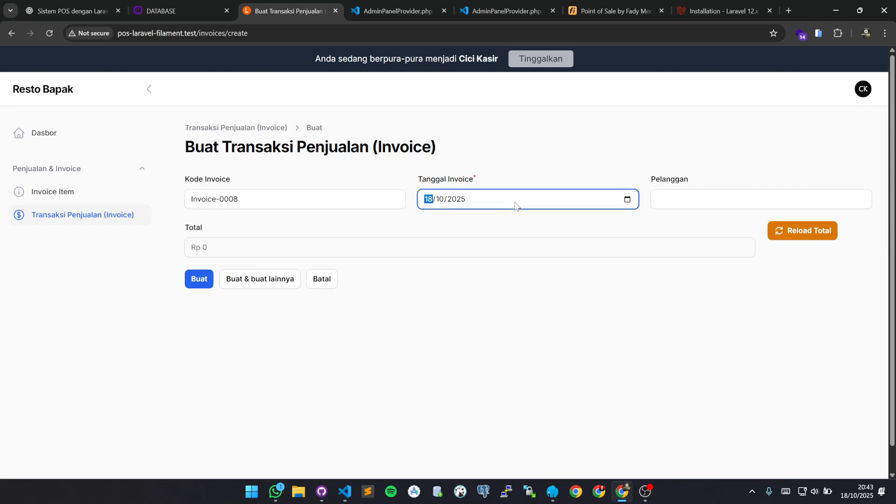
pyautogui.click(669, 201)
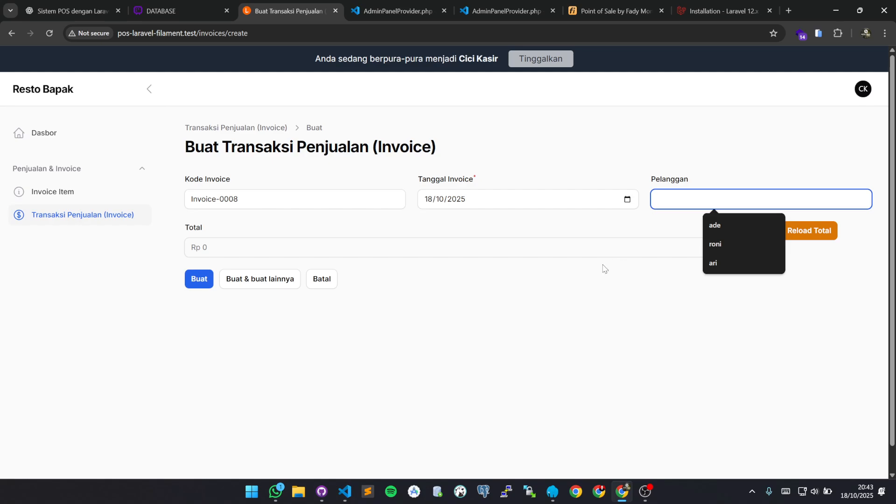
pyautogui.write('LUKMAN')
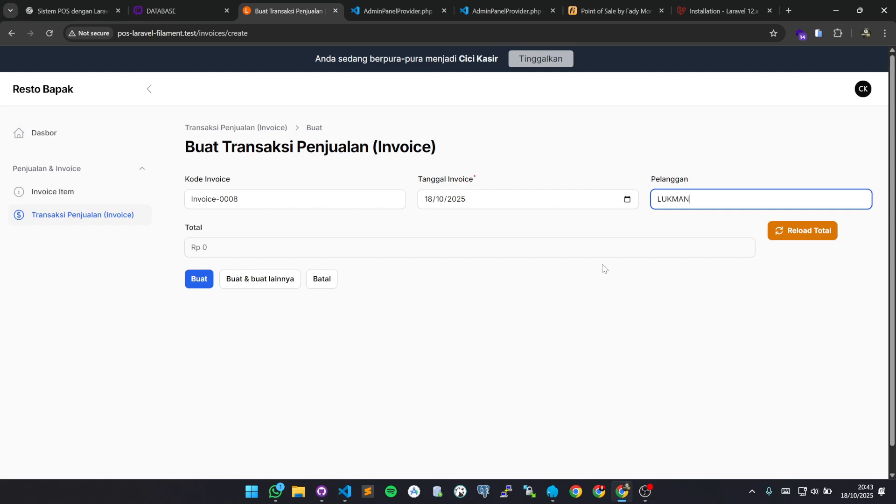
pyautogui.click(203, 281)
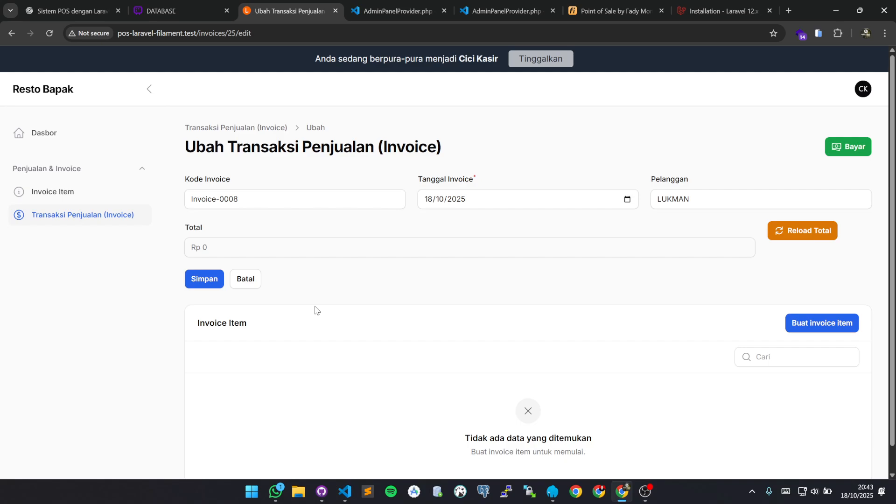
# Add product P-001 NASI LELE GORENG with a quantity of 2 to the invoice, keeping the form open for another item
pyautogui.scroll(-1, 314, 309)
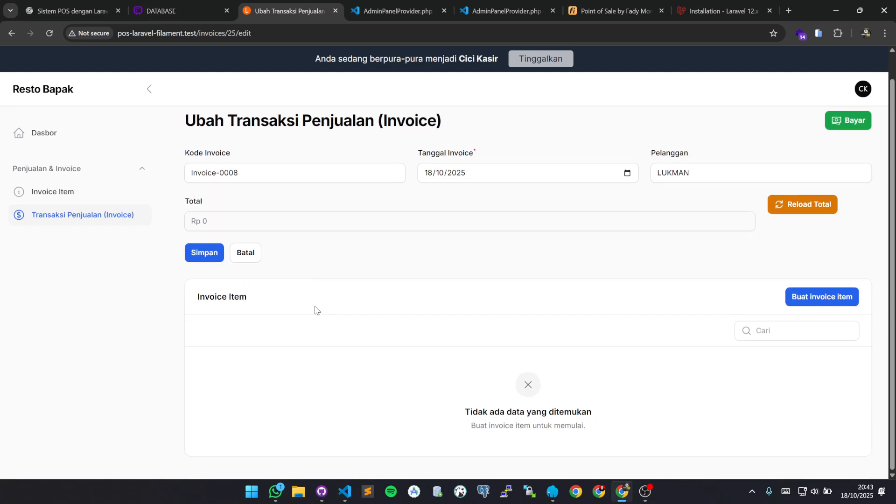
pyautogui.click(814, 300)
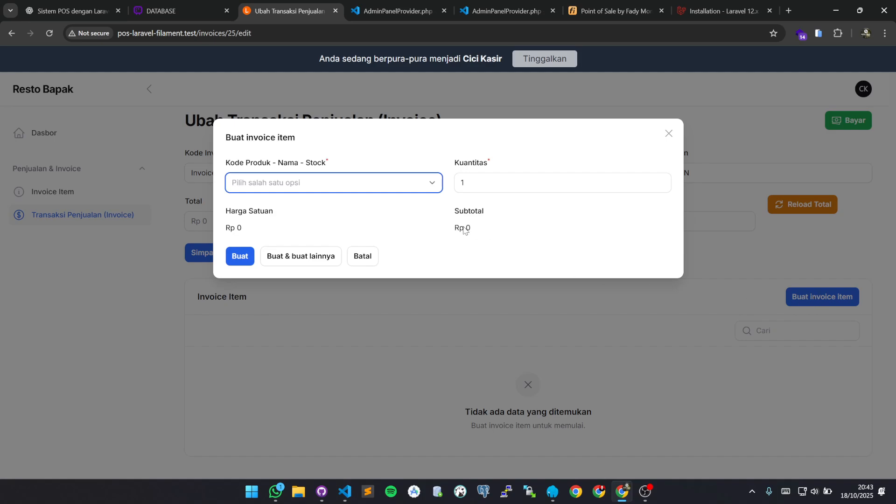
pyautogui.click(325, 187)
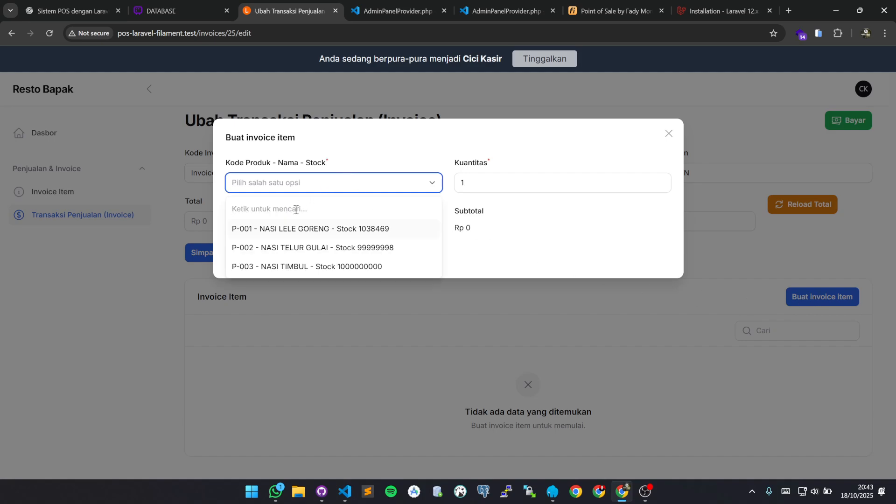
pyautogui.click(282, 229)
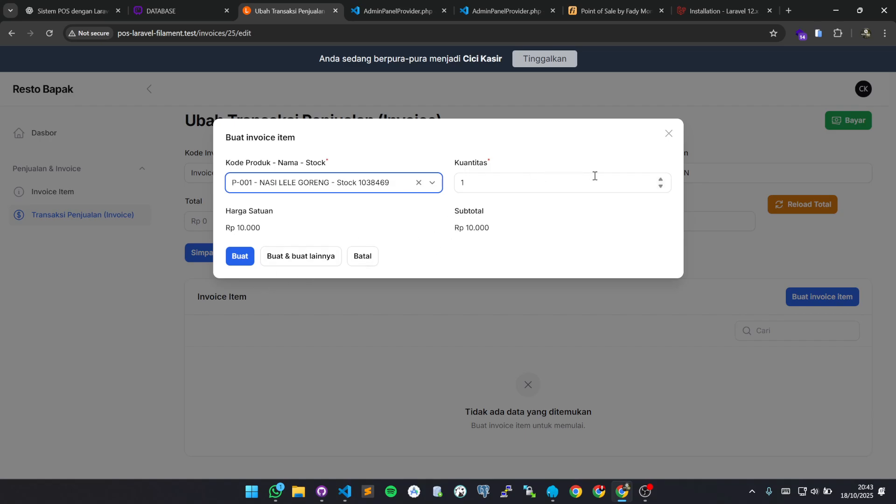
pyautogui.click(660, 180)
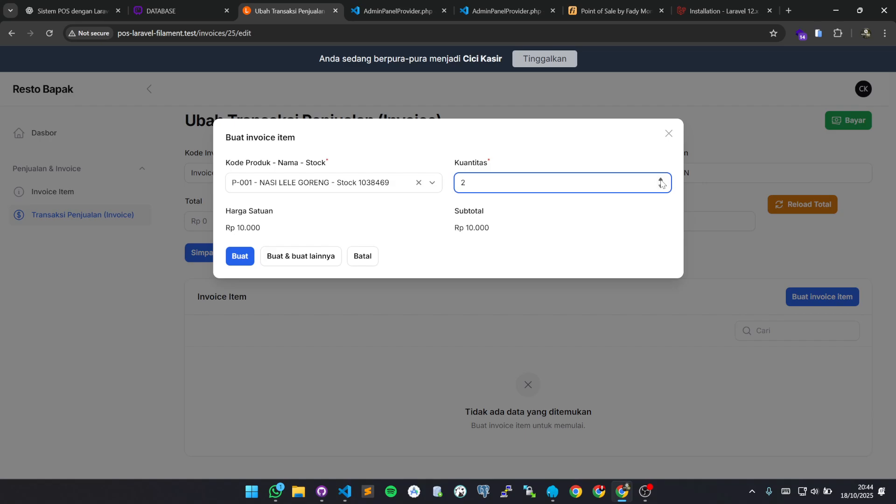
pyautogui.tripleClick(477, 231)
pyautogui.click(447, 252)
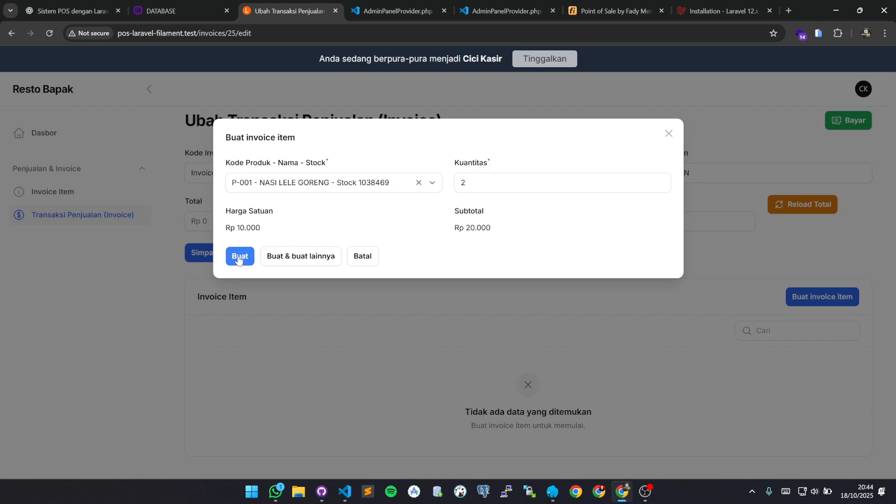
pyautogui.click(304, 256)
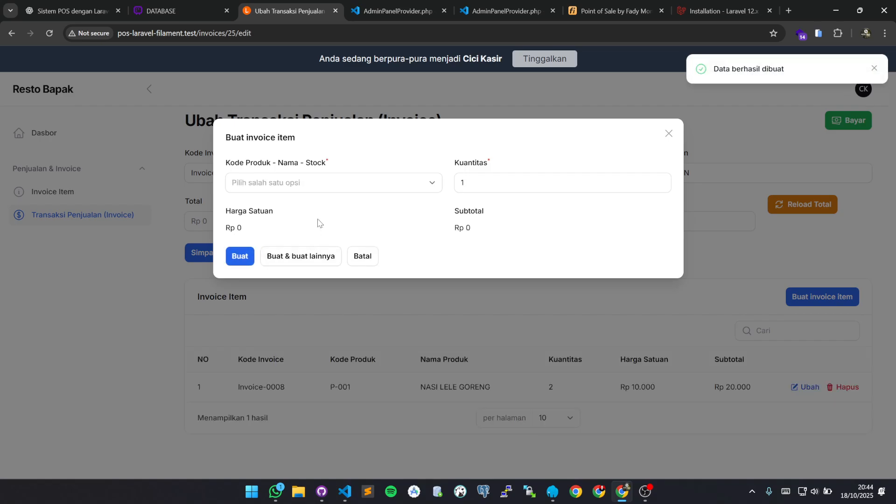
# Add P-002 NASI TELUR GULAI and P-003 NASI TIMBUL to the invoice with quantity 1 each, and close the item form
pyautogui.click(326, 185)
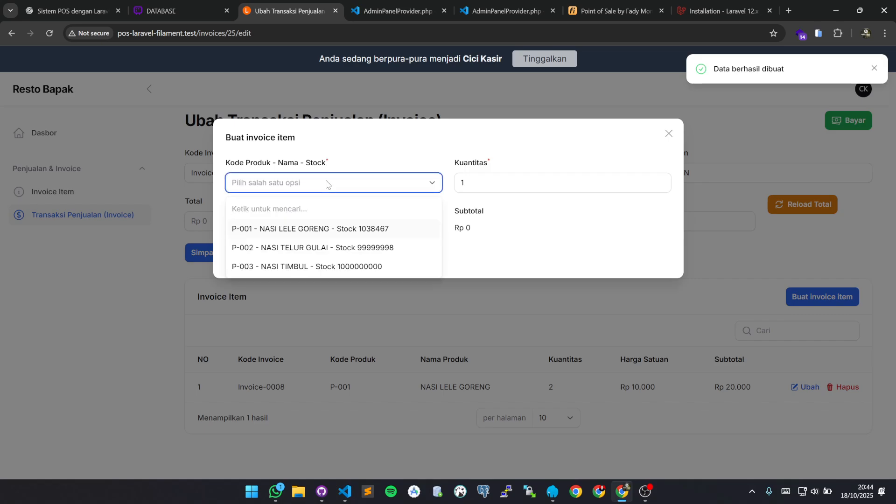
pyautogui.click(332, 248)
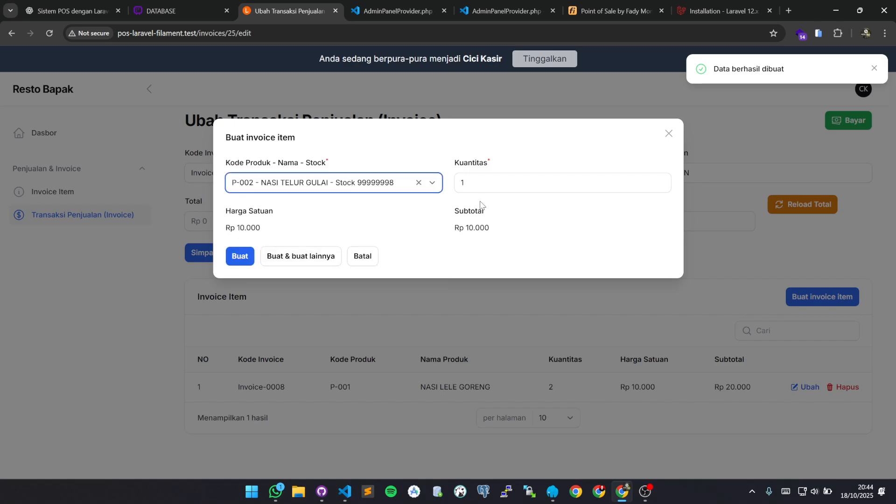
pyautogui.click(306, 261)
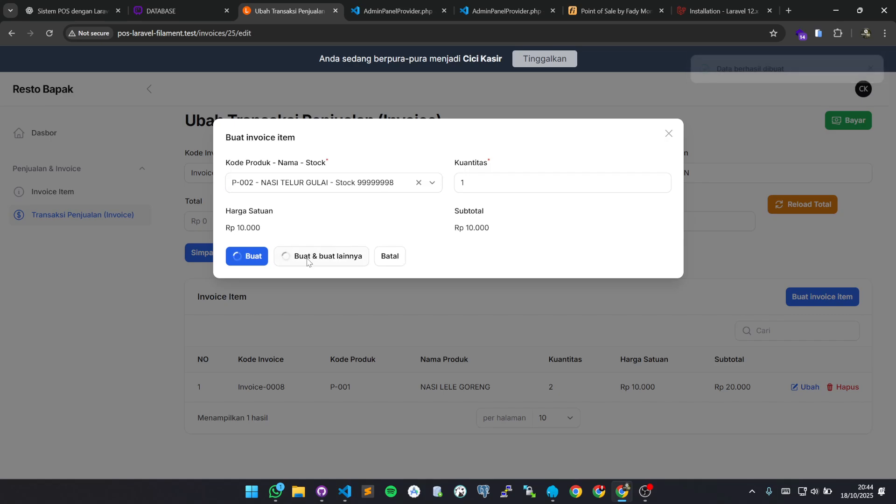
pyautogui.click(314, 183)
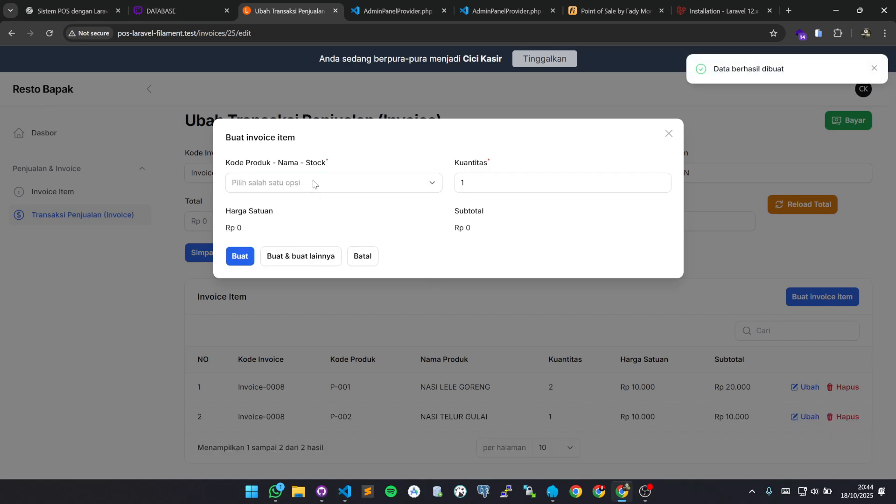
pyautogui.click(313, 184)
pyautogui.click(306, 267)
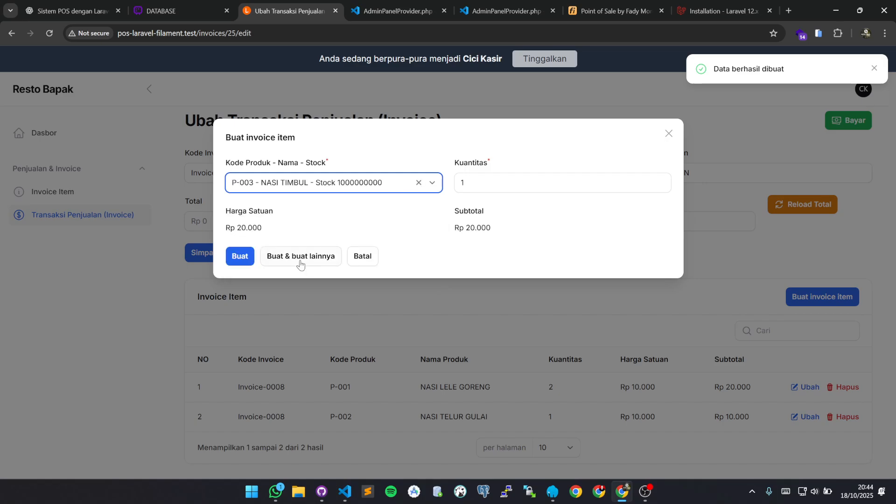
pyautogui.click(299, 263)
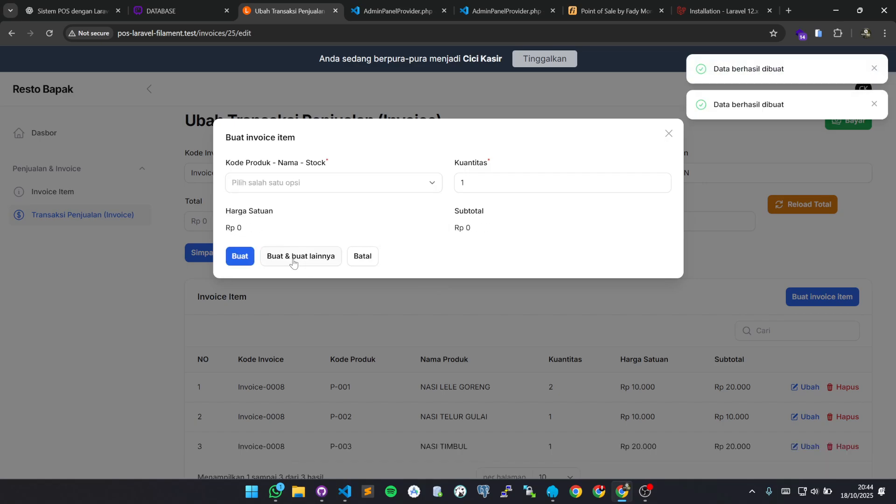
pyautogui.click(473, 313)
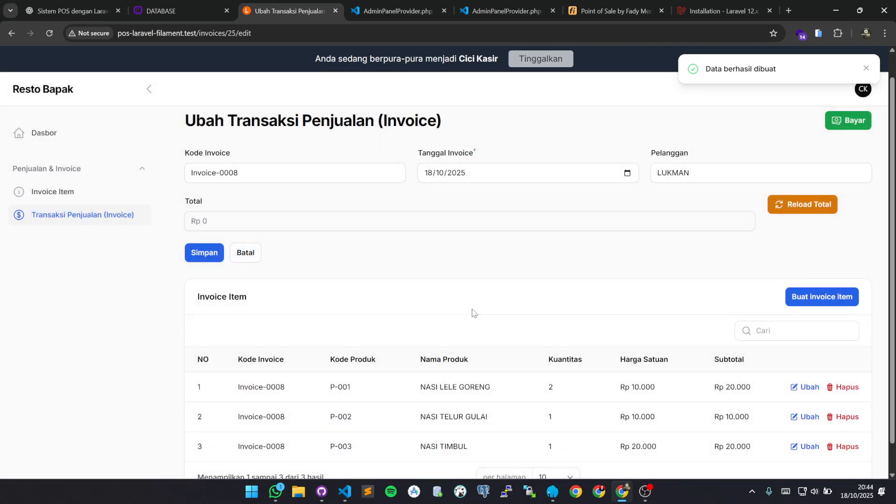
# Reload the invoice's Total from its added items and review the Invoice Item table
pyautogui.scroll(-1, 473, 313)
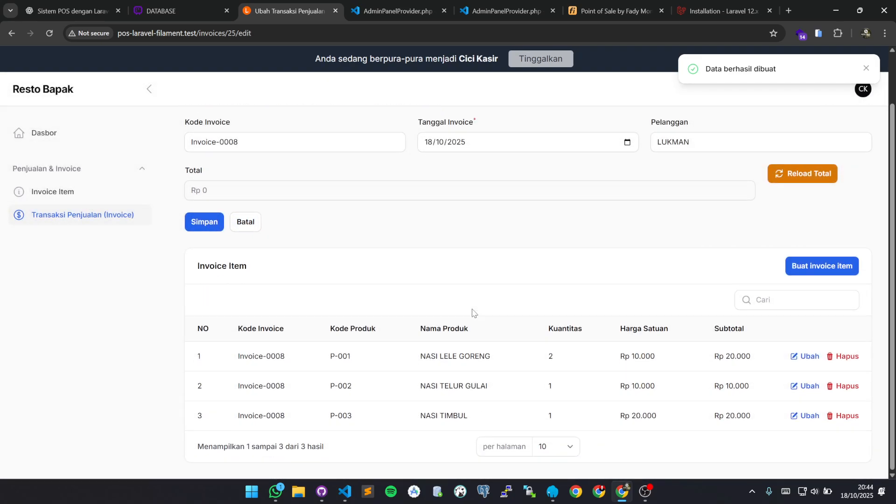
pyautogui.scroll(2, 473, 313)
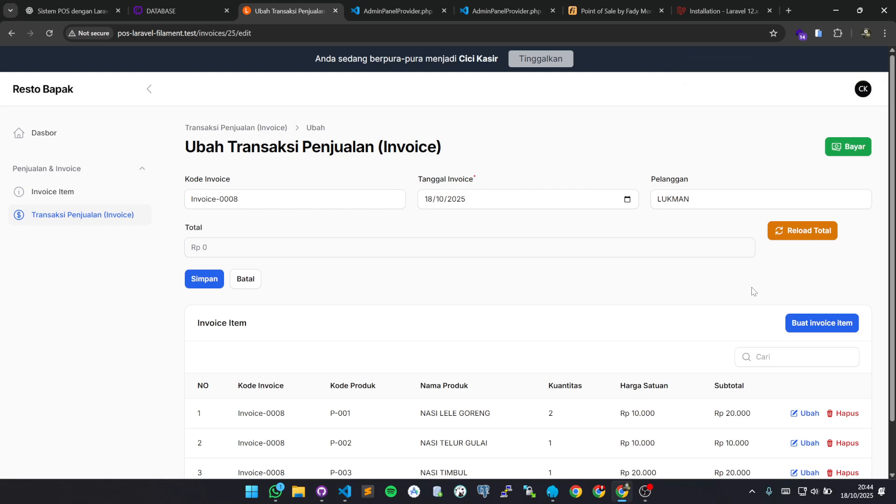
pyautogui.click(809, 238)
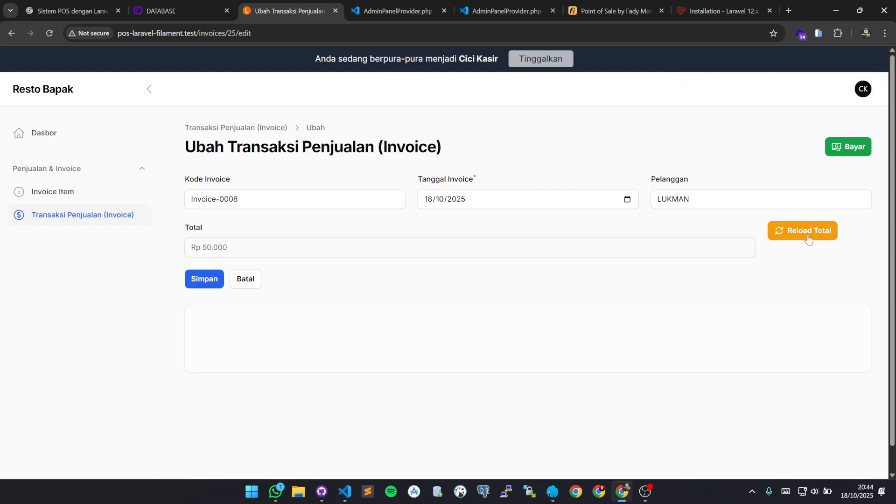
pyautogui.scroll(-2, 809, 238)
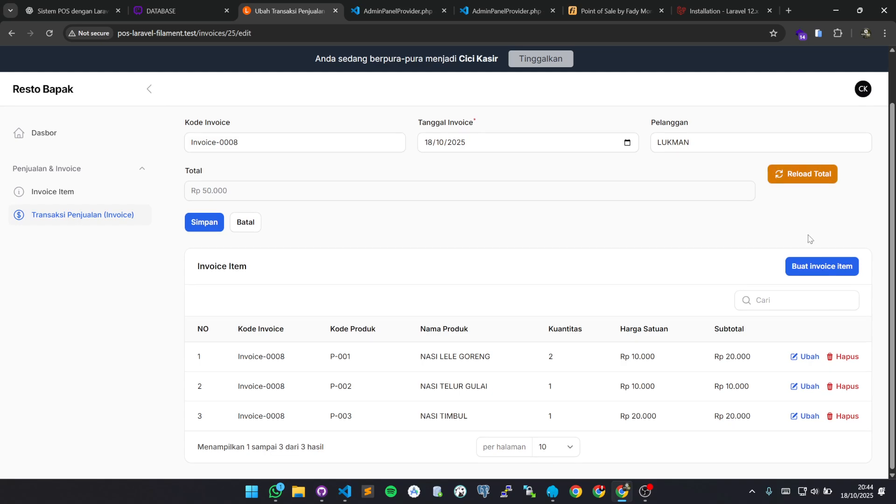
pyautogui.scroll(2, 808, 239)
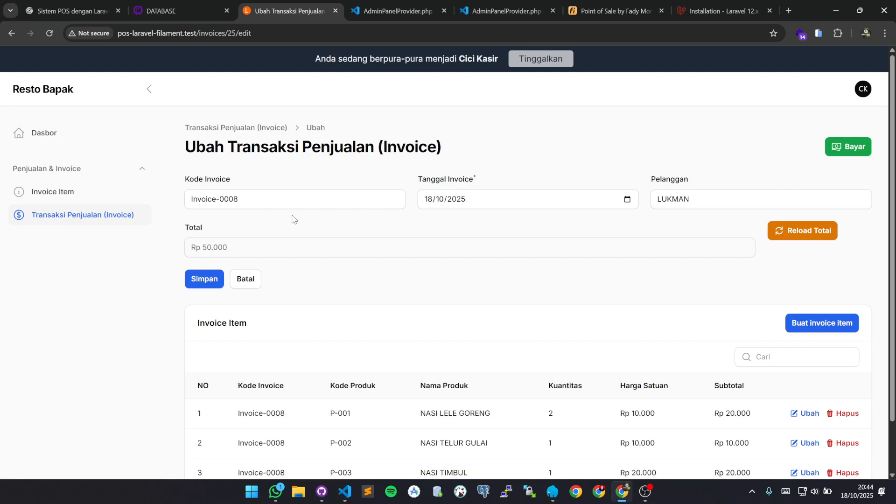
# View the Transaksi Penjualan (Invoice) list, open the newest invoice, and return to the list
pyautogui.click(133, 214)
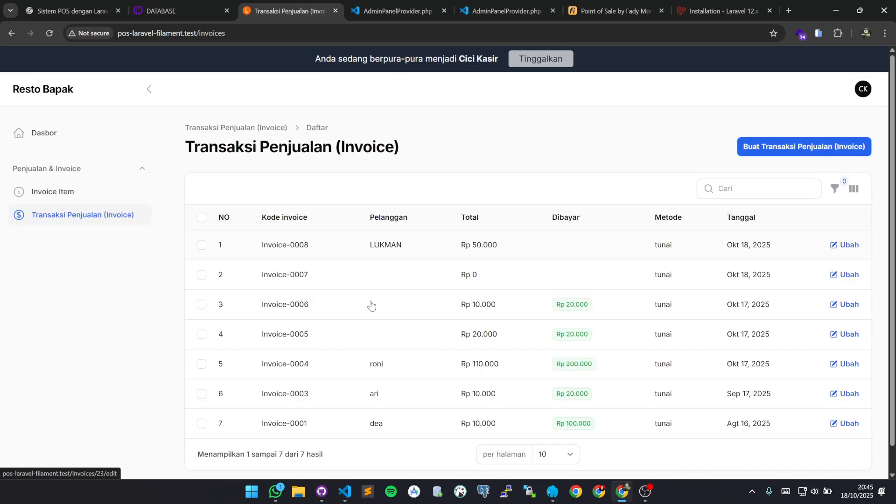
pyautogui.click(527, 249)
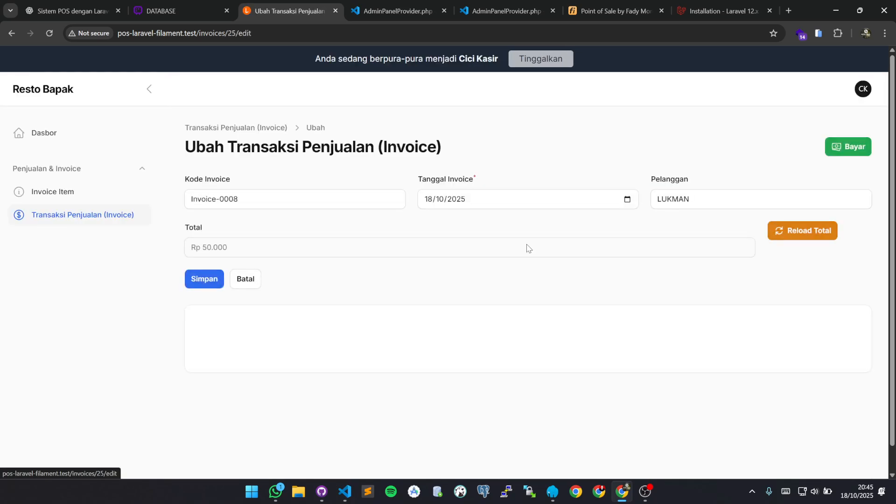
pyautogui.click(245, 279)
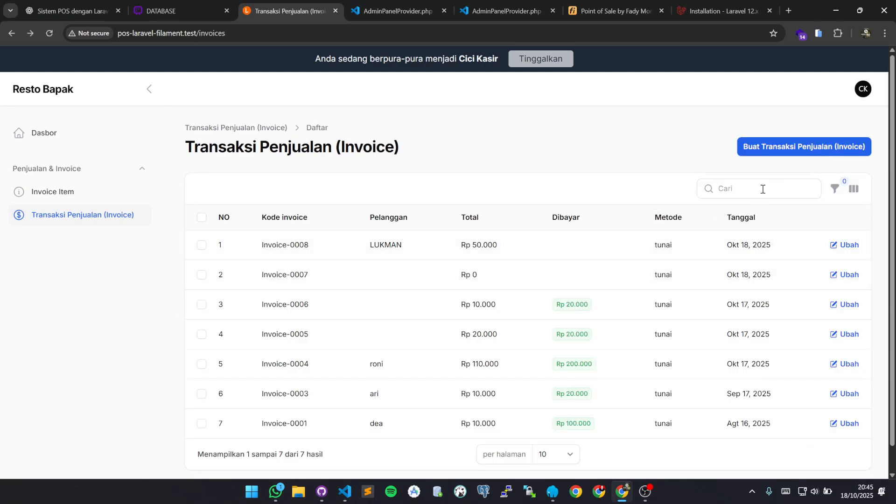
# Search the invoice list by the customer's name and open the matching invoice to review its items
pyautogui.click(760, 191)
pyautogui.write('LUKMAN')
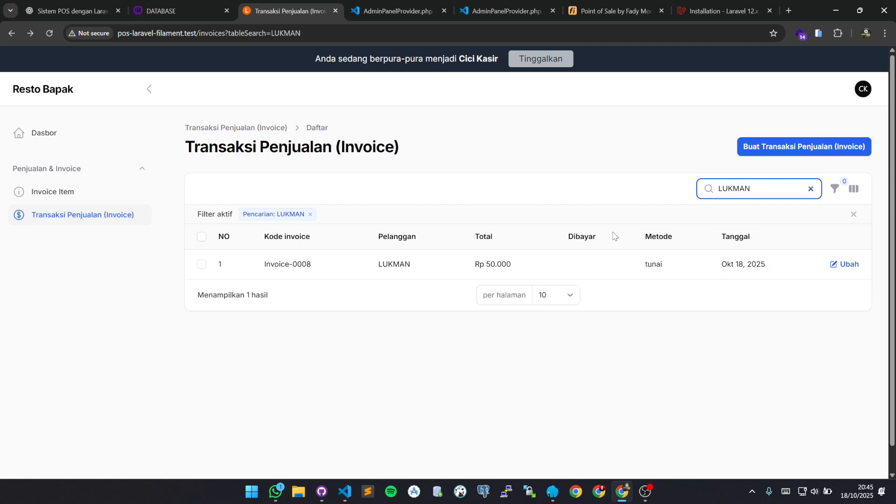
pyautogui.click(556, 266)
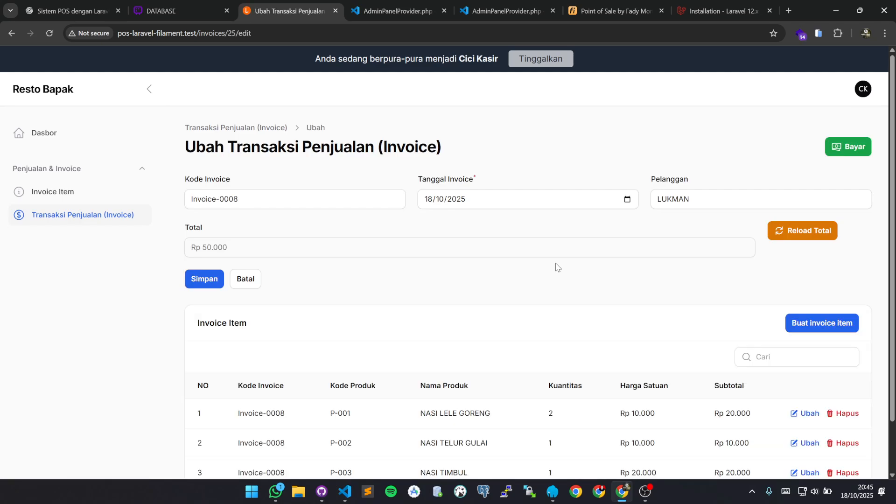
pyautogui.scroll(-2, 556, 267)
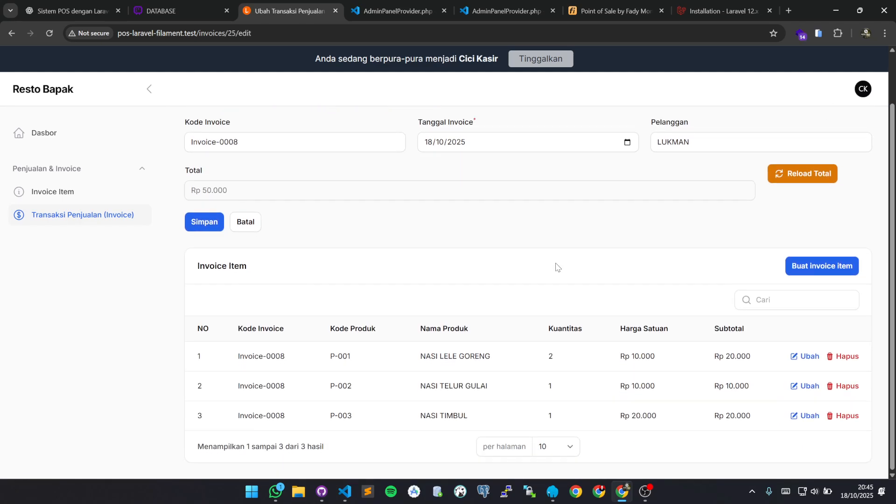
pyautogui.scroll(2, 557, 267)
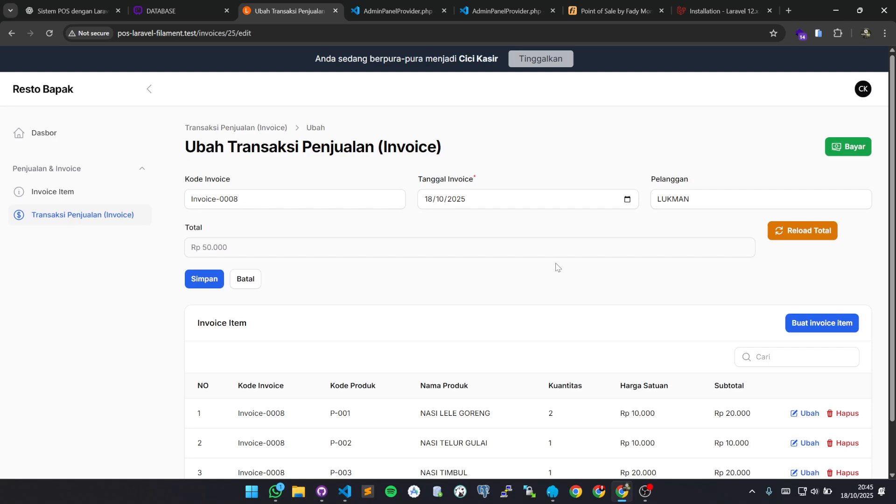
# Try a payment for the invoice with QRIS as the Metode Pembayaran and 50000 as the Jumlah Dibayar
pyautogui.click(842, 148)
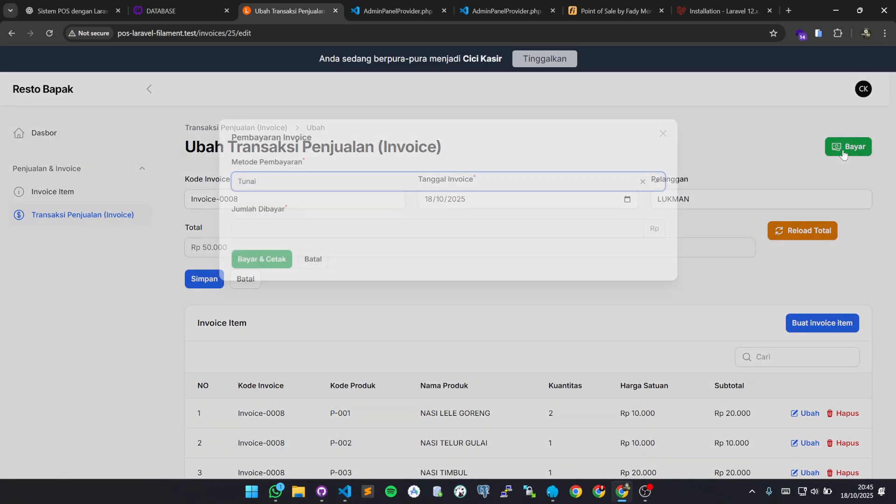
pyautogui.click(284, 185)
pyautogui.click(283, 185)
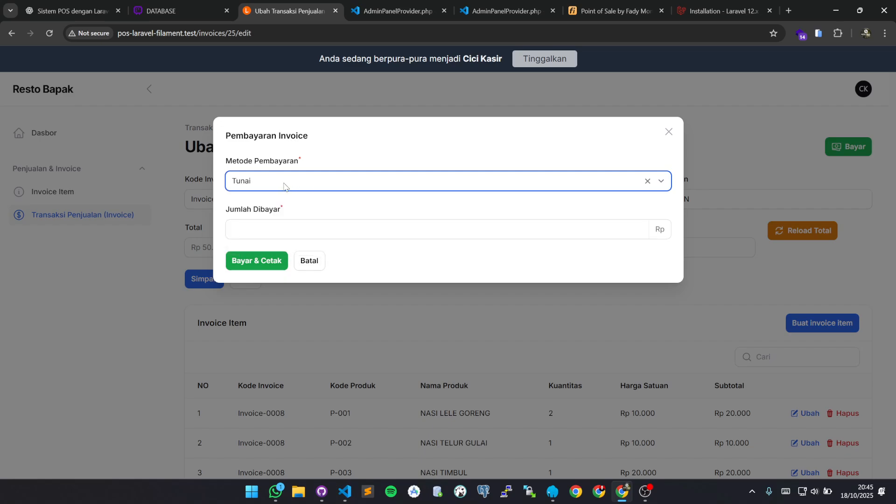
pyautogui.click(296, 203)
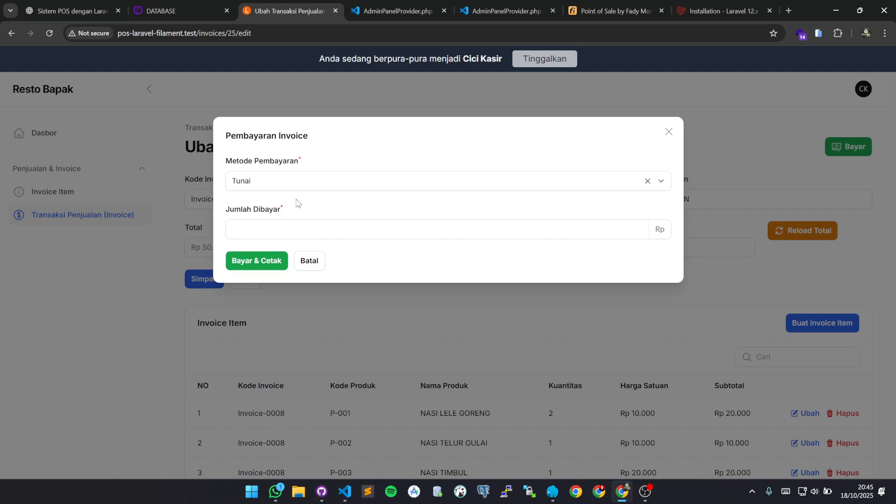
pyautogui.click(286, 180)
pyautogui.click(287, 229)
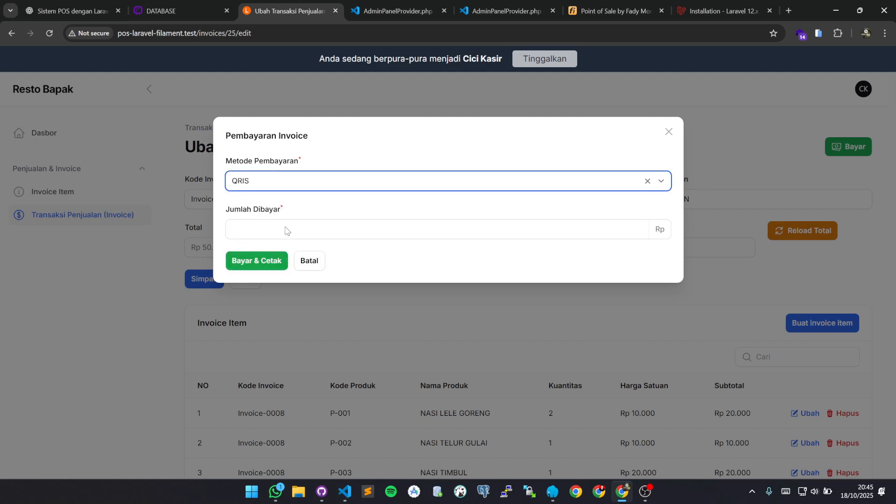
pyautogui.click(285, 227)
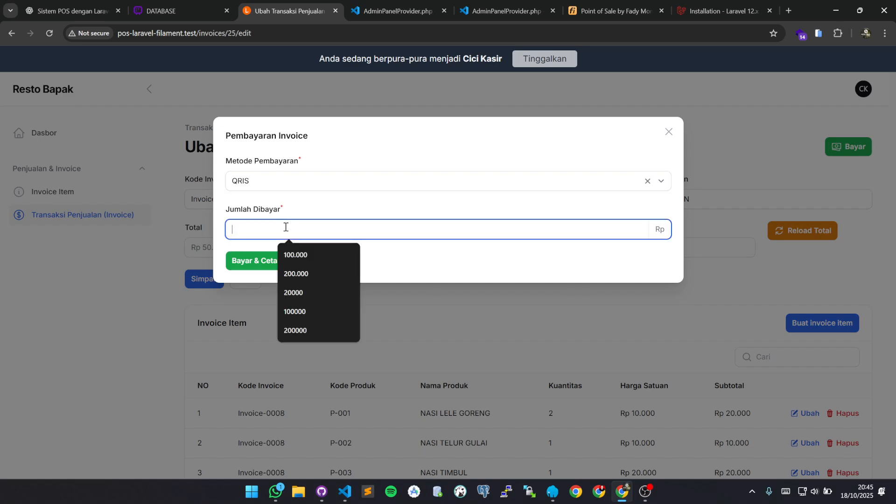
pyautogui.write('50000')
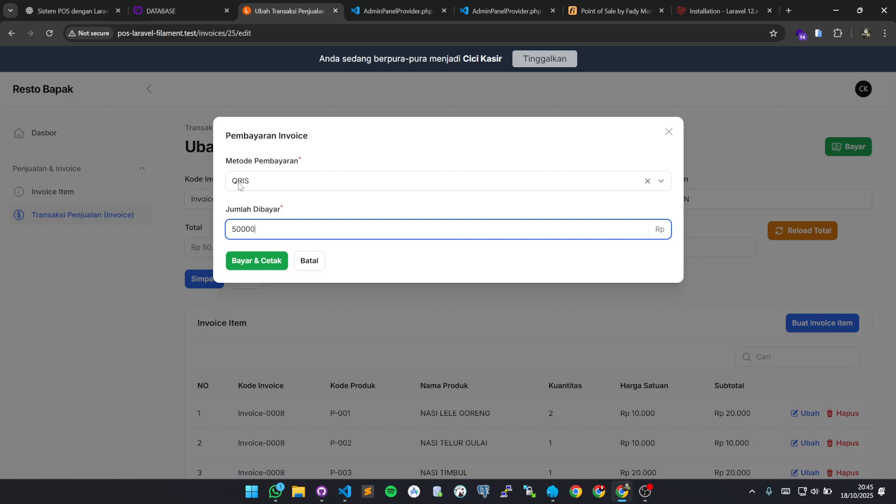
# Switch the Metode Pembayaran back to Tunai, clear the Jumlah Dibayar, and dismiss the payment form without paying
pyautogui.click(241, 187)
pyautogui.click(257, 204)
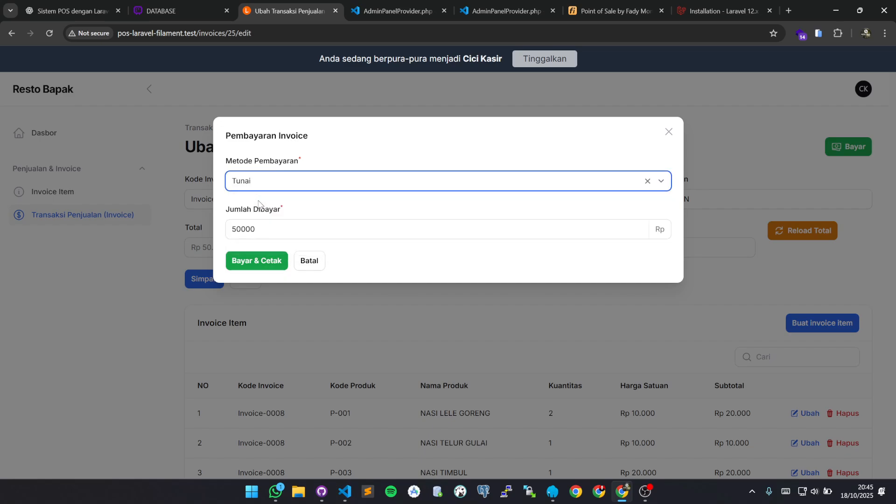
pyautogui.doubleClick(281, 230)
pyautogui.press('BackSpace')
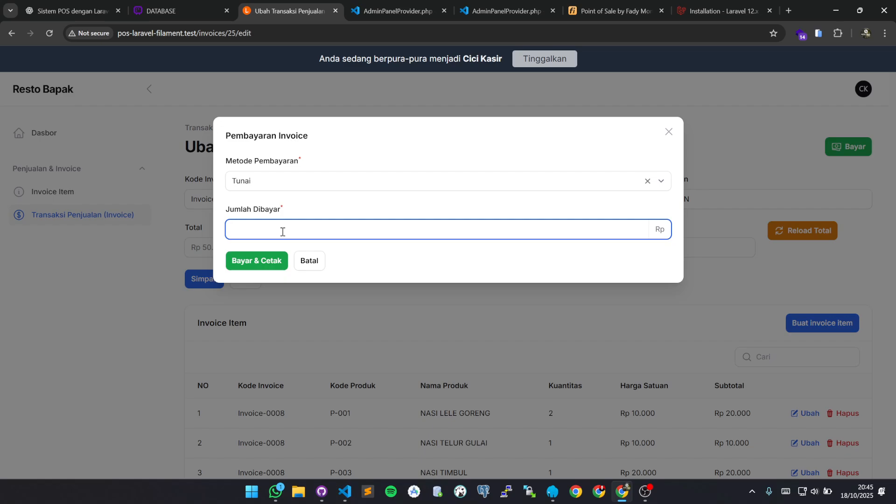
pyautogui.click(374, 327)
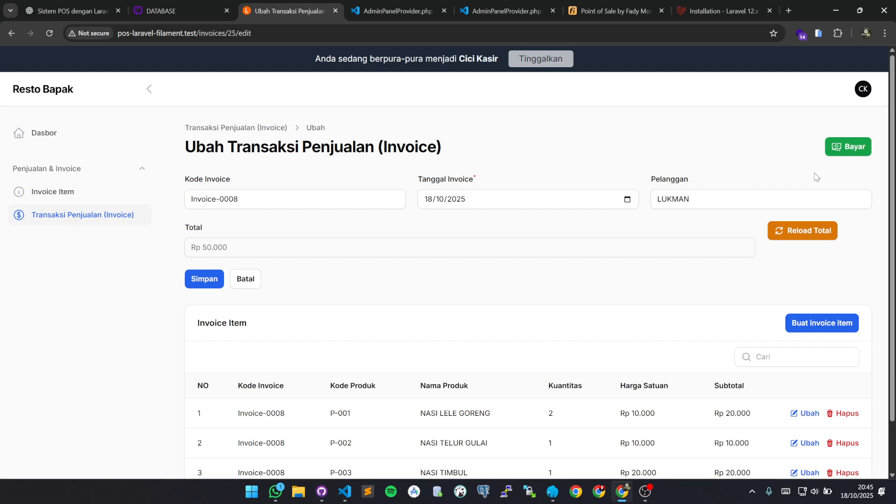
# Pay the open invoice by Tunai with 100000 as the Jumlah Dibayar, and return to the invoice list without printing the receipt
pyautogui.click(845, 156)
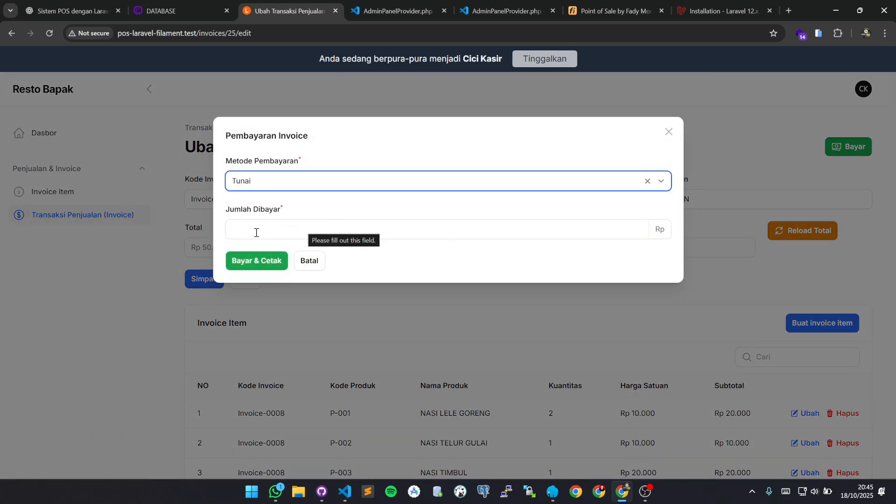
pyautogui.click(283, 230)
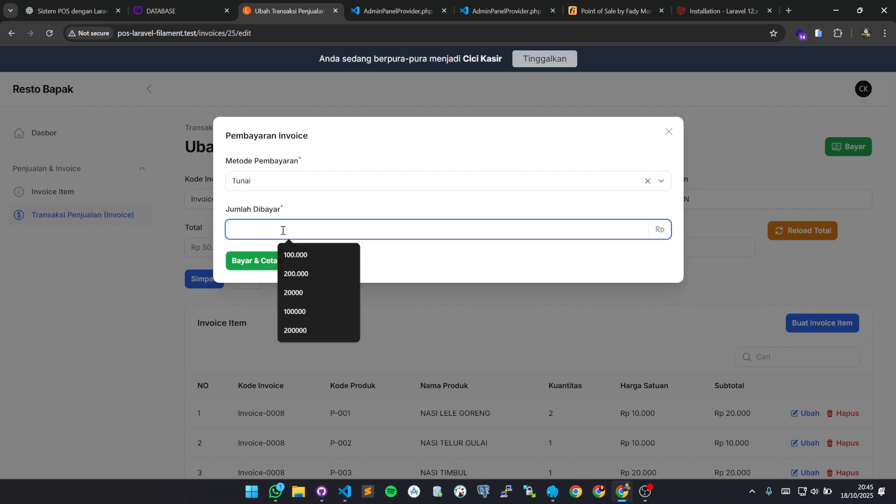
pyautogui.write('100000')
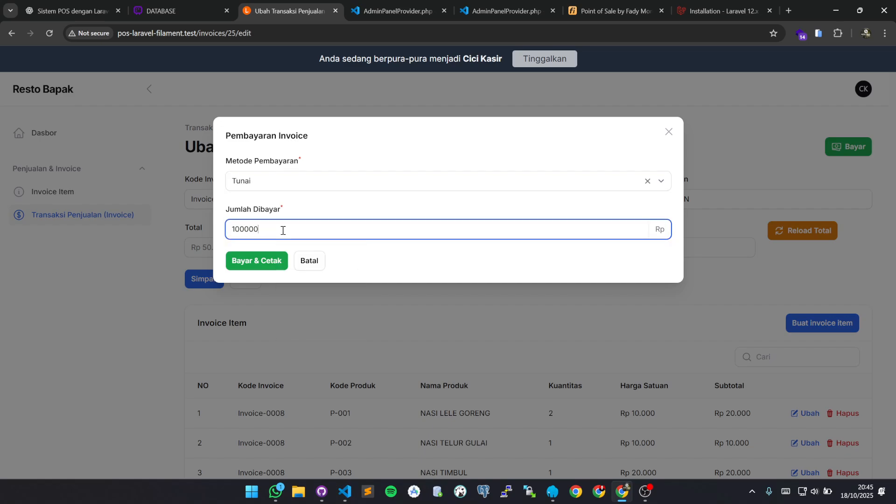
pyautogui.click(256, 263)
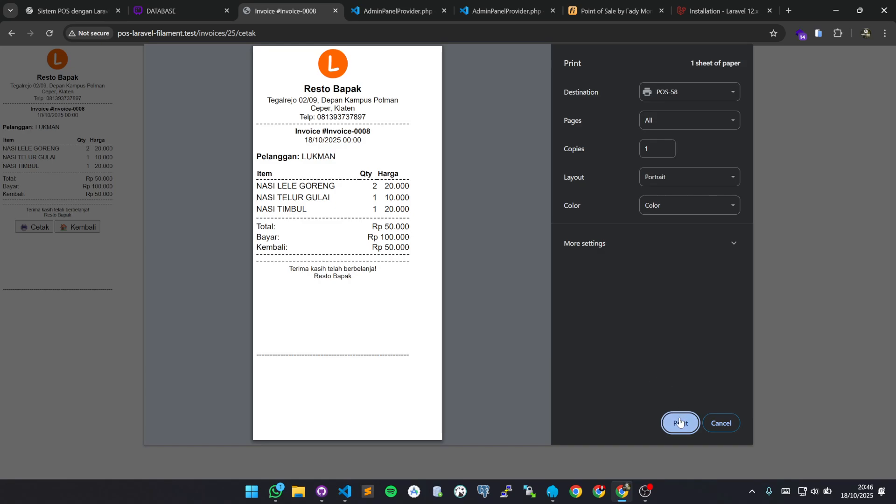
pyautogui.click(720, 424)
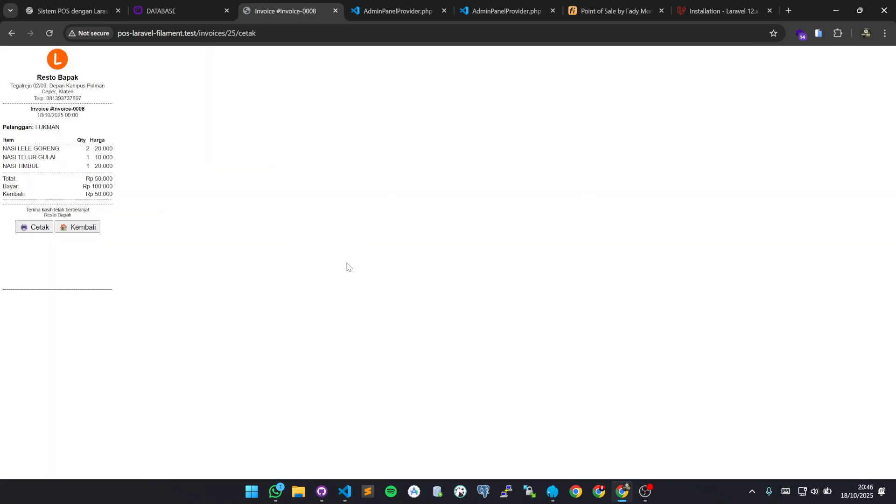
pyautogui.click(83, 231)
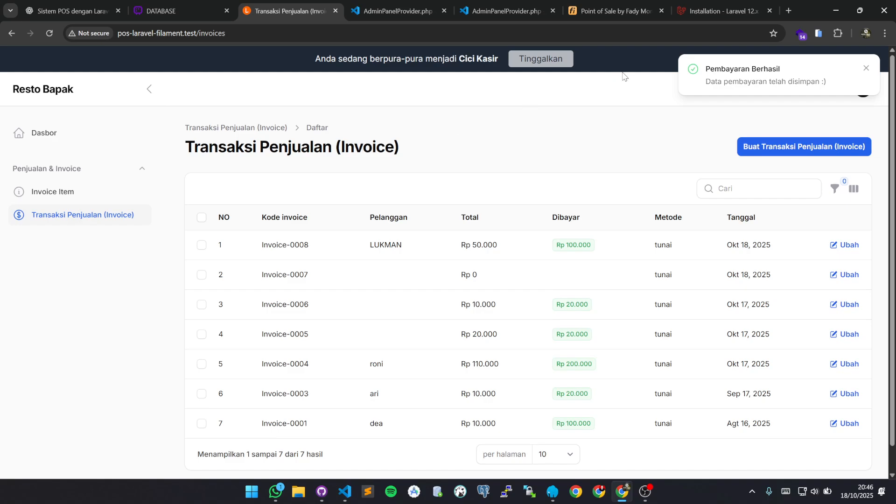
pyautogui.tripleClick(727, 82)
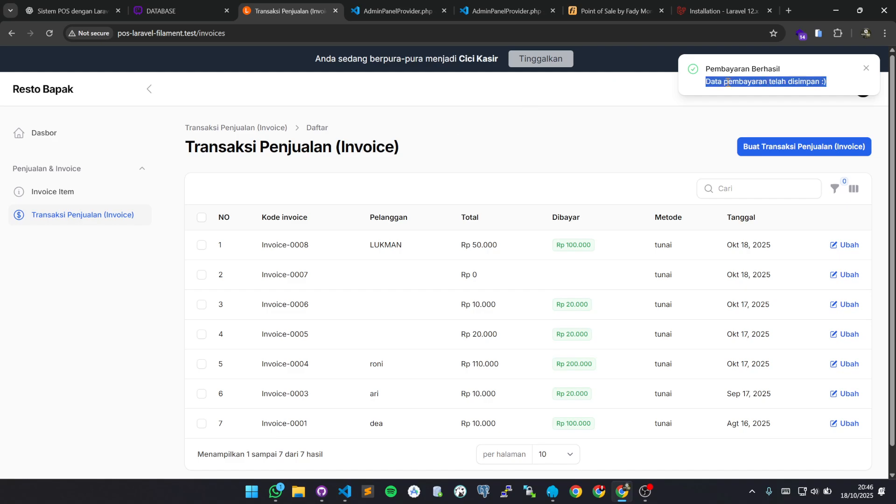
# Open the newly paid invoice to preview its receipt with Cetak Invoice, and return to the invoice list without printing
pyautogui.click(440, 251)
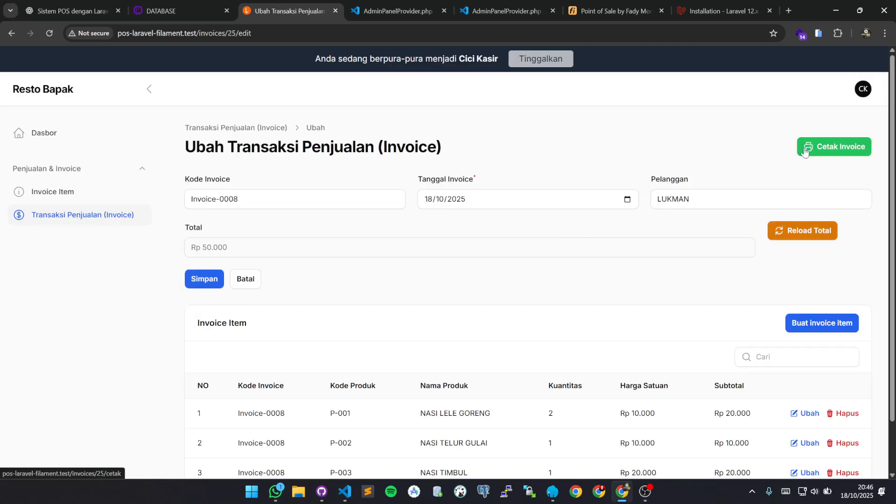
pyautogui.click(821, 148)
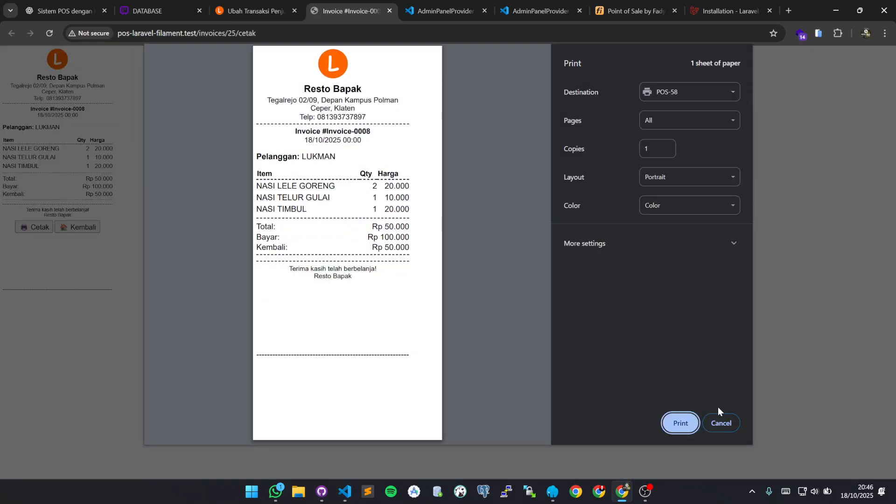
pyautogui.click(391, 10)
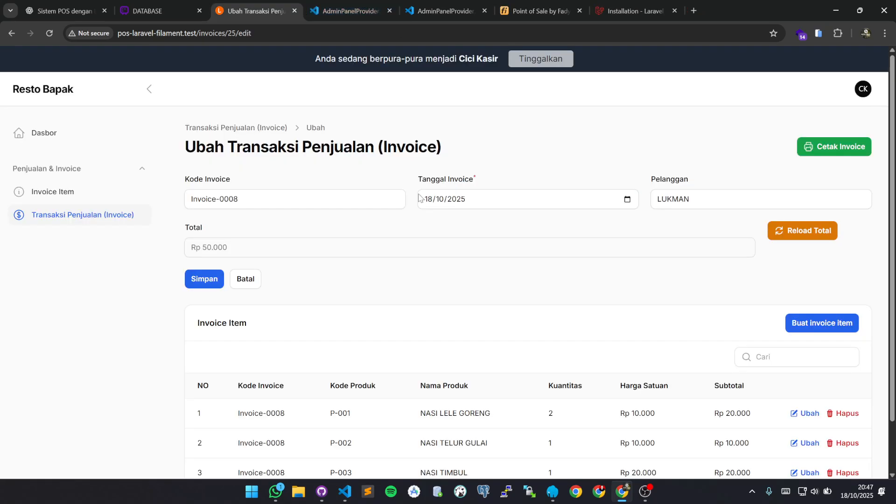
pyautogui.scroll(-1, 434, 268)
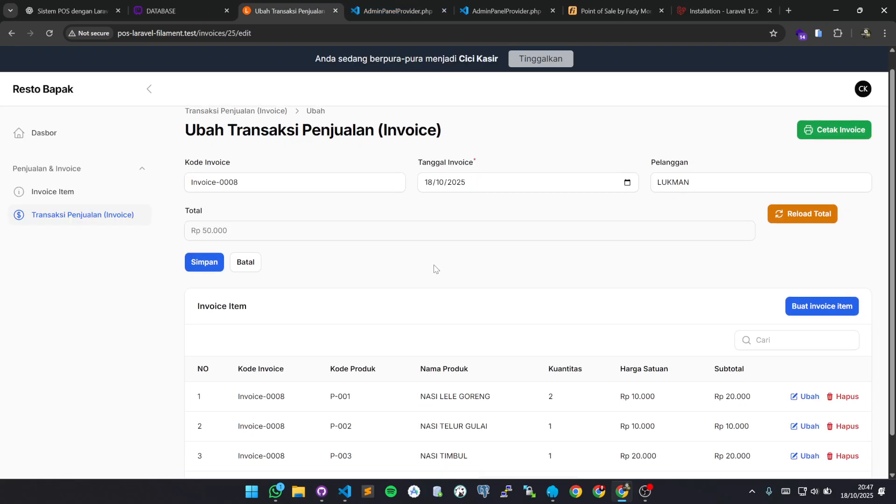
pyautogui.click(96, 217)
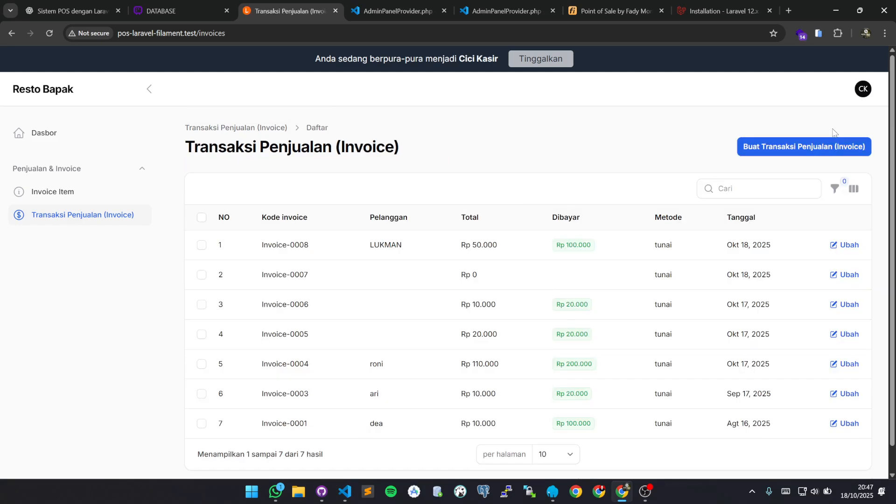
# View the blank invoice creation form and the paid invoice's edit page without creating or saving anything
pyautogui.click(802, 156)
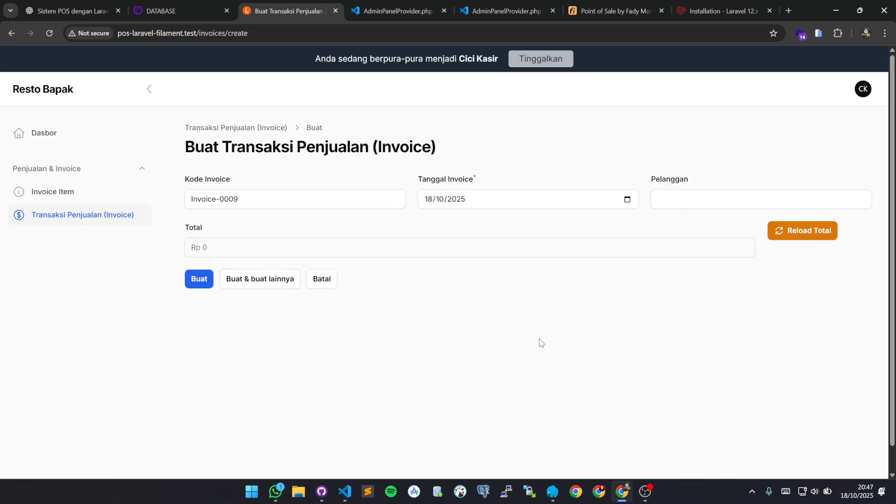
pyautogui.click(320, 279)
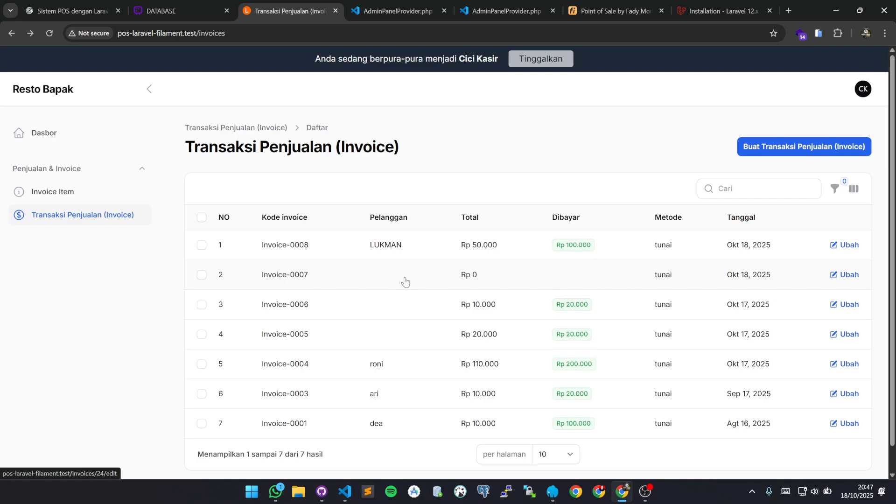
pyautogui.click(809, 149)
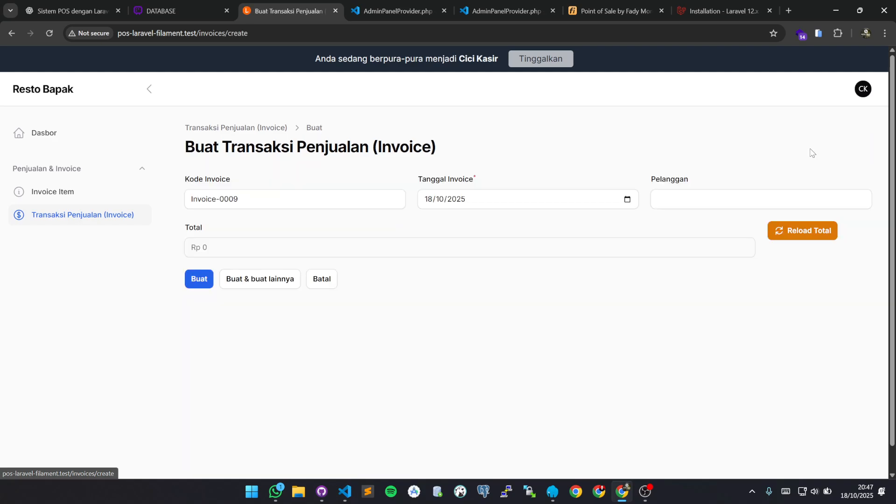
pyautogui.click(660, 202)
pyautogui.click(439, 334)
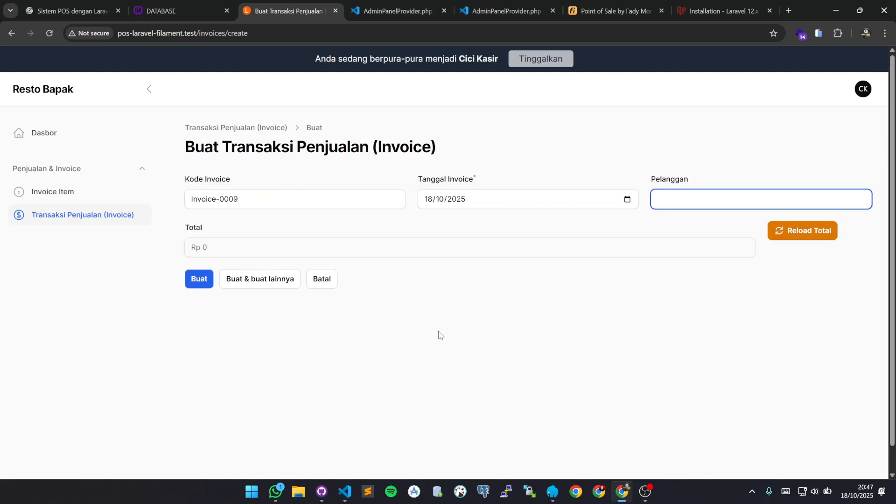
pyautogui.click(321, 285)
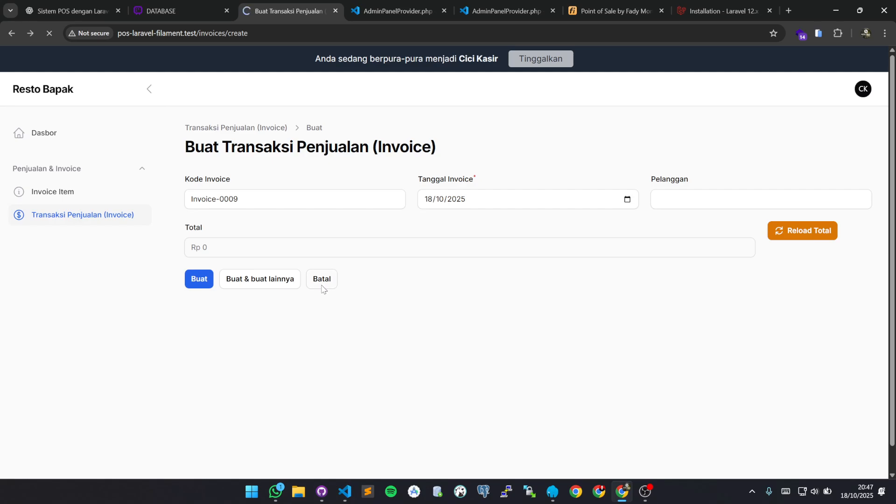
pyautogui.click(592, 257)
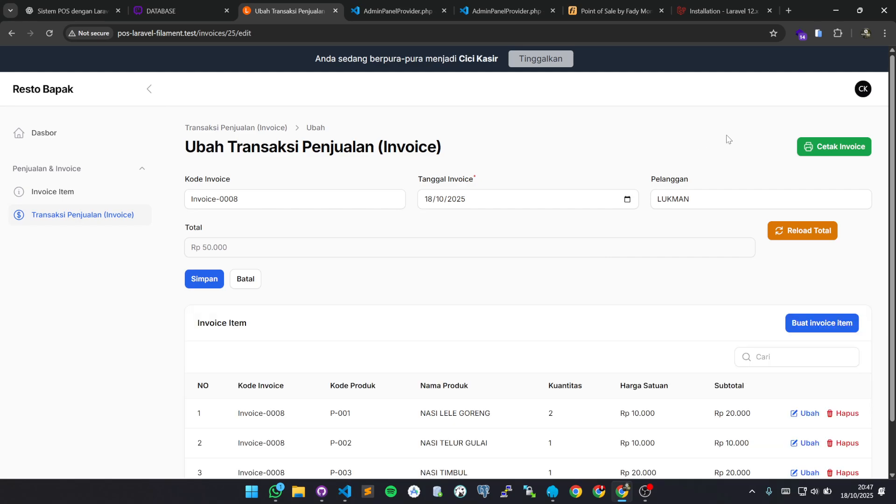
pyautogui.click(247, 289)
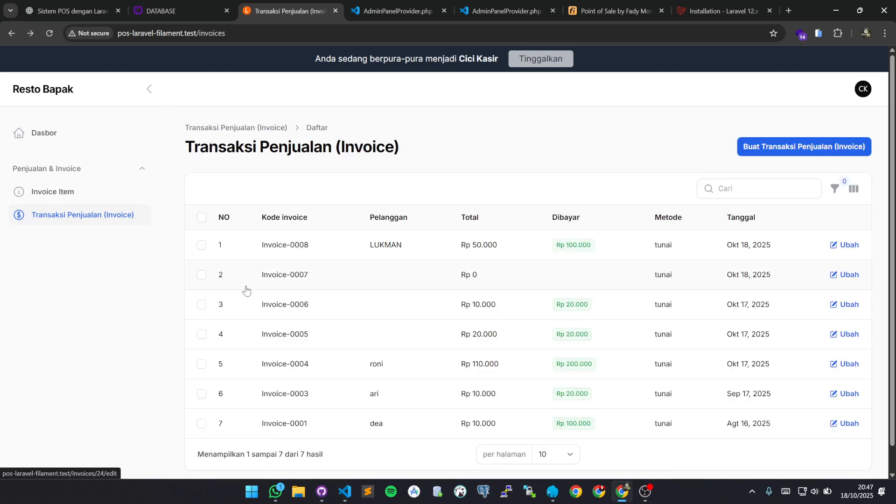
pyautogui.click(789, 151)
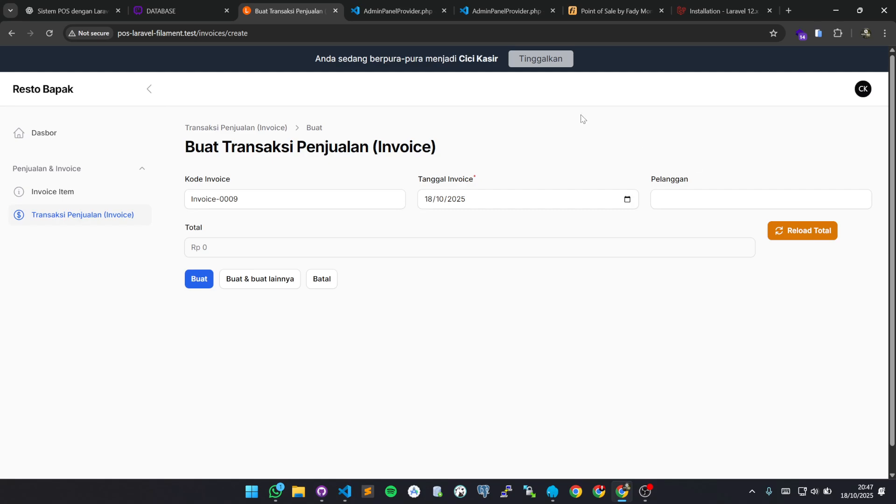
# Stop impersonating the cashier and filter the Transaksi Penjualan (Invoice) list from 18/10/2025 to 18/10/2025
pyautogui.click(535, 60)
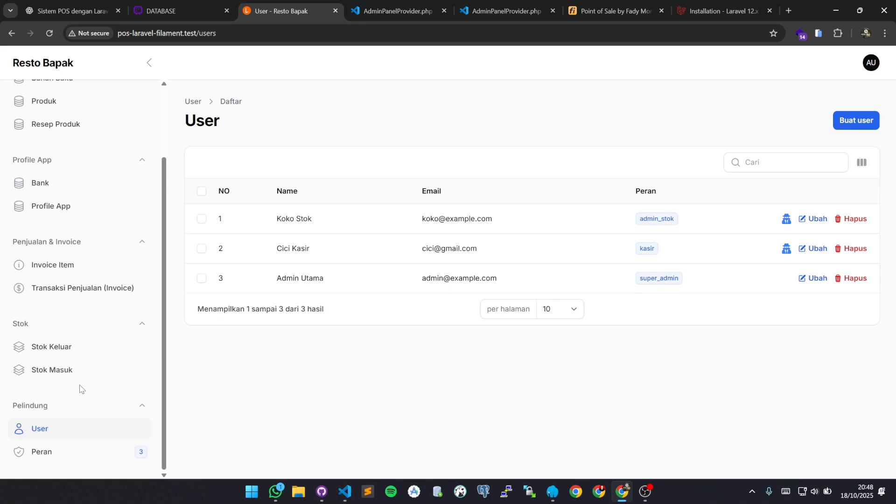
pyautogui.click(71, 290)
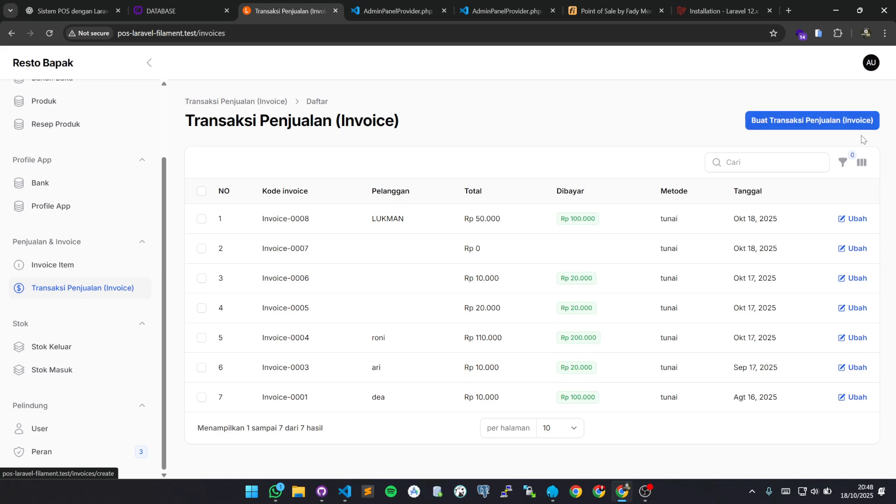
pyautogui.click(845, 163)
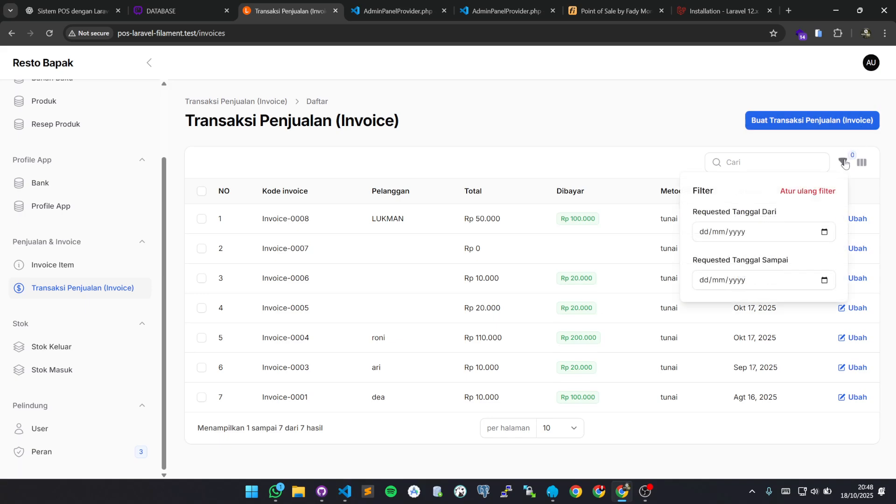
pyautogui.click(824, 233)
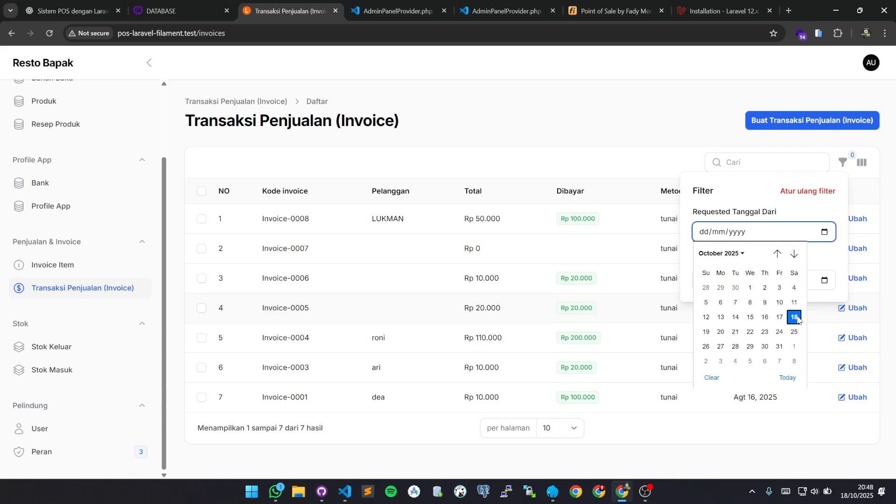
pyautogui.click(797, 317)
pyautogui.click(824, 280)
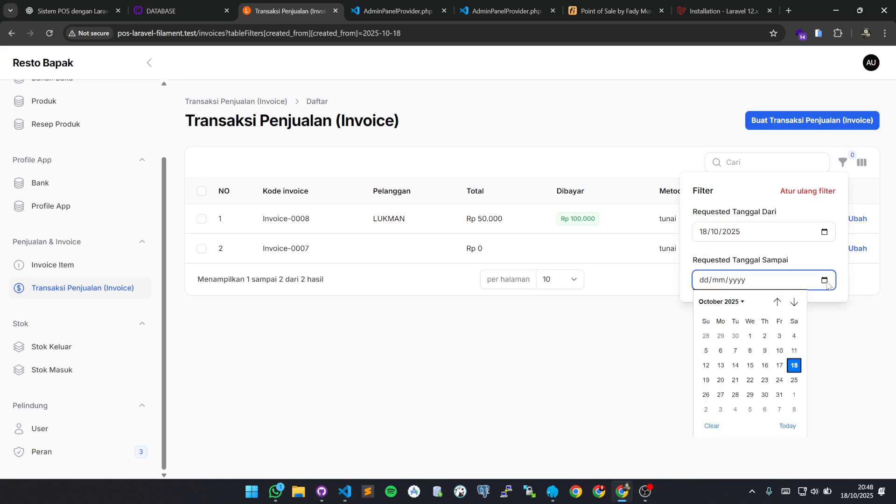
pyautogui.click(787, 426)
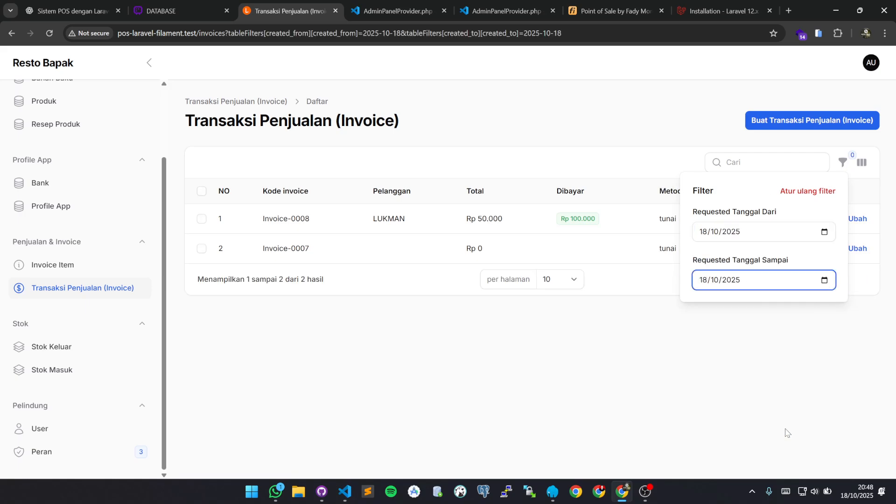
pyautogui.click(638, 369)
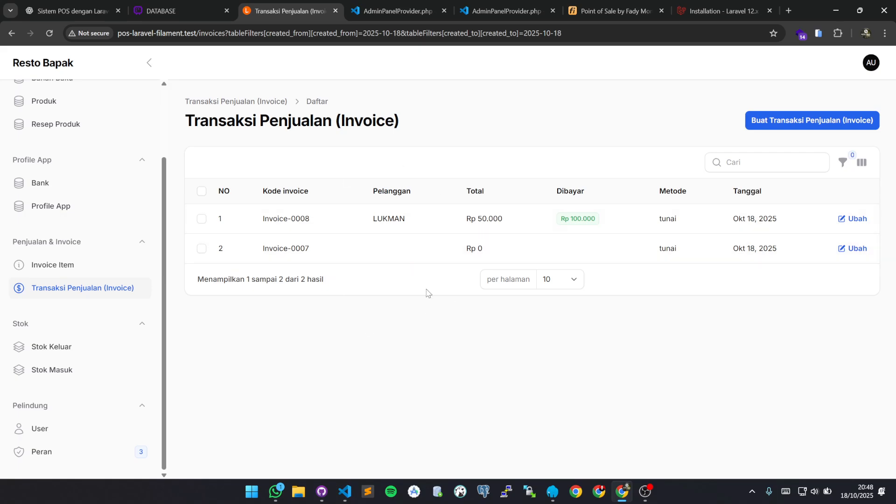
# Open the unpaid invoice that has no customer or items and delete it
pyautogui.click(403, 250)
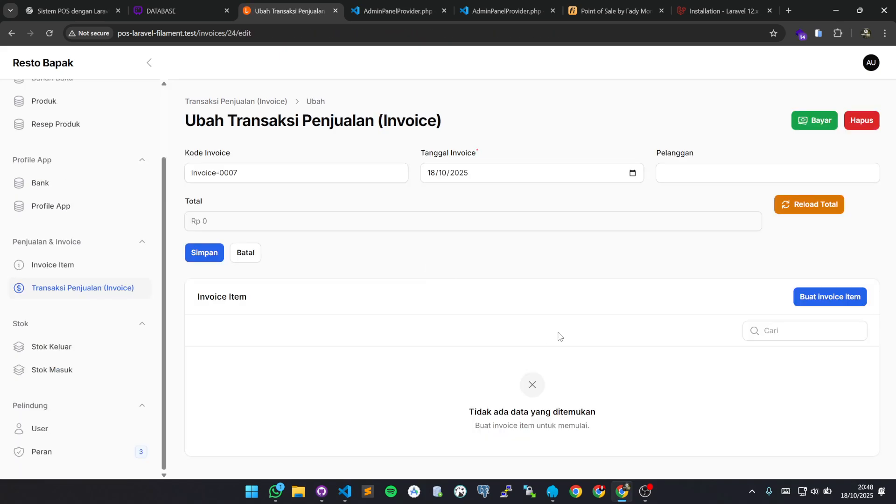
pyautogui.click(870, 132)
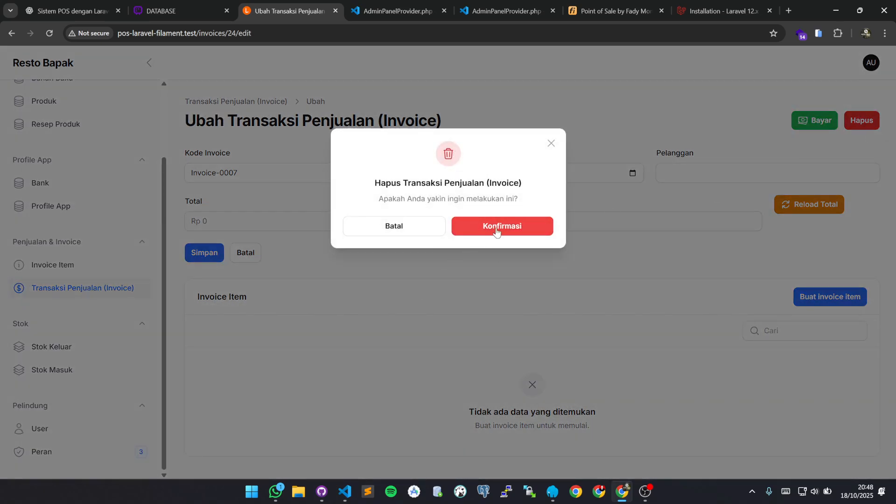
pyautogui.click(496, 231)
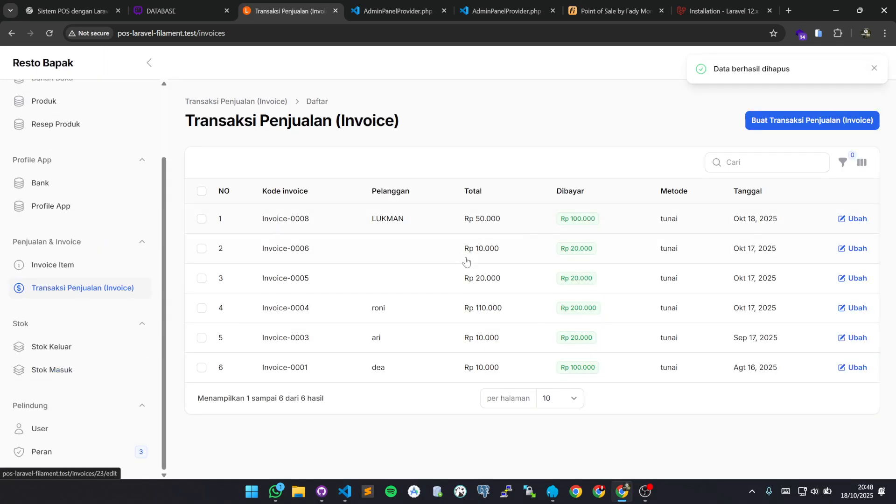
# Filter the remaining invoices again with 18/10/2025 as both Requested Tanggal Dari and Requested Tanggal Sampai
pyautogui.click(842, 169)
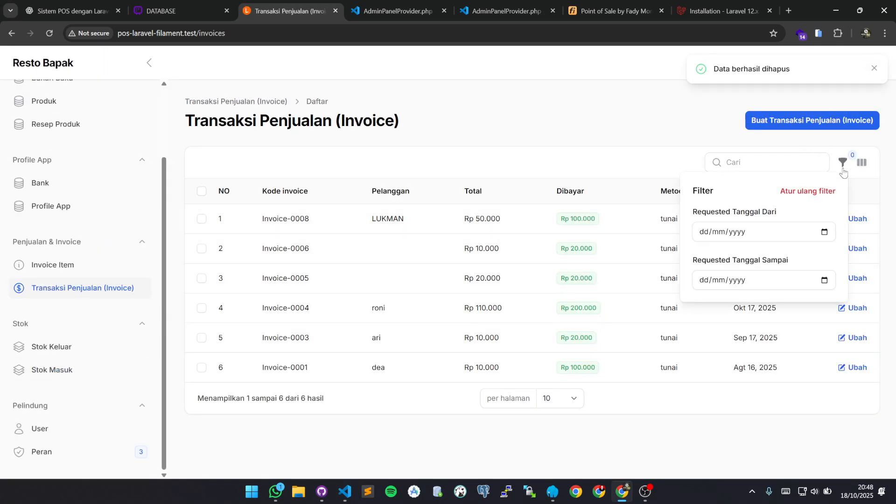
pyautogui.click(824, 231)
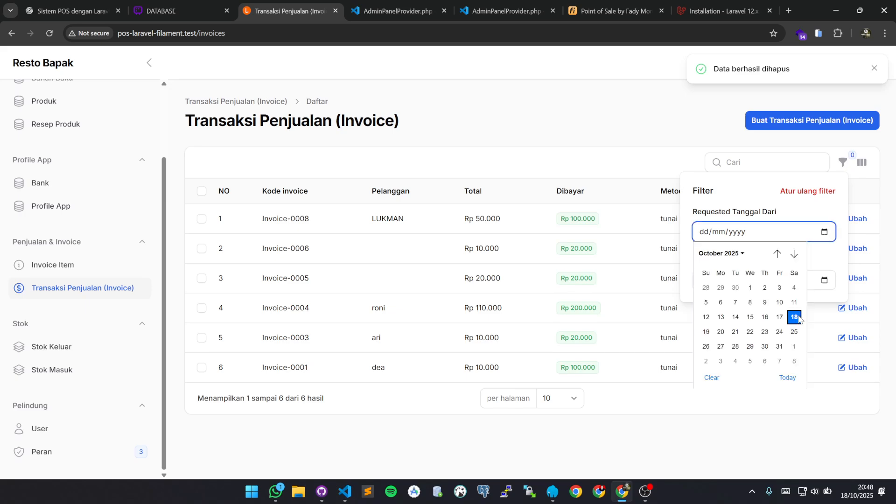
pyautogui.click(796, 317)
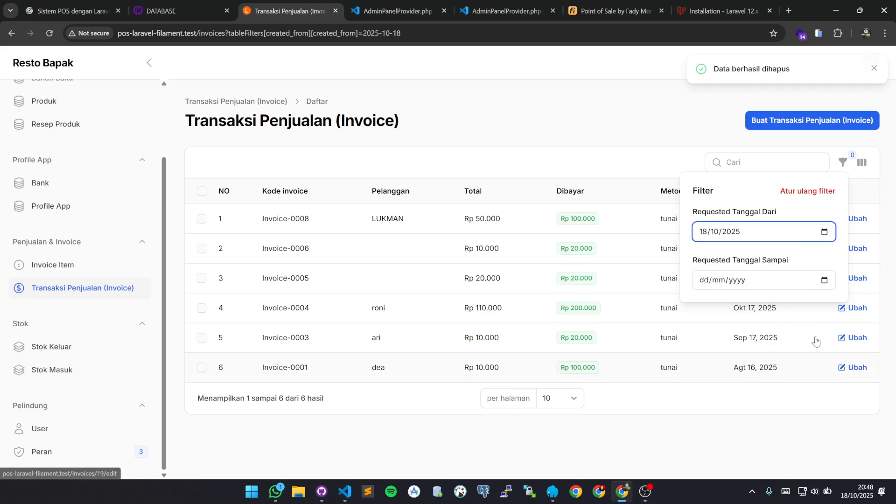
pyautogui.click(826, 281)
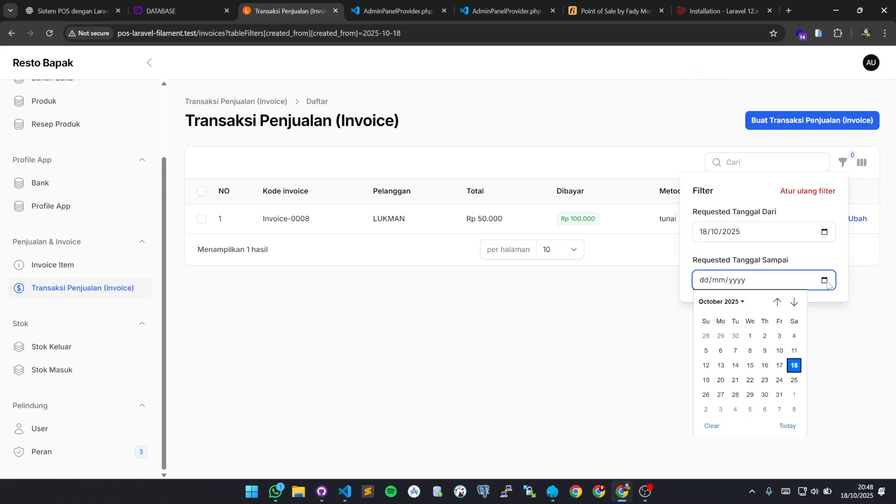
pyautogui.click(790, 425)
pyautogui.click(560, 304)
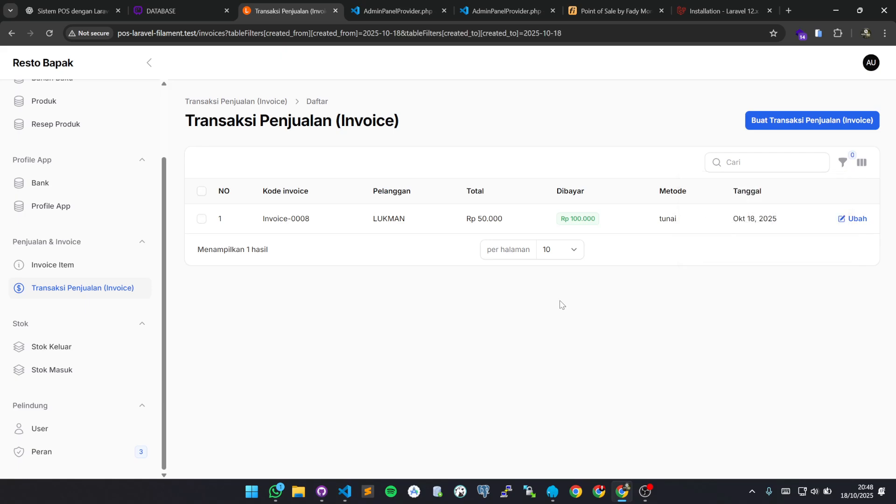
# Select the filtered invoice, export its Laporan Penjualan, keep the blocked PDF download and open it
pyautogui.click(202, 191)
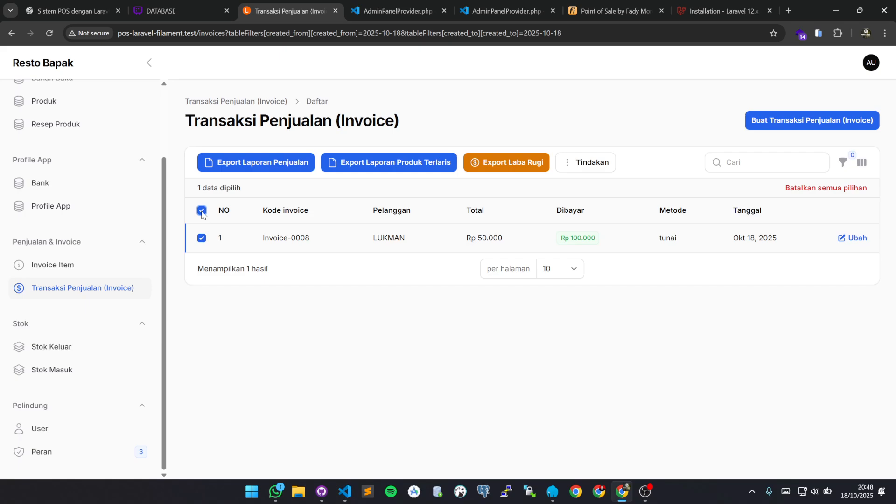
pyautogui.click(245, 166)
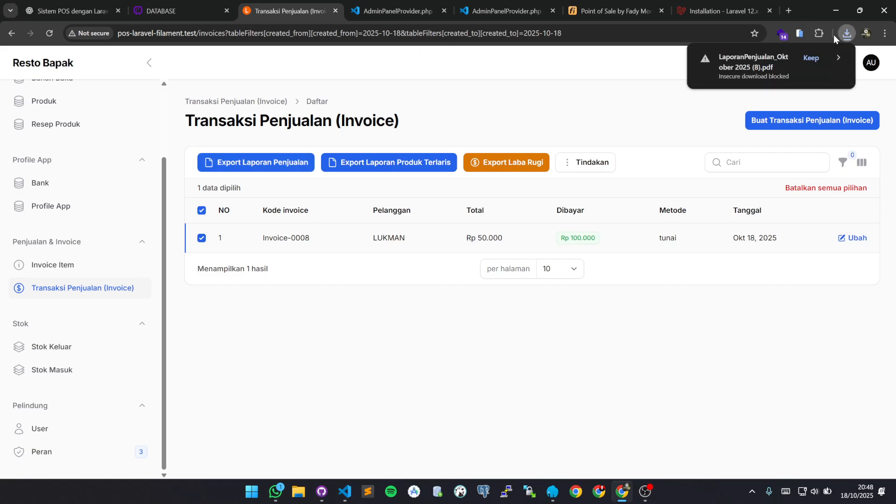
pyautogui.click(811, 58)
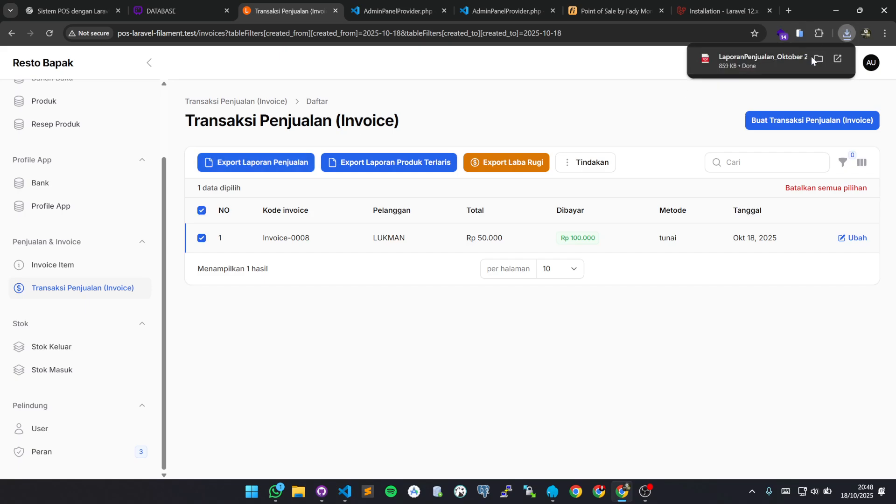
pyautogui.click(838, 59)
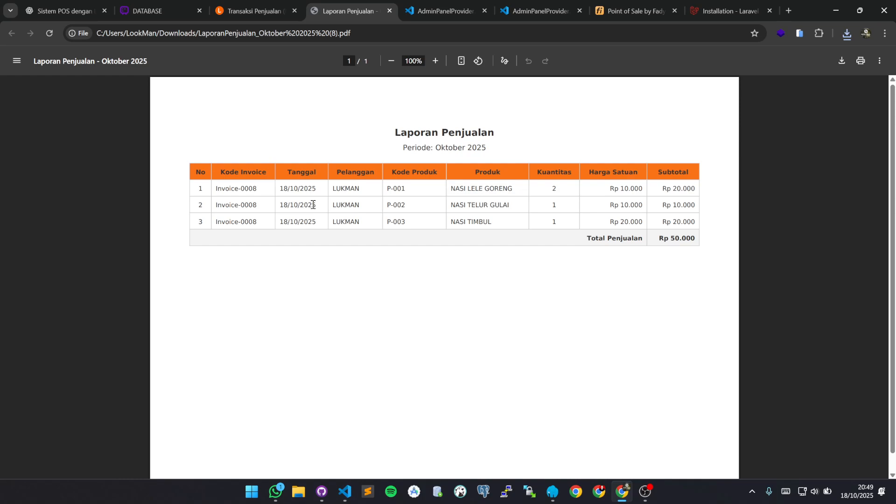
# Examine the invoice lines and Total Penjualan in the sales report PDF, and close it
pyautogui.moveTo(334, 185); pyautogui.dragTo(192, 192)
pyautogui.click(691, 229)
pyautogui.click(508, 192)
pyautogui.moveTo(658, 239); pyautogui.dragTo(713, 244)
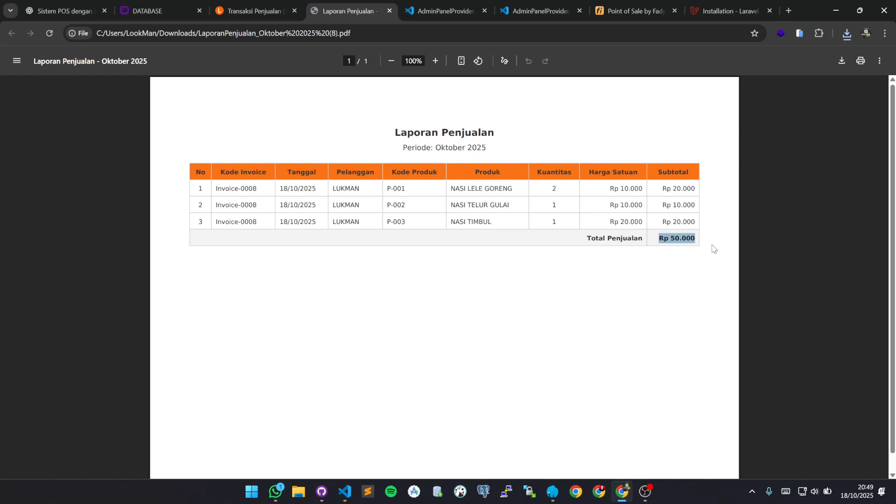
pyautogui.click(390, 10)
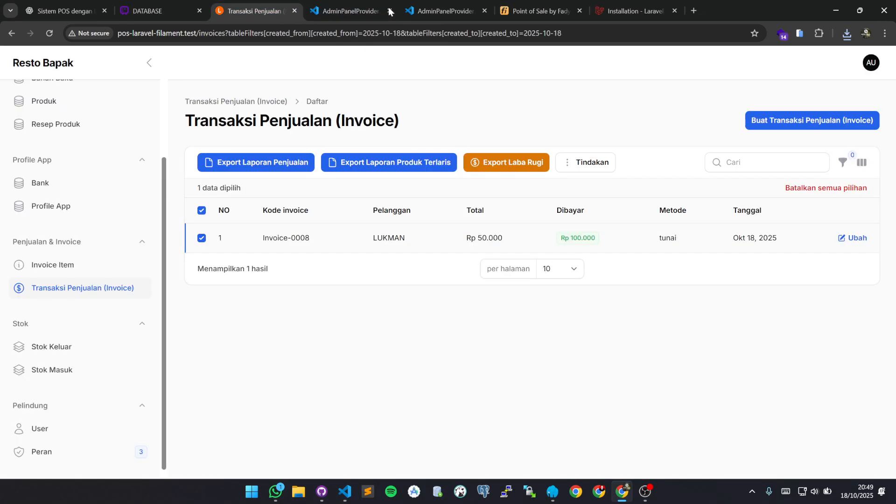
# Export the Laporan Produk Terlaris for the selected invoice, keep and open the PDF, and close it after viewing
pyautogui.click(382, 168)
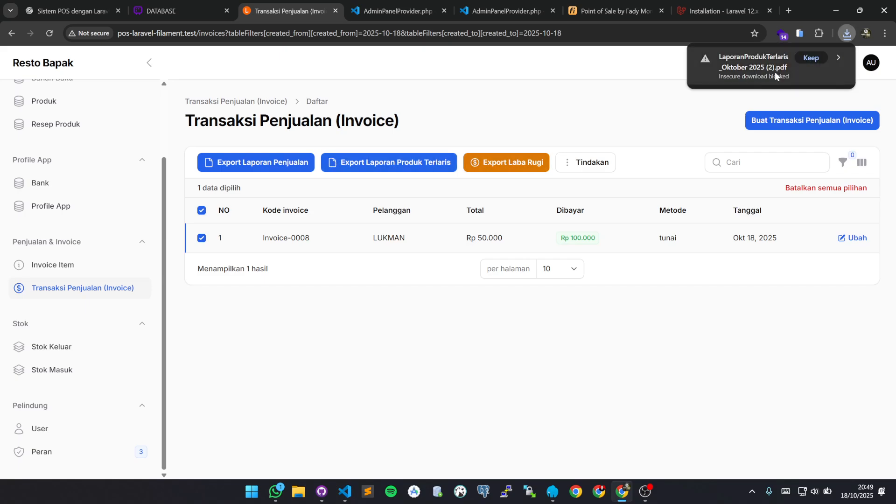
pyautogui.click(803, 59)
pyautogui.click(838, 57)
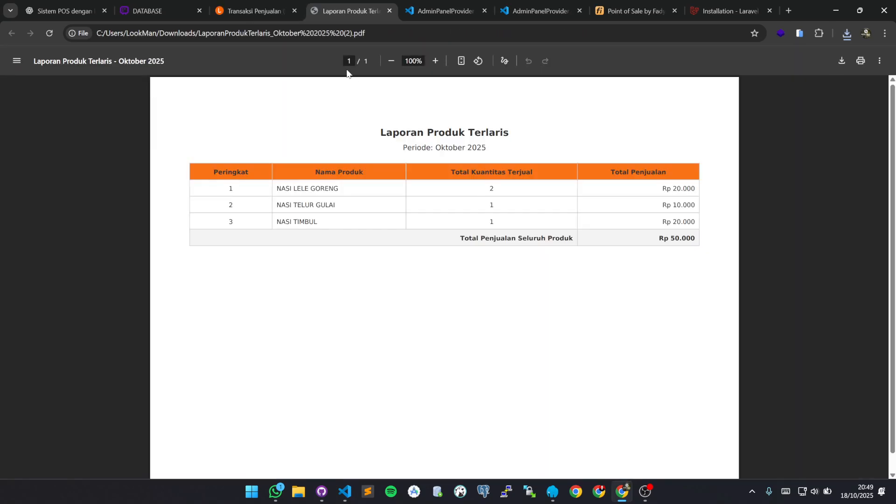
pyautogui.click(389, 11)
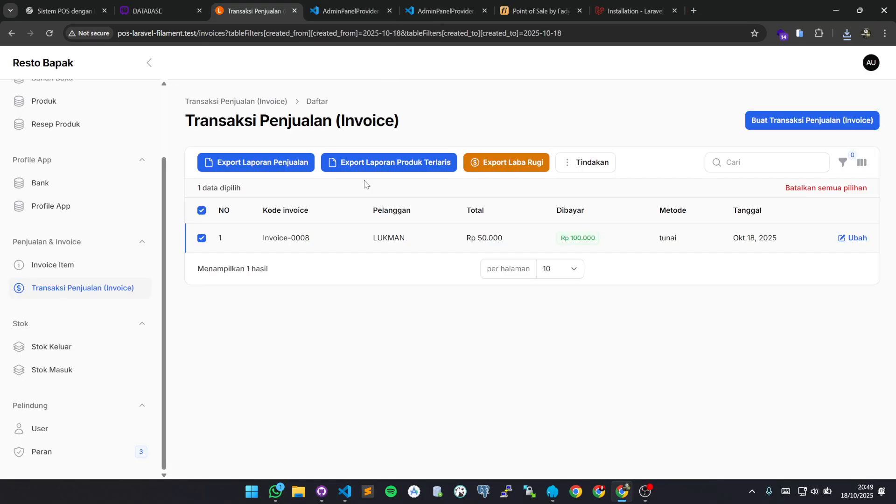
# Clear the invoice selection and reset the date filter to list all invoices
pyautogui.click(203, 213)
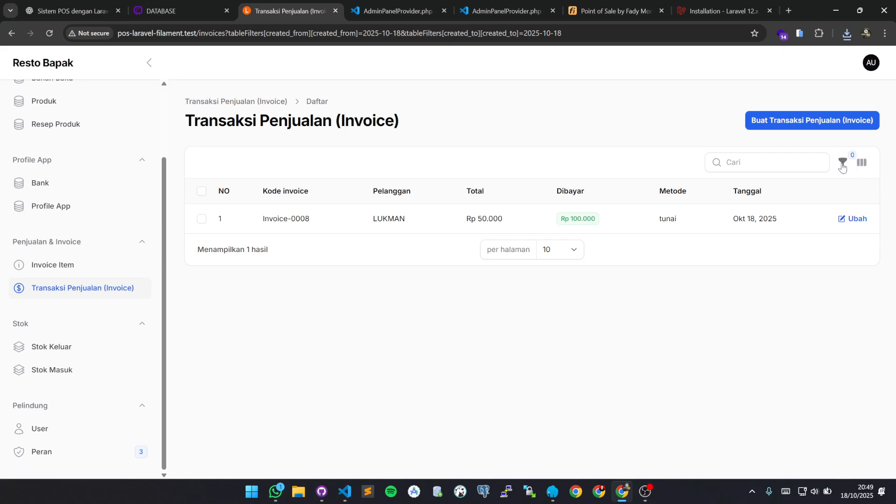
pyautogui.click(848, 164)
pyautogui.click(815, 193)
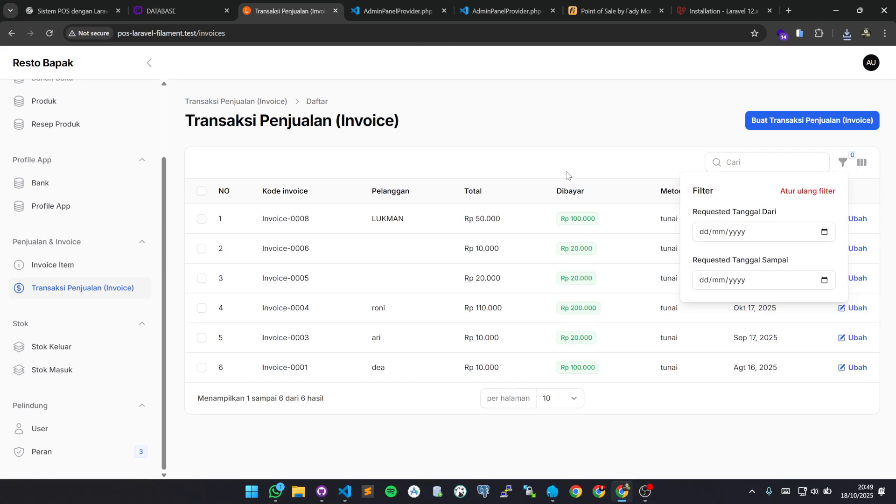
pyautogui.click(503, 167)
# Select all invoices, export their Laporan Produk Terlaris and open the downloaded PDF
pyautogui.click(202, 192)
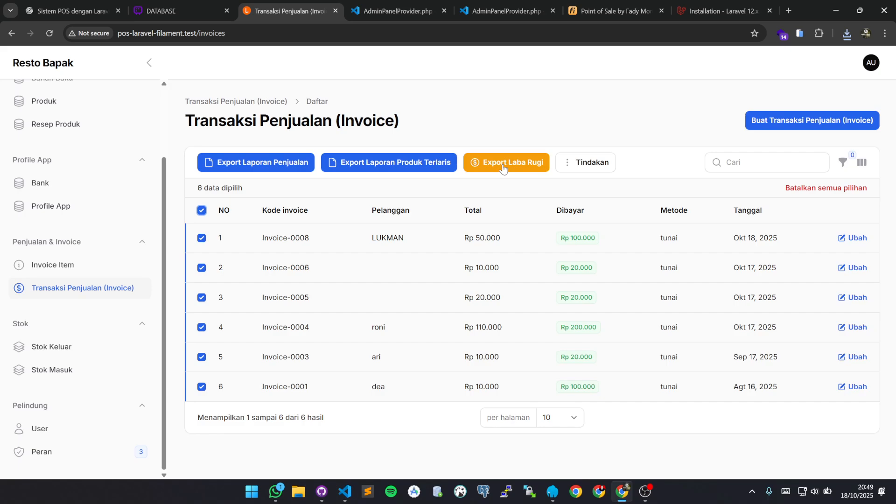
pyautogui.click(502, 167)
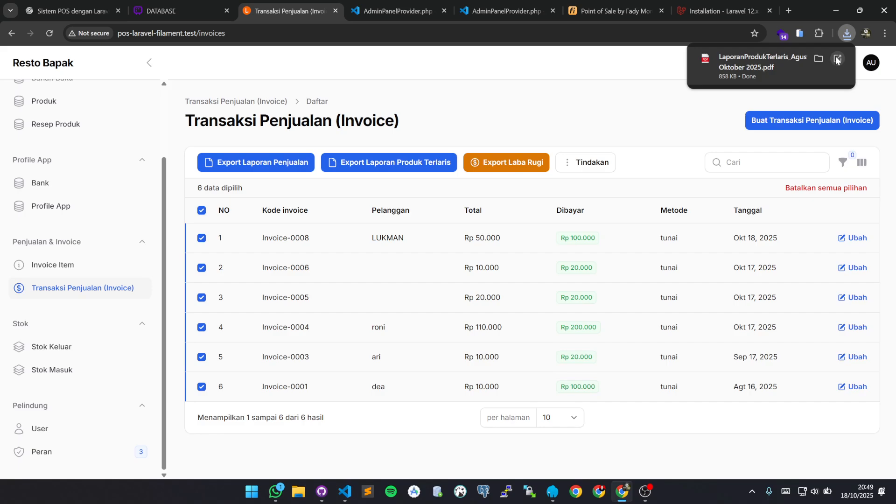
pyautogui.click(813, 55)
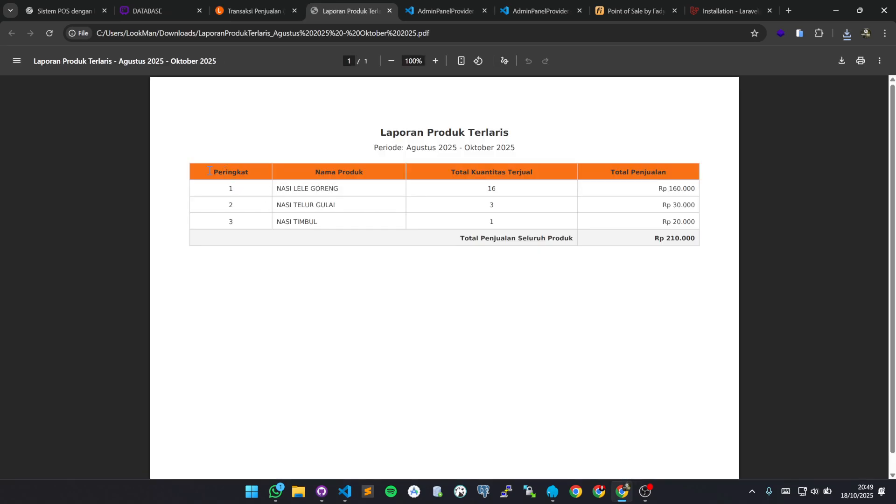
# Examine the product ranking, quantities sold and Total Penjualan in the best-selling products report, and close it
pyautogui.doubleClick(210, 170)
pyautogui.click(279, 189)
pyautogui.moveTo(280, 189); pyautogui.dragTo(344, 205)
pyautogui.click(477, 189)
pyautogui.tripleClick(500, 187)
pyautogui.click(500, 186)
pyautogui.tripleClick(675, 190)
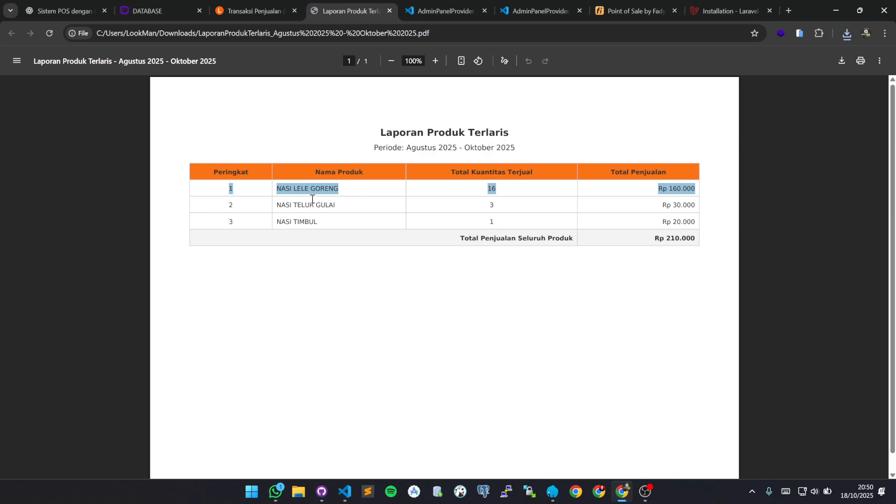
pyautogui.doubleClick(300, 206)
pyautogui.click(300, 207)
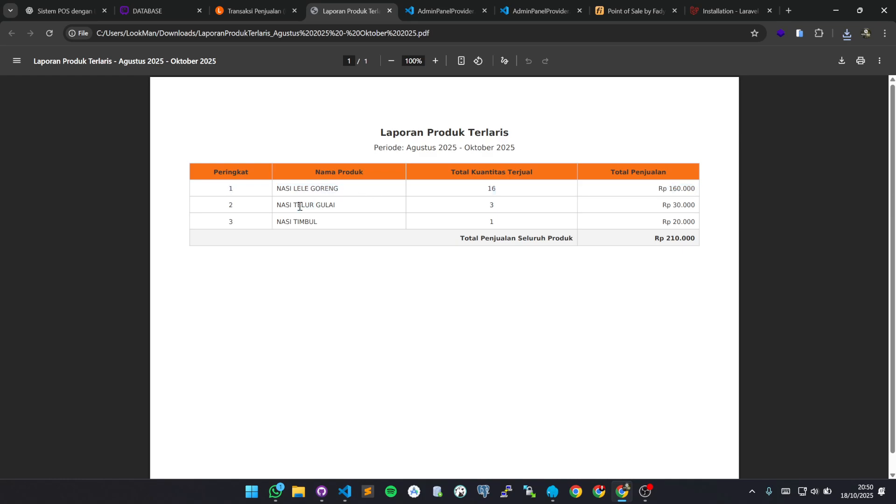
pyautogui.click(389, 12)
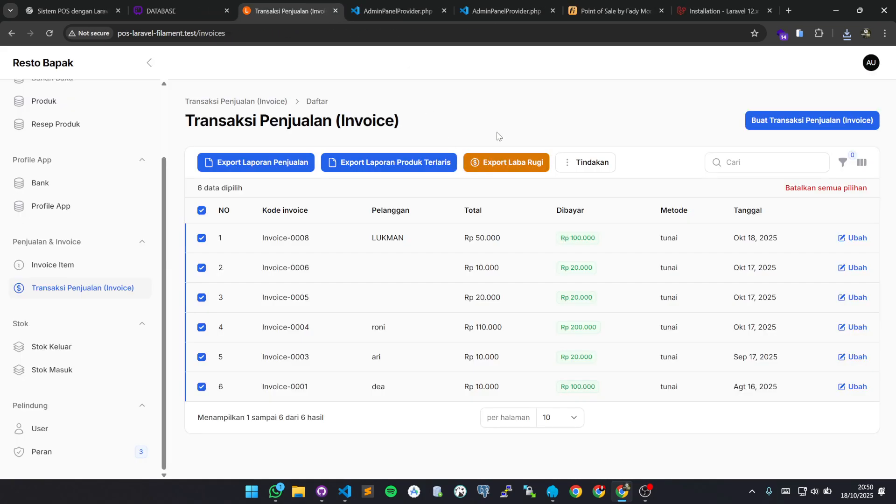
# Reselect all invoices, export the Laba Rugi report, keep the blocked download and open the PDF
pyautogui.click(202, 210)
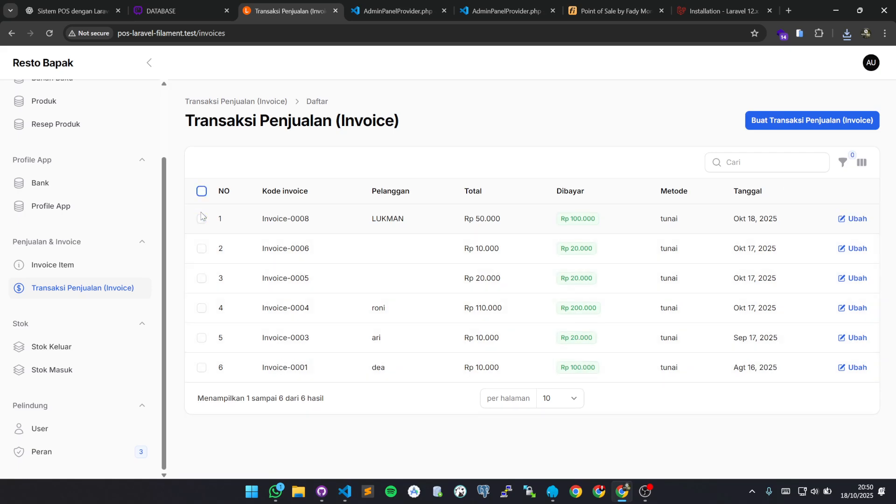
pyautogui.click(202, 191)
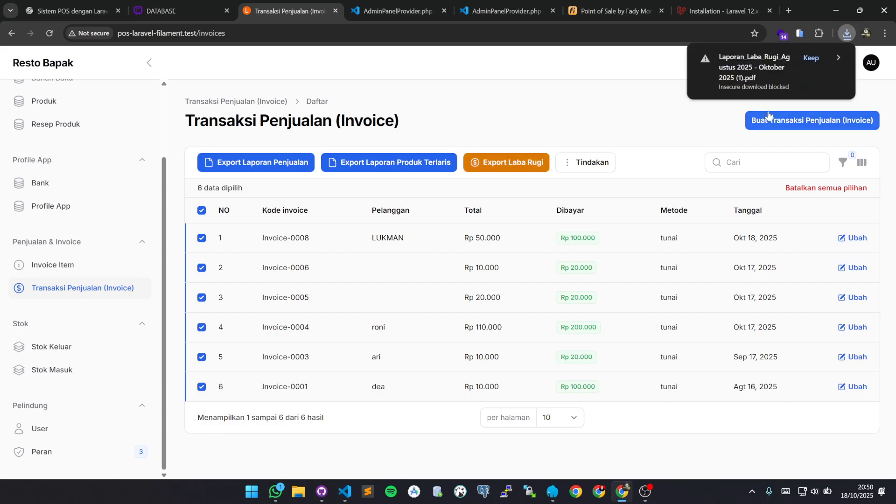
pyautogui.click(809, 59)
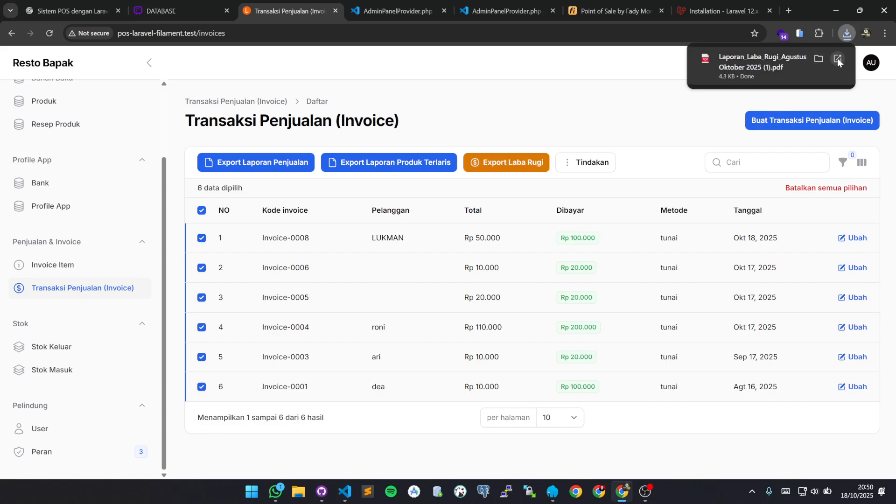
pyautogui.click(837, 58)
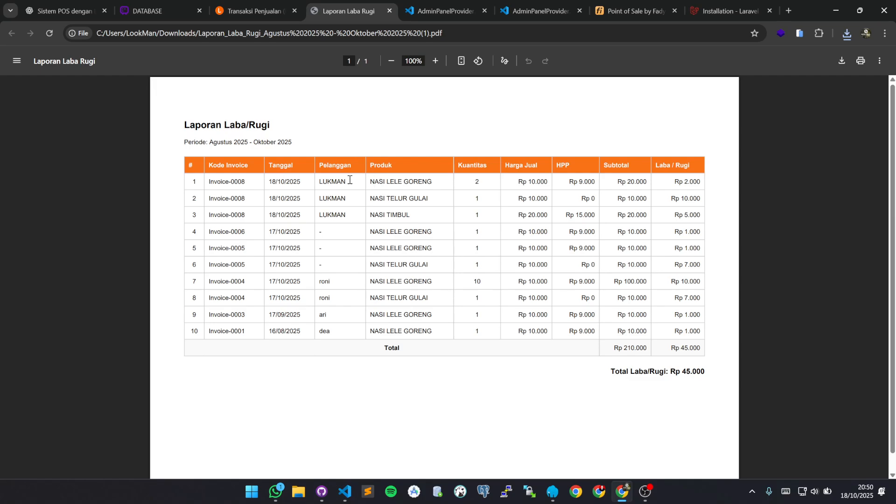
# Examine Kuantitas, Harga Jual, HPP, Subtotal and Laba / Rugi for the first product rows of the Laporan Laba/Rugi
pyautogui.moveTo(370, 182); pyautogui.dragTo(596, 181)
pyautogui.moveTo(473, 181); pyautogui.dragTo(480, 182)
pyautogui.moveTo(617, 184); pyautogui.dragTo(703, 181)
pyautogui.moveTo(517, 201); pyautogui.dragTo(705, 200)
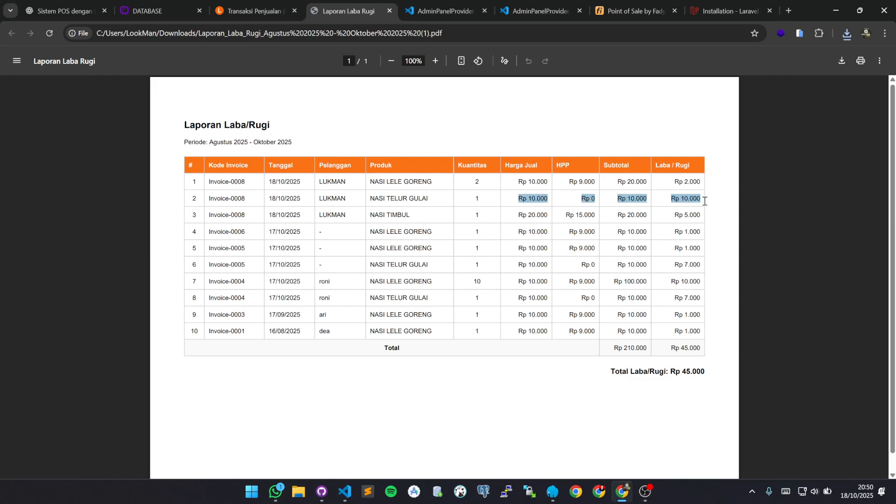
pyautogui.click(703, 202)
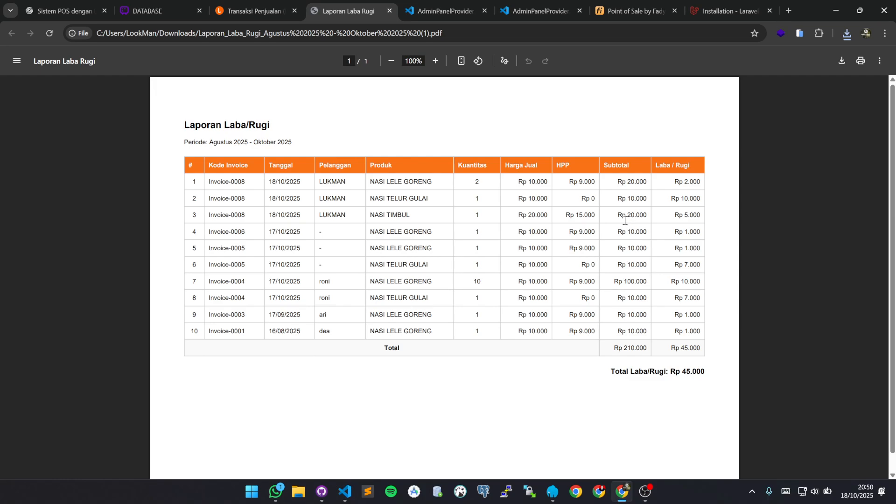
pyautogui.doubleClick(524, 196)
pyautogui.click(609, 191)
# Review the Total row, all invoice lines and Total Laba/Rugi in the profit and loss report, and close it
pyautogui.moveTo(614, 348); pyautogui.dragTo(702, 349)
pyautogui.moveTo(204, 167); pyautogui.dragTo(571, 309)
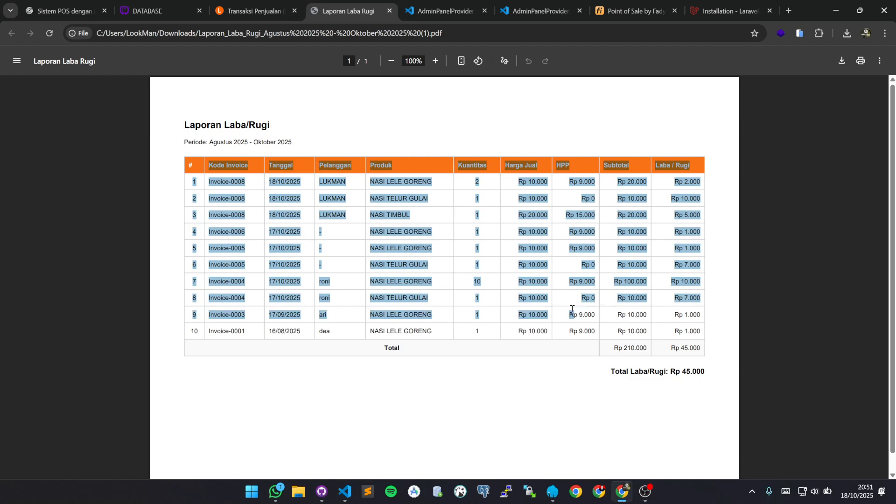
pyautogui.click(572, 310)
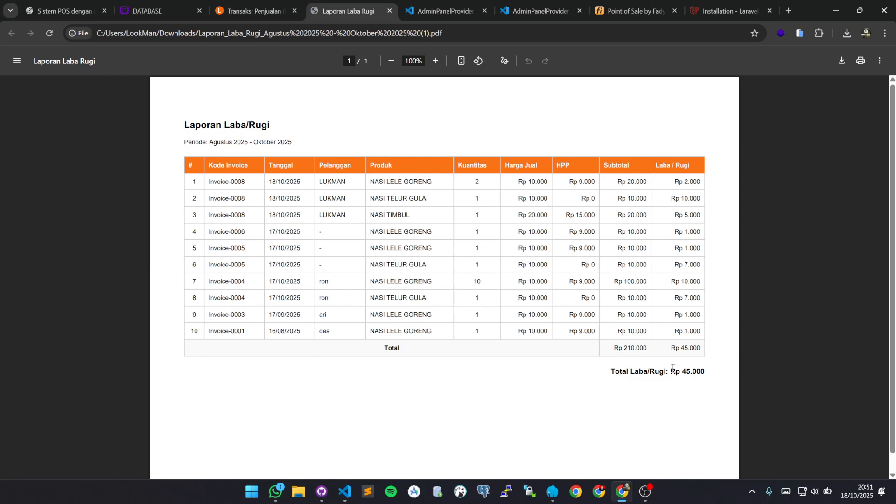
pyautogui.moveTo(671, 372); pyautogui.dragTo(703, 373)
pyautogui.click(407, 271)
pyautogui.click(389, 11)
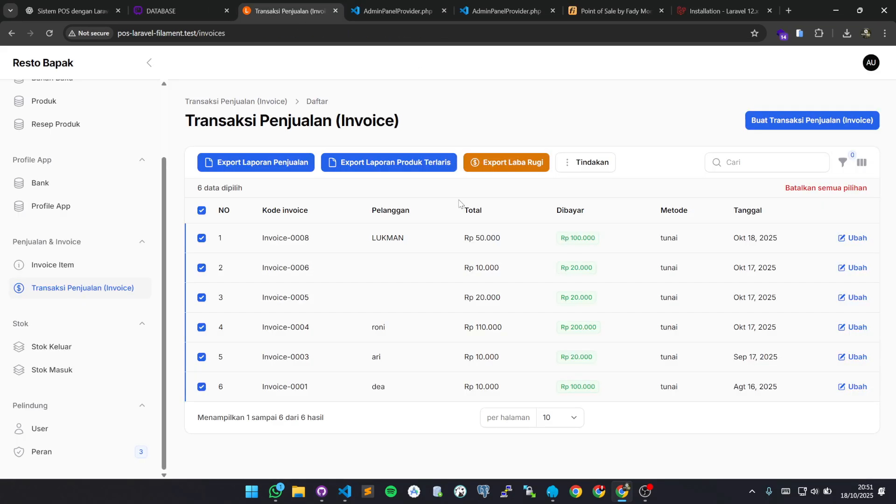
# Clear the selection, open the invoice dated 18 October 2025 and preview its printed receipt, including the restaurant header
pyautogui.click(202, 210)
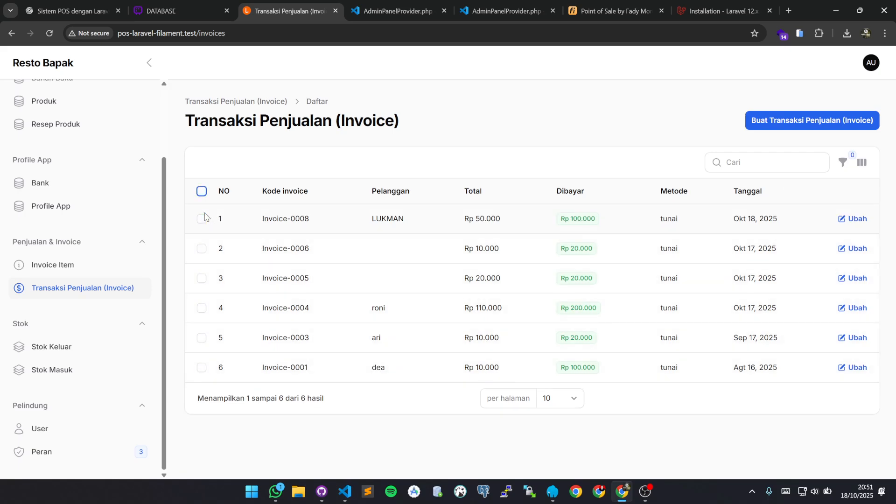
pyautogui.click(475, 140)
pyautogui.scroll(2, 31, 173)
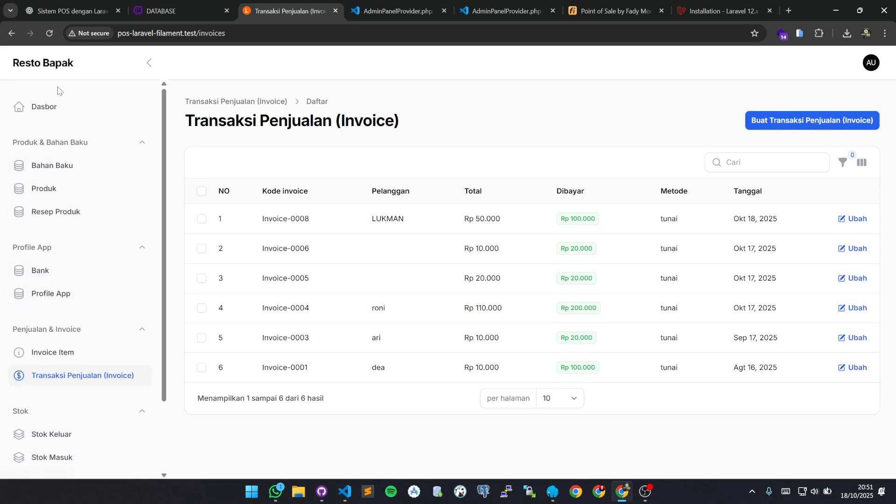
pyautogui.click(527, 220)
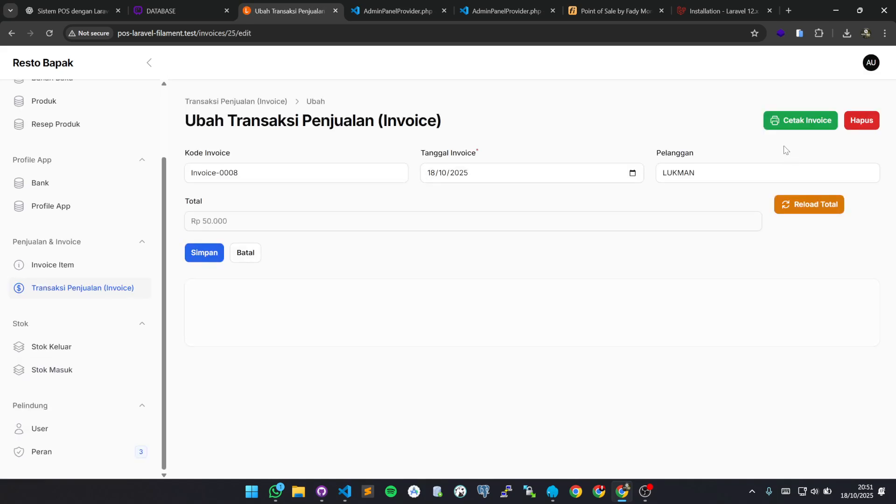
pyautogui.click(795, 120)
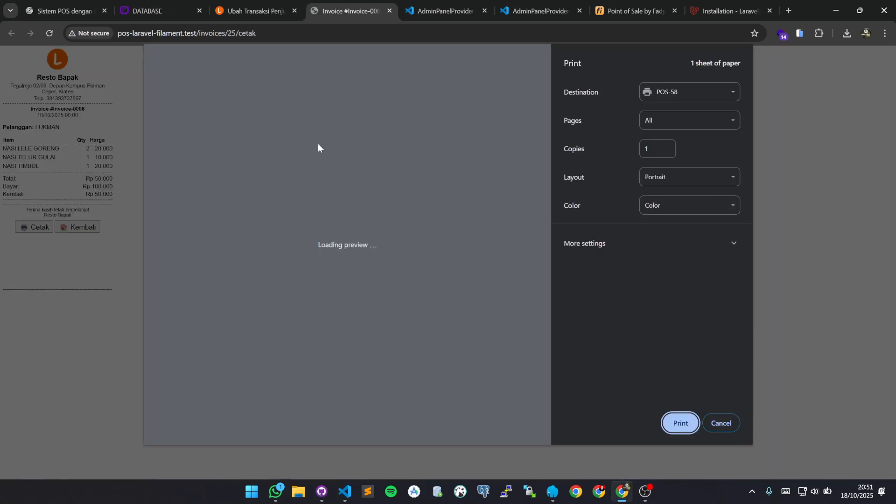
pyautogui.moveTo(302, 88); pyautogui.dragTo(389, 125)
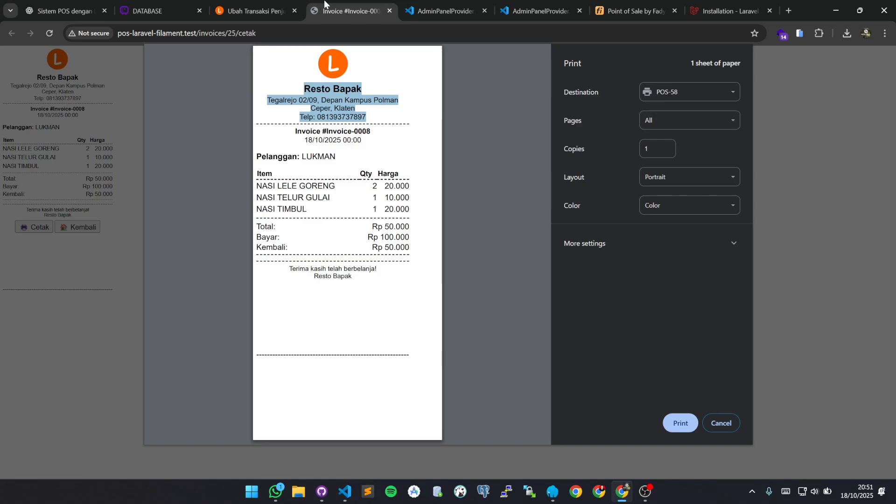
# Return to the admin panel, open the Resto Bapak record under Profile App for editing and highlight its Nama value
pyautogui.click(253, 6)
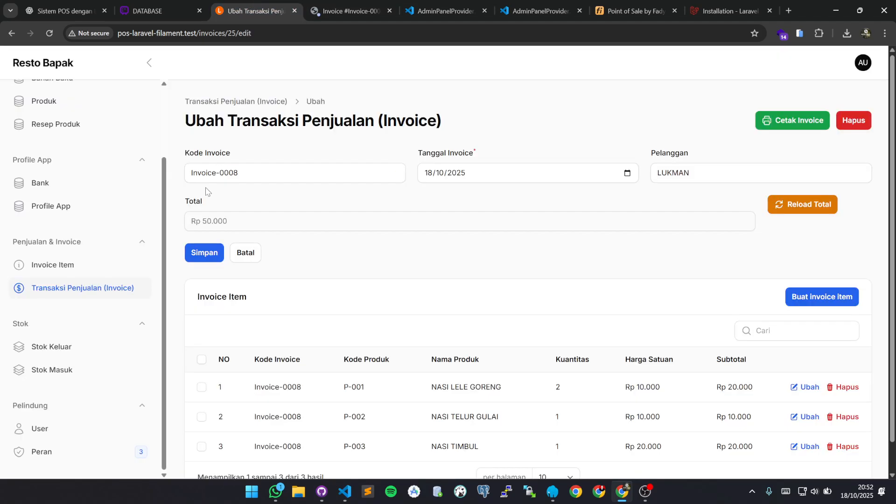
pyautogui.click(55, 214)
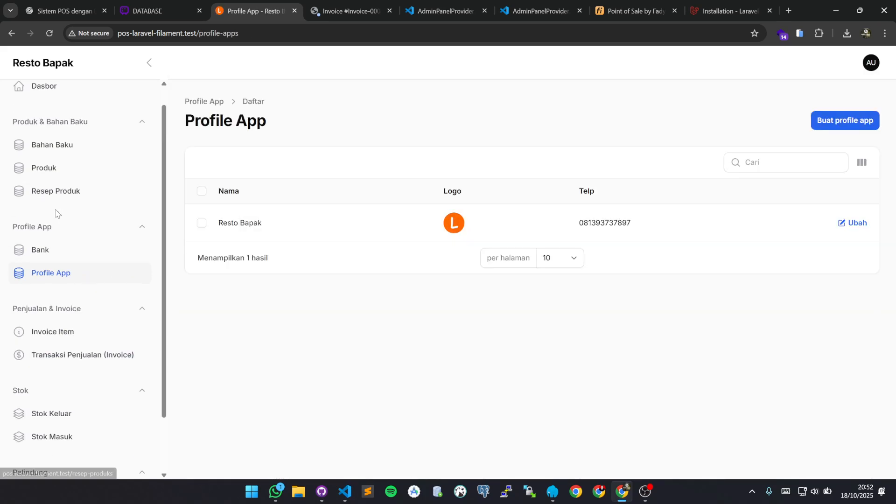
pyautogui.click(329, 241)
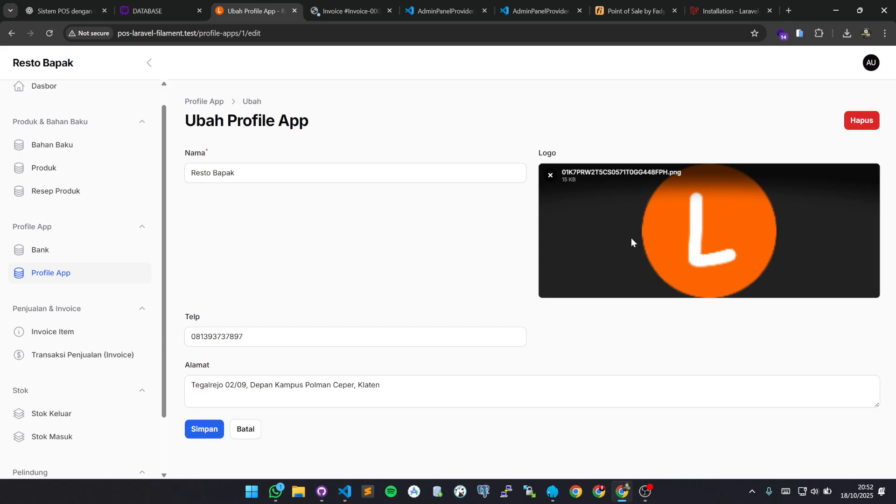
pyautogui.click(240, 165)
pyautogui.moveTo(239, 164); pyautogui.dragTo(181, 170)
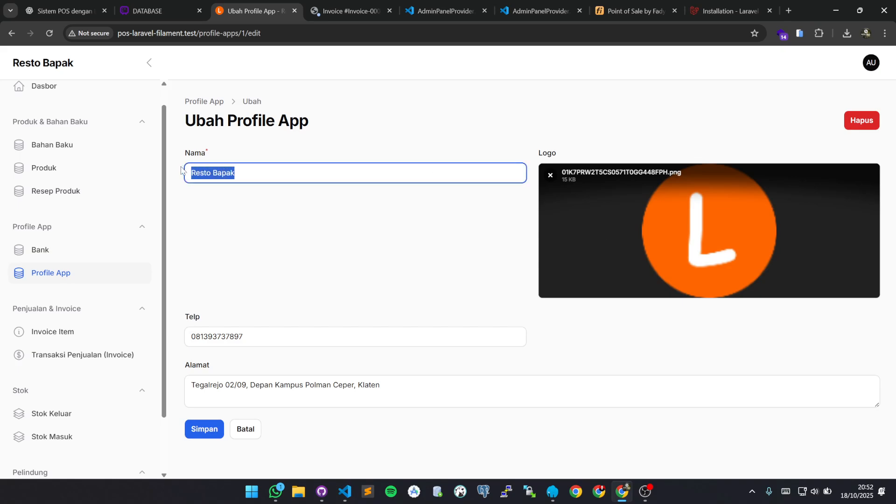
# Highlight the Telp value and the Alamat value in the Resto Bapak profile form
pyautogui.moveTo(258, 344); pyautogui.dragTo(174, 336)
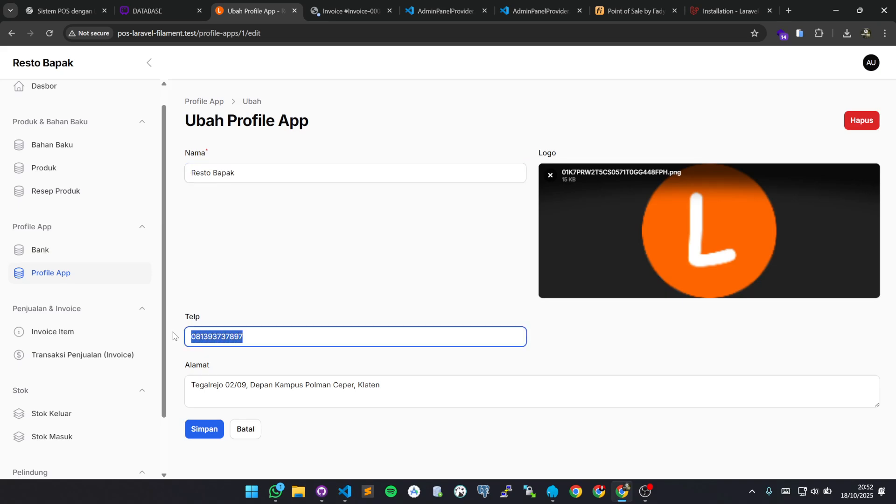
pyautogui.click(270, 395)
pyautogui.hotkey('ctrl', 'a')
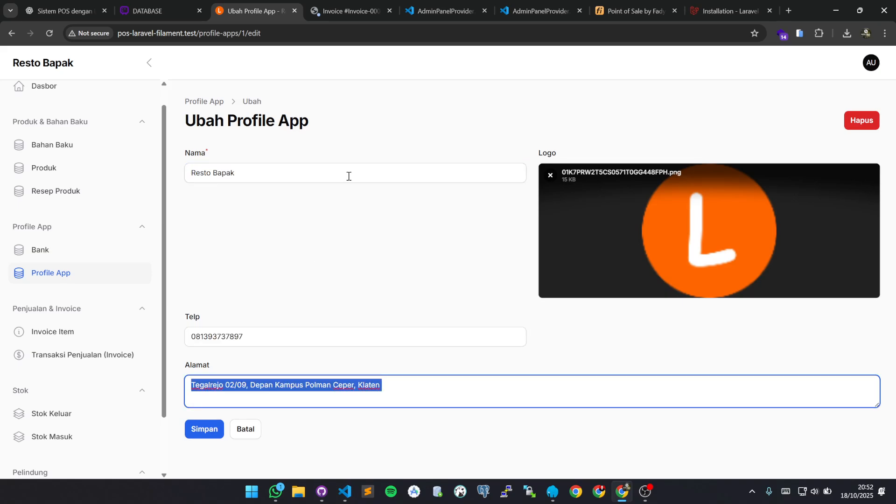
# Switch to the invoice print preview and highlight the receipt body from the Pelanggan line through the items, totals and thank-you message
pyautogui.click(330, 3)
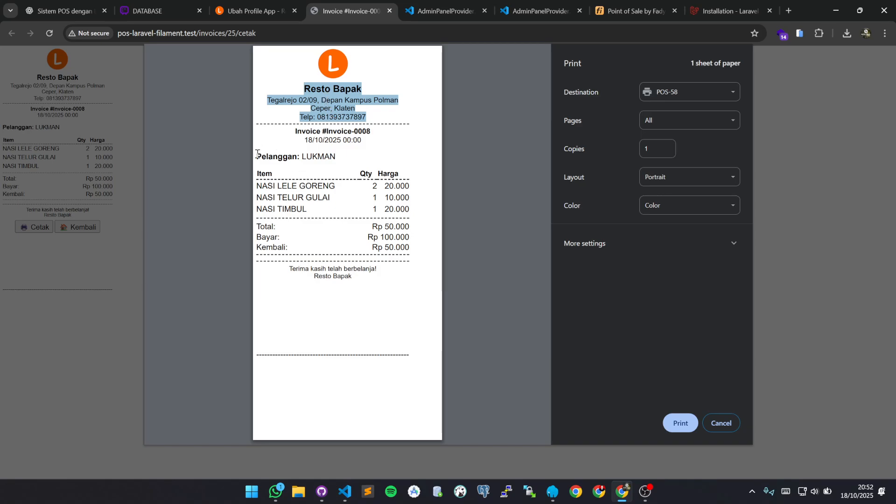
pyautogui.moveTo(256, 156); pyautogui.dragTo(389, 274)
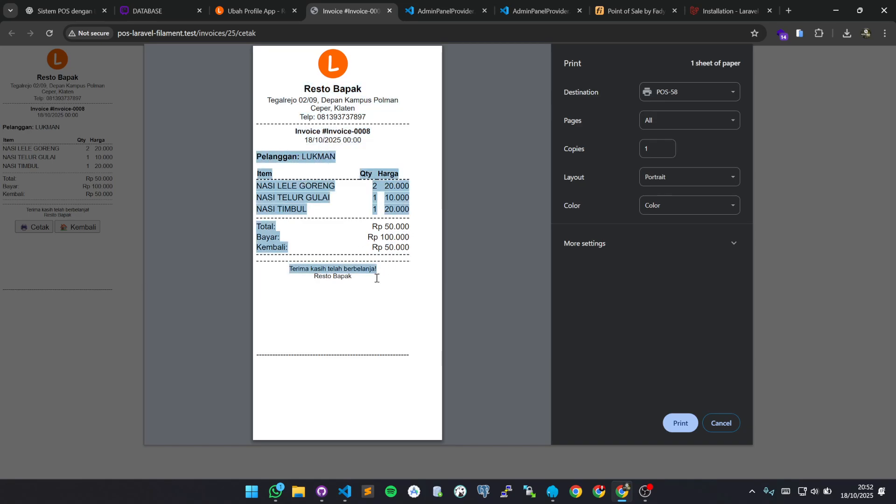
pyautogui.moveTo(376, 277); pyautogui.dragTo(318, 162)
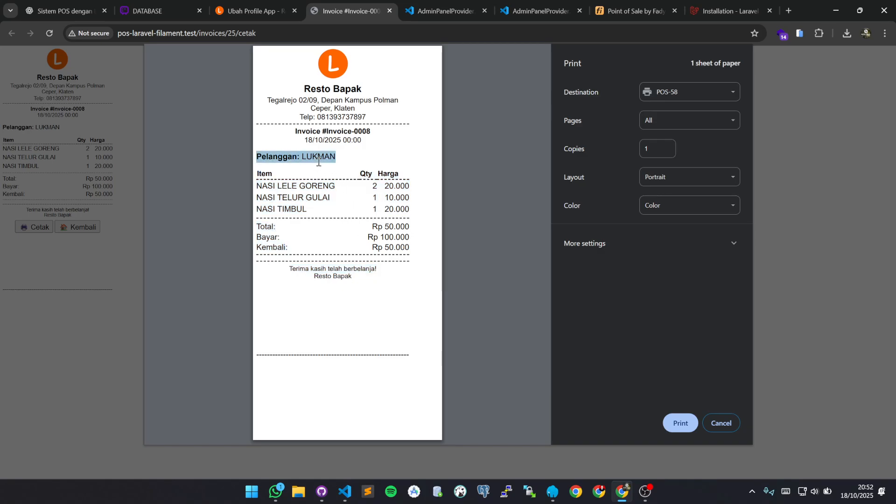
# Return to the Profile App form, clear the Alamat selection and open the Bank list
pyautogui.click(266, 4)
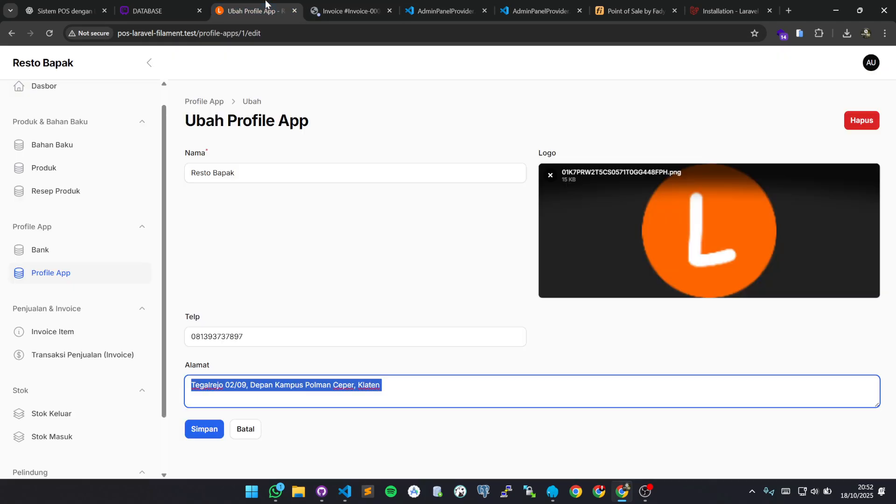
pyautogui.click(310, 252)
pyautogui.click(64, 248)
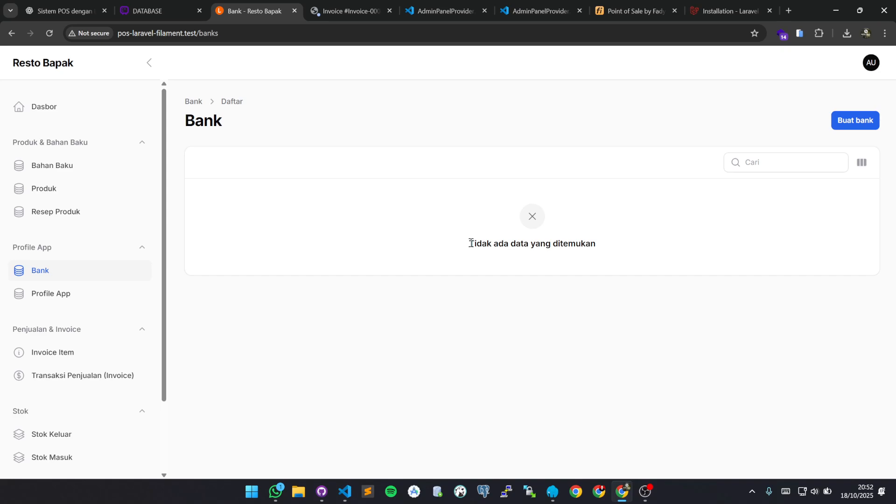
# Go back to the receipt print preview and highlight its closing message with the restaurant name, followed by the text above it
pyautogui.click(327, 11)
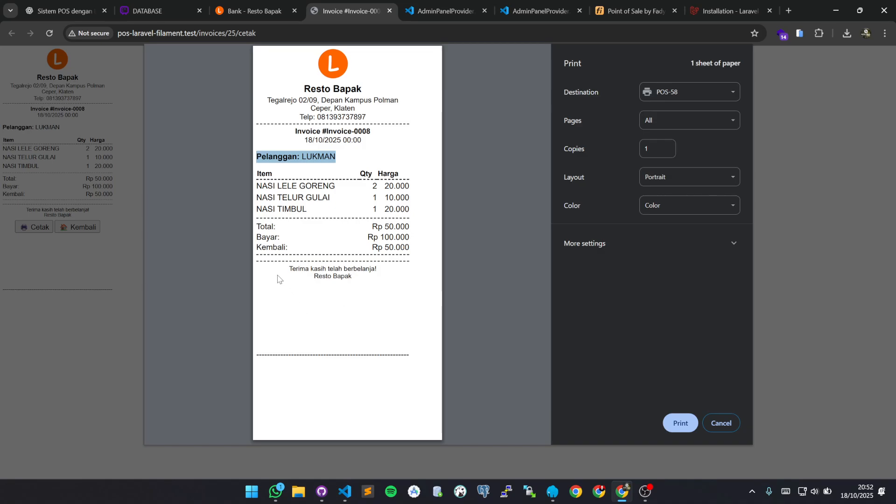
pyautogui.moveTo(285, 265); pyautogui.dragTo(356, 283)
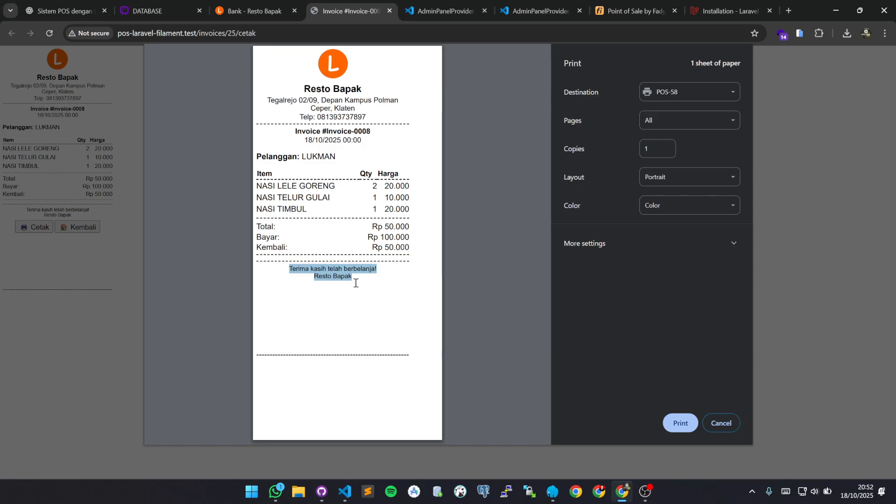
pyautogui.click(355, 283)
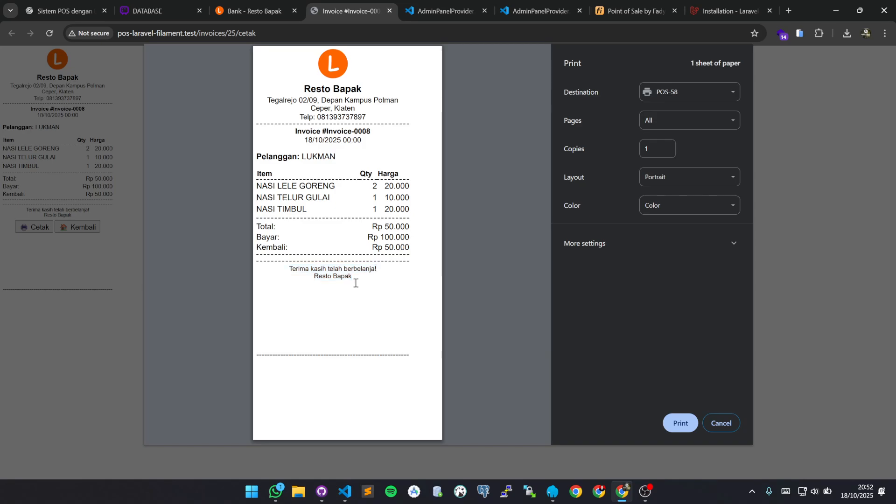
pyautogui.moveTo(355, 283); pyautogui.dragTo(260, 142)
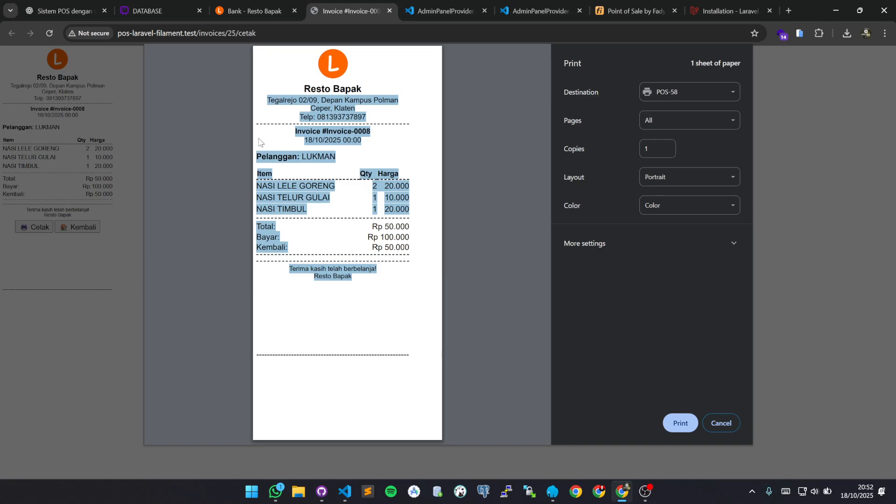
# Return to the admin panel, open the Stok Keluar list, highlight its first five rows and clear the highlight
pyautogui.hotkey('ctrl', 'shift', 'Tab')
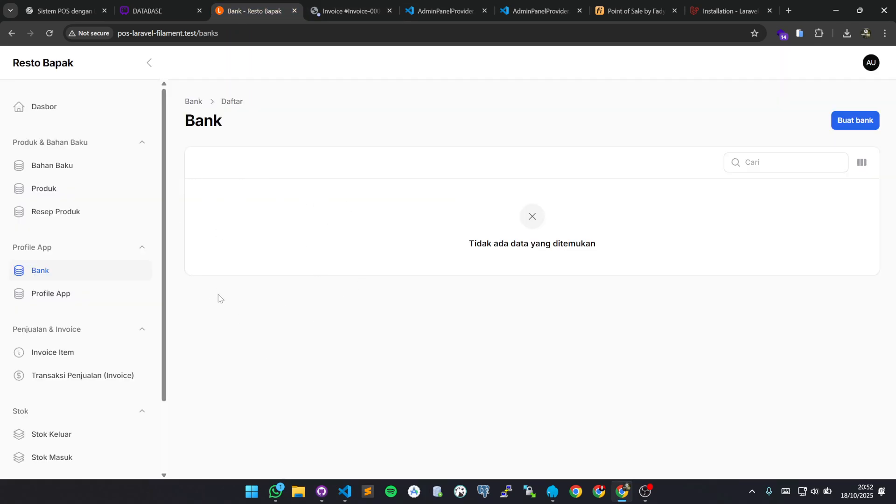
pyautogui.scroll(-2, 40, 352)
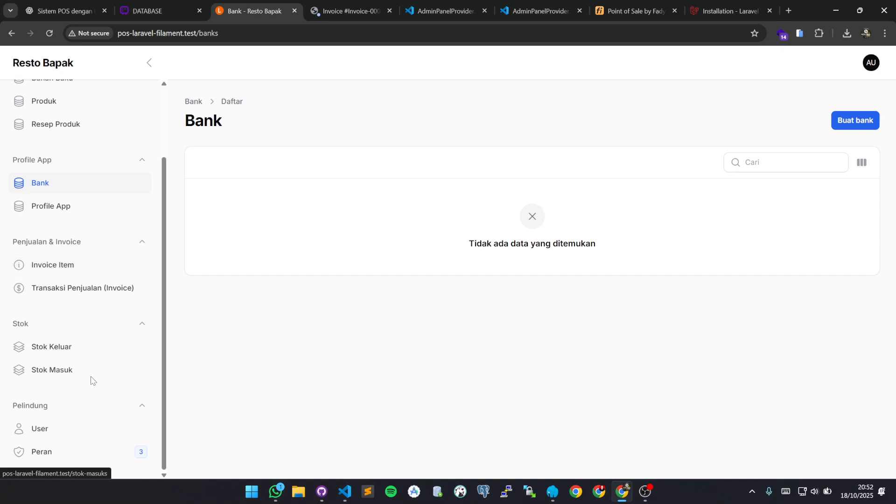
pyautogui.click(84, 349)
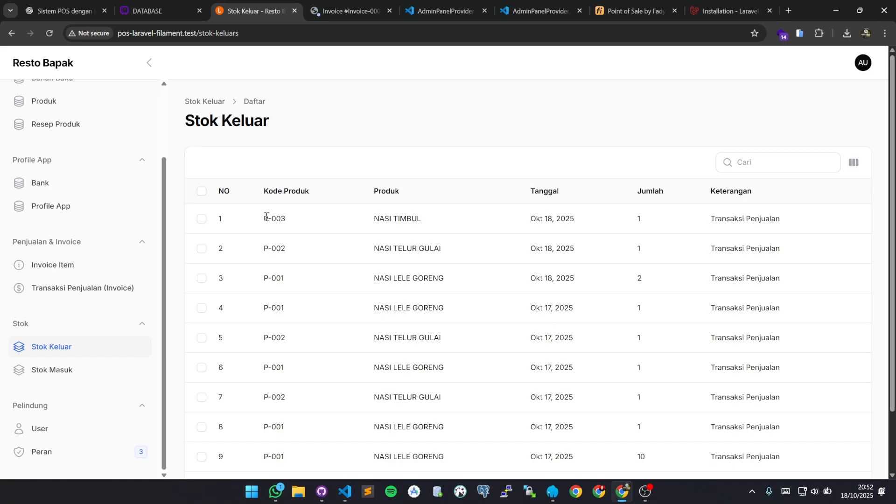
pyautogui.moveTo(266, 216); pyautogui.dragTo(626, 342)
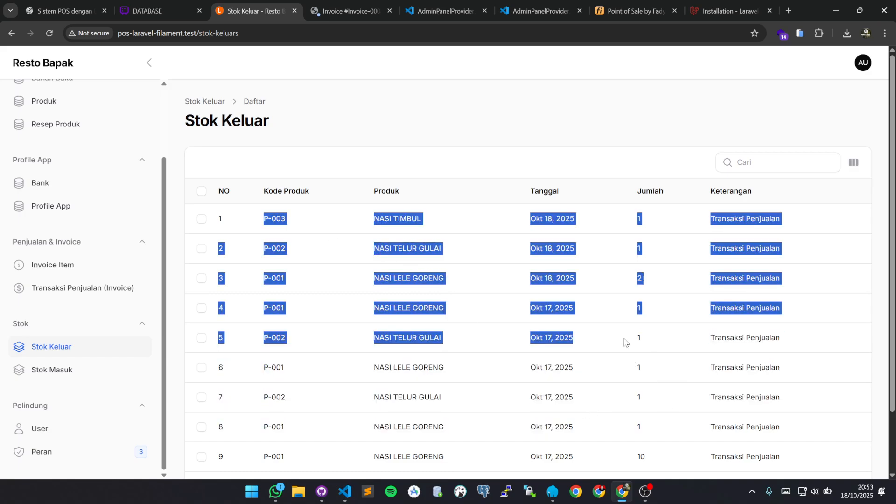
pyautogui.click(625, 342)
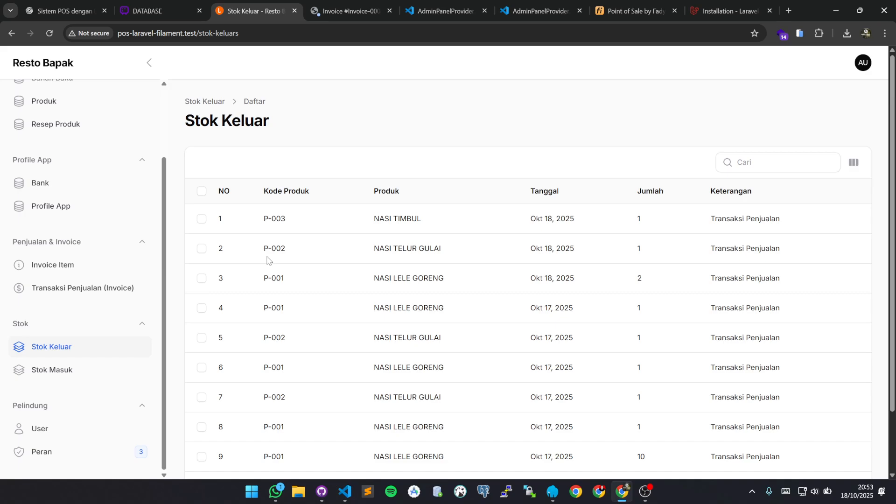
# View the Stok Masuk list and return to Stok Keluar to look through its outgoing stock records
pyautogui.click(39, 380)
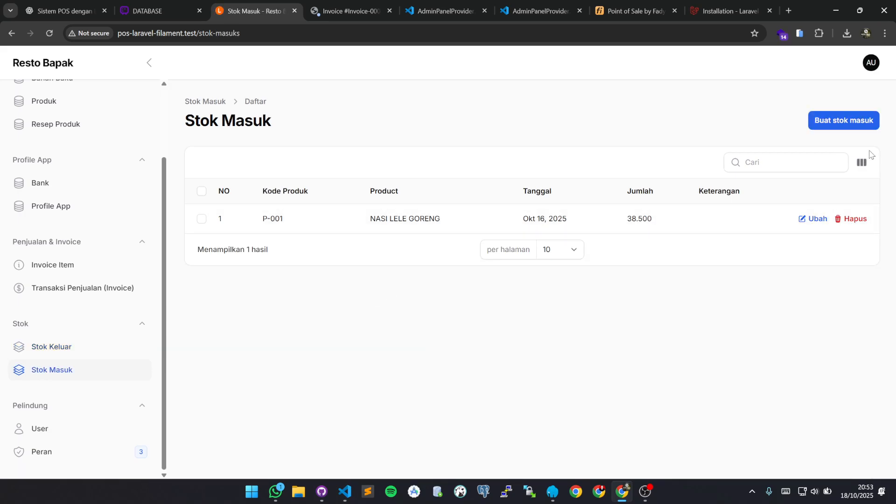
pyautogui.click(75, 353)
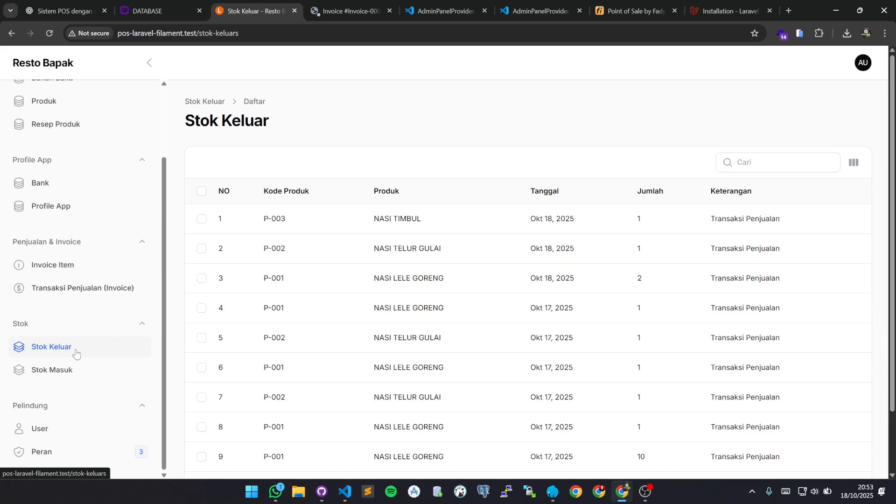
pyautogui.scroll(-1, 75, 352)
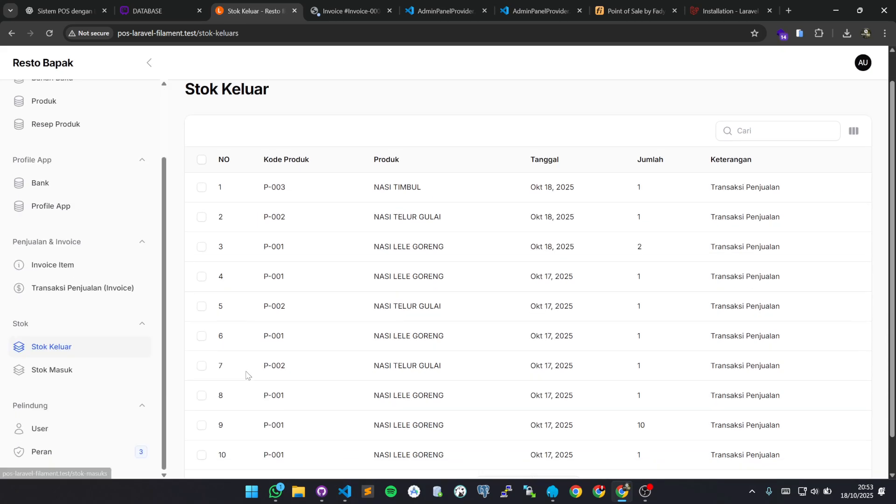
pyautogui.scroll(1, 246, 374)
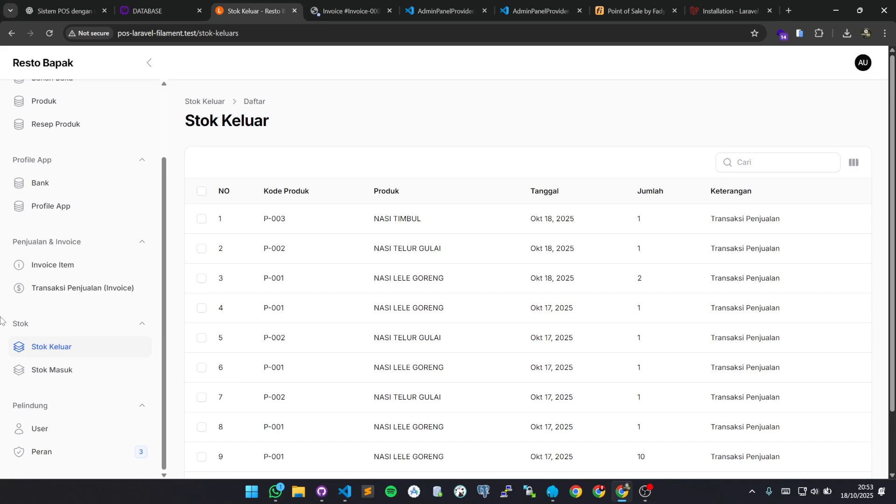
# Review the super admin's navigation groups, from Produk & Bahan Baku and Profile App to Penjualan & Invoice, Stok and Pelindung
pyautogui.scroll(2, 77, 210)
pyautogui.scroll(-1, 84, 201)
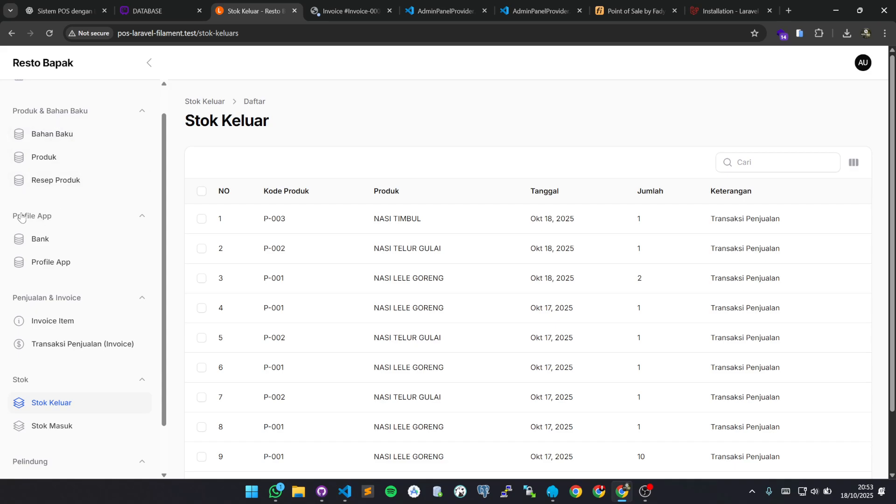
pyautogui.scroll(-1, 82, 258)
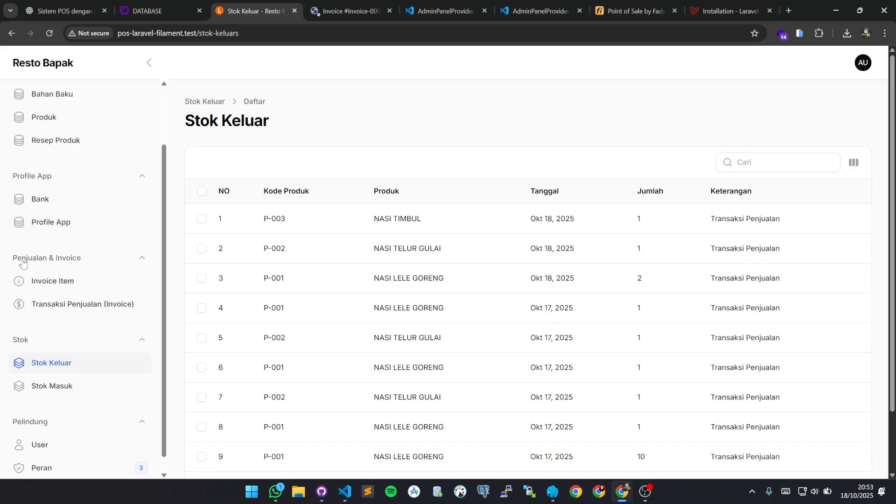
pyautogui.scroll(-1, 94, 318)
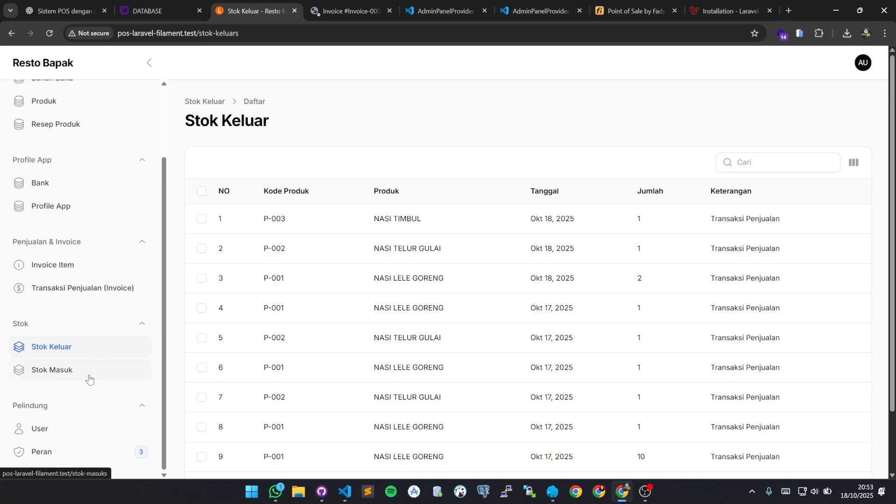
pyautogui.scroll(3, 89, 379)
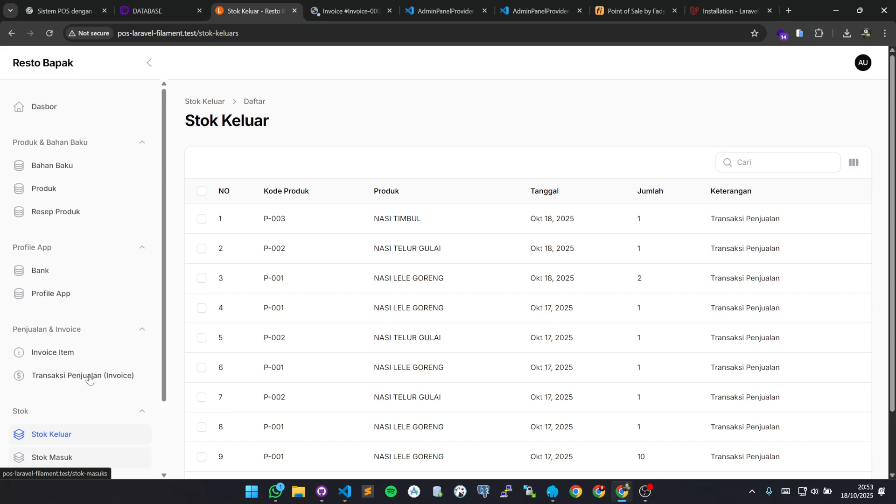
pyautogui.scroll(-3, 89, 379)
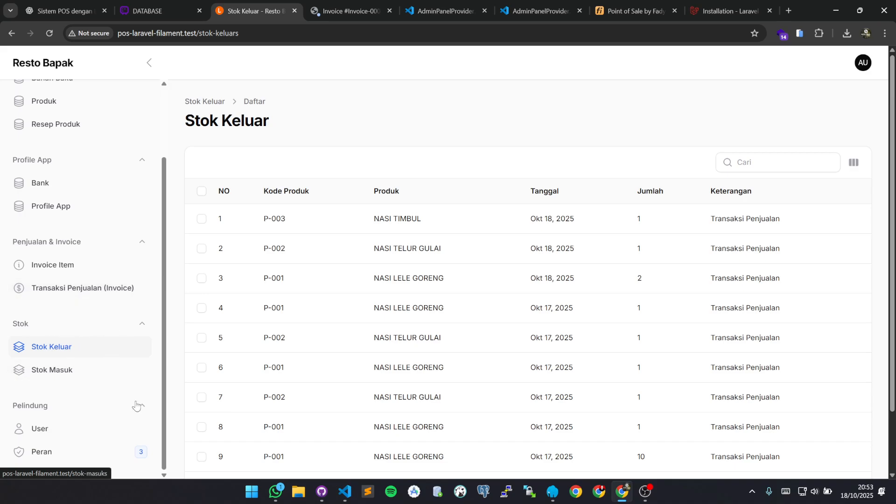
pyautogui.click(202, 191)
pyautogui.click(205, 210)
# Open the Dasbor and inspect the August, September and October points in the Grafik Penjualan Per Bulan chart
pyautogui.scroll(2, 90, 382)
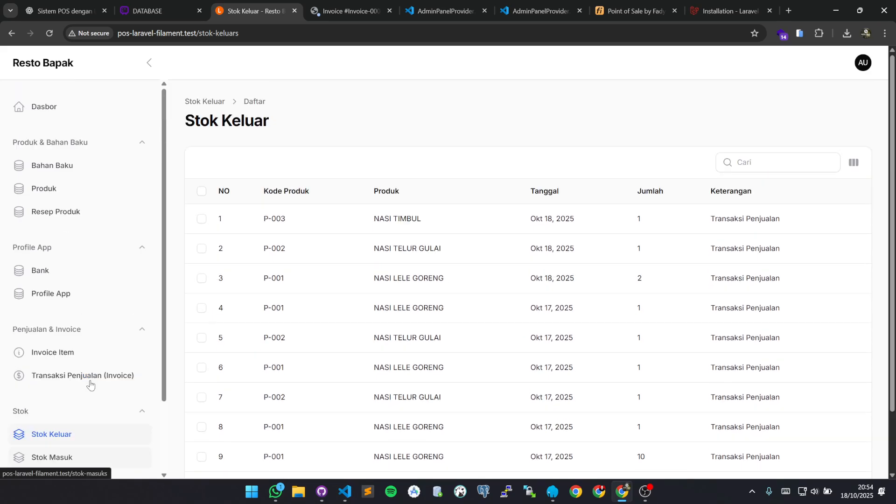
pyautogui.click(61, 107)
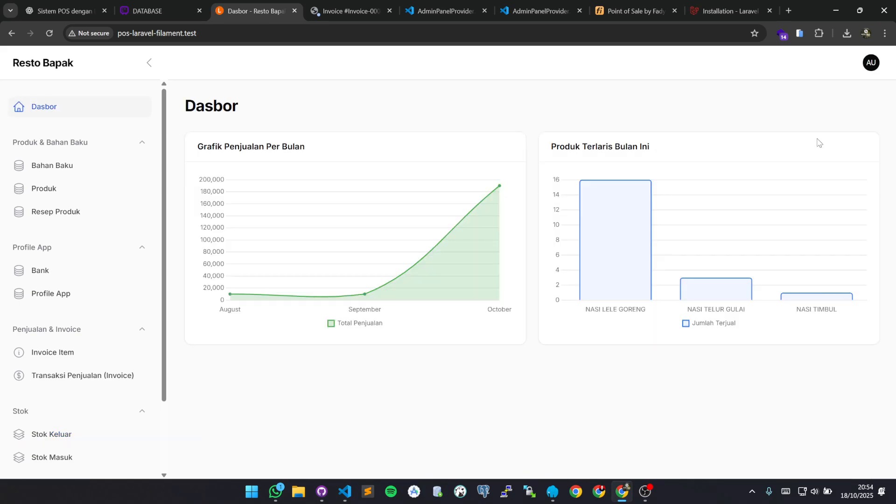
pyautogui.moveTo(198, 146); pyautogui.dragTo(323, 168)
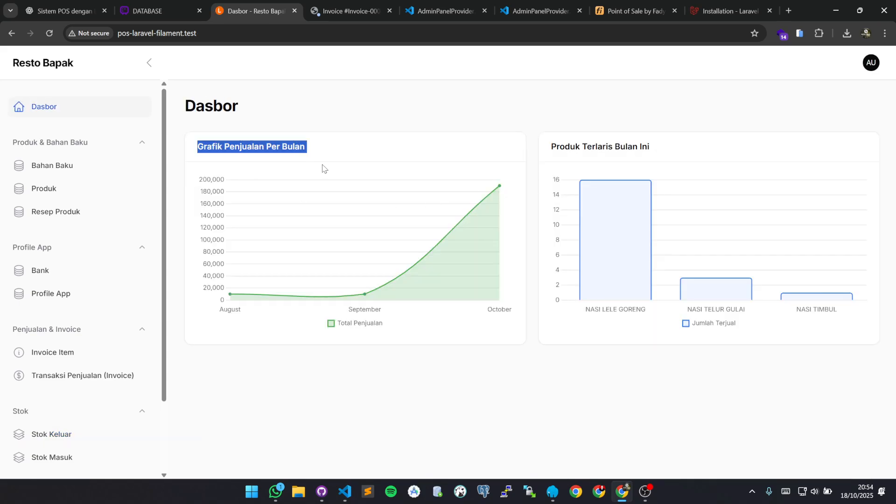
pyautogui.click(325, 167)
pyautogui.moveTo(229, 295)
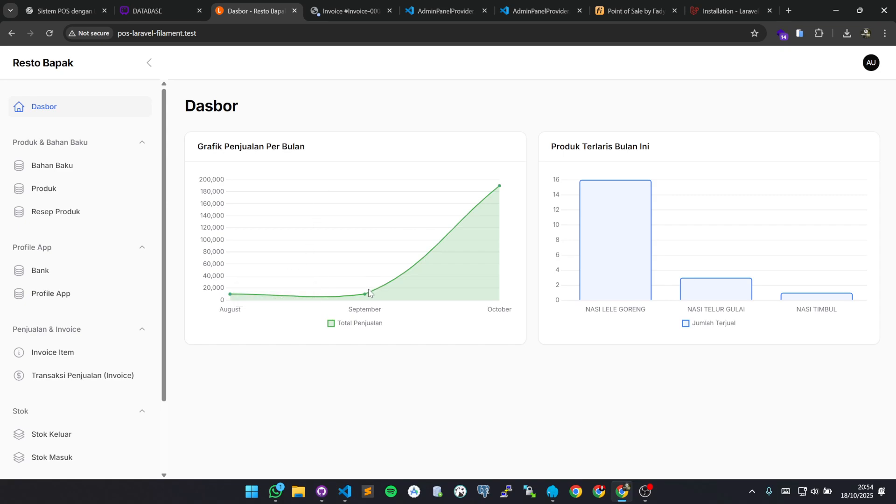
pyautogui.moveTo(366, 295)
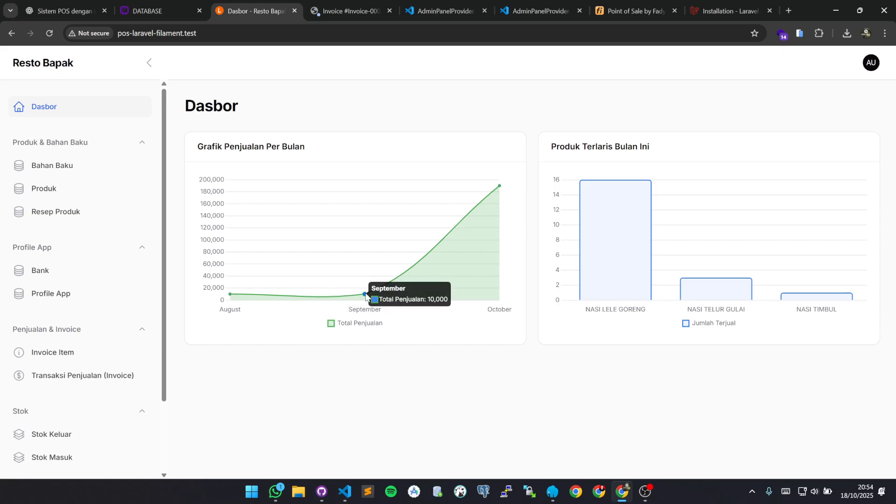
pyautogui.moveTo(500, 186)
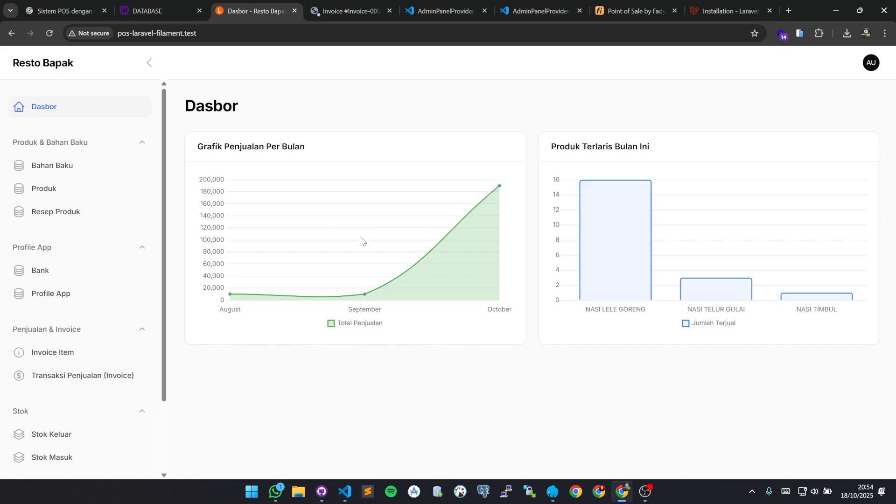
# Inspect the product bars in the Produk Terlaris Bulan Ini chart and open the account menu
pyautogui.moveTo(652, 223)
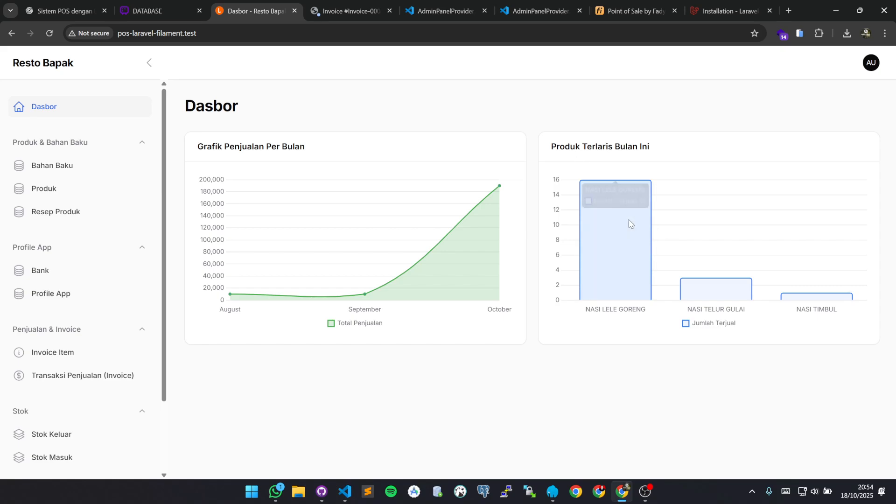
pyautogui.moveTo(642, 264)
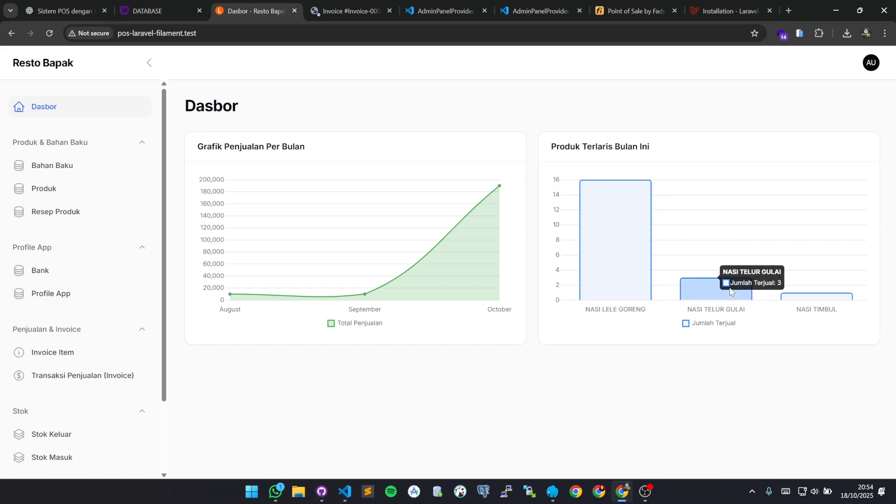
pyautogui.moveTo(835, 310)
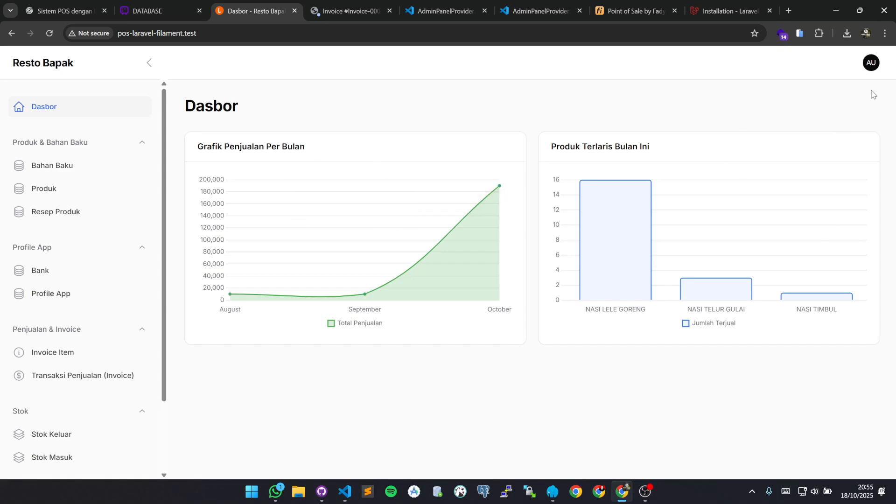
pyautogui.click(871, 64)
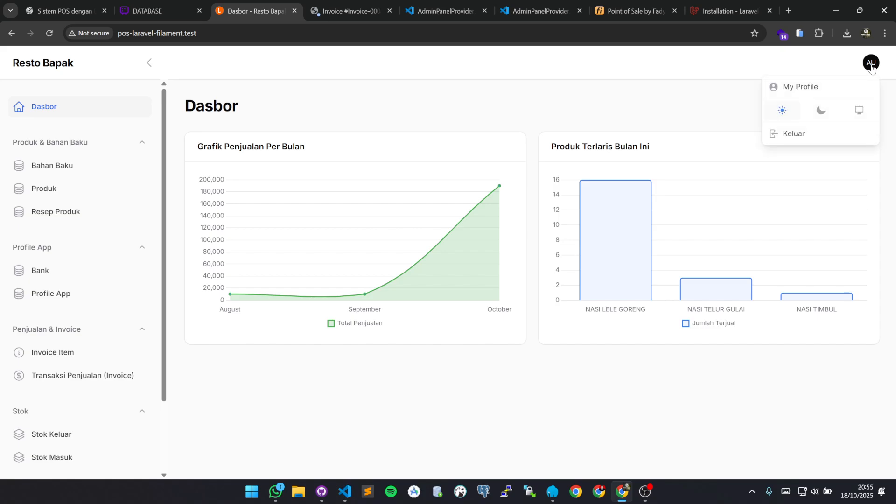
# Close the account menu and search Google for "printer thermal" in a new browser tab
pyautogui.click(658, 69)
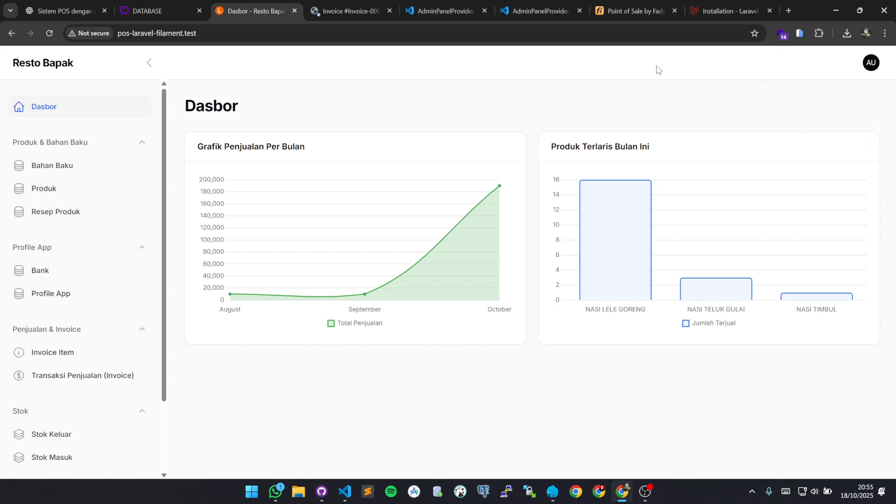
pyautogui.hotkey('ctrl', 't')
pyautogui.write('print')
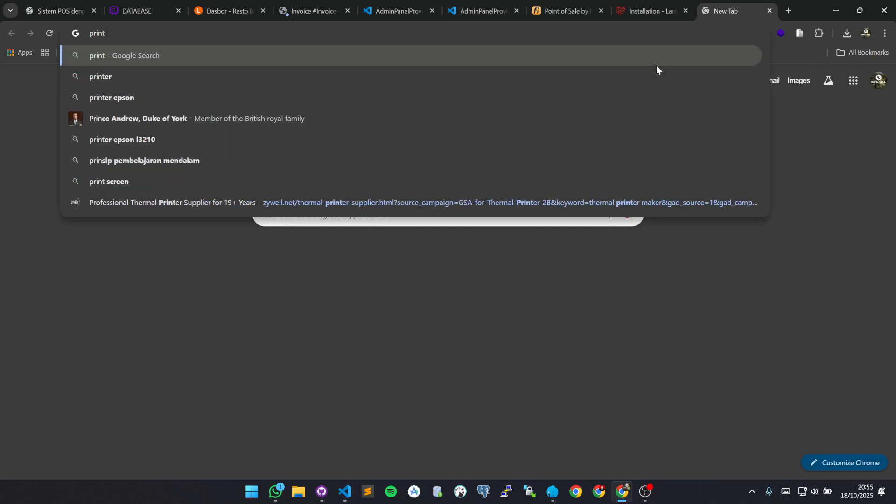
pyautogui.write('er ter')
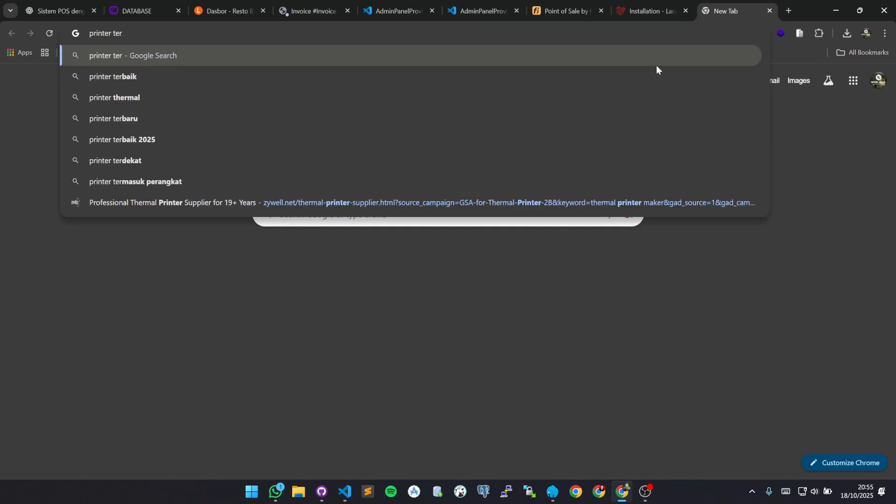
pyautogui.press('Down')
pyautogui.press('Down')
pyautogui.press('Return')
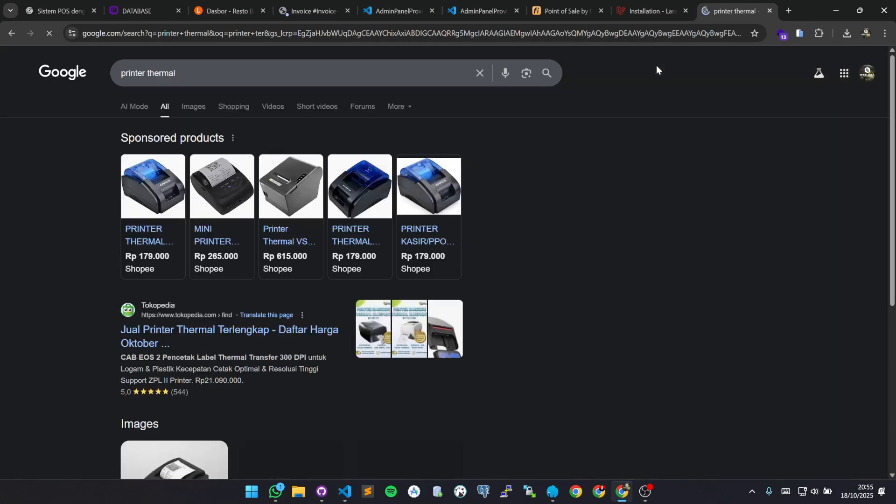
# Browse the thermal printer image results and preview the Barcodia 58mm Bluetooth Iware C58BT printer
pyautogui.click(192, 111)
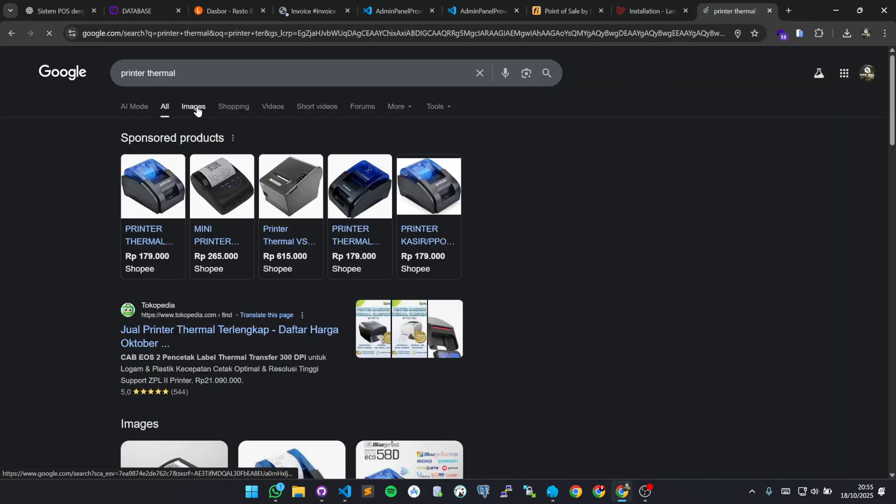
pyautogui.scroll(-4, 205, 374)
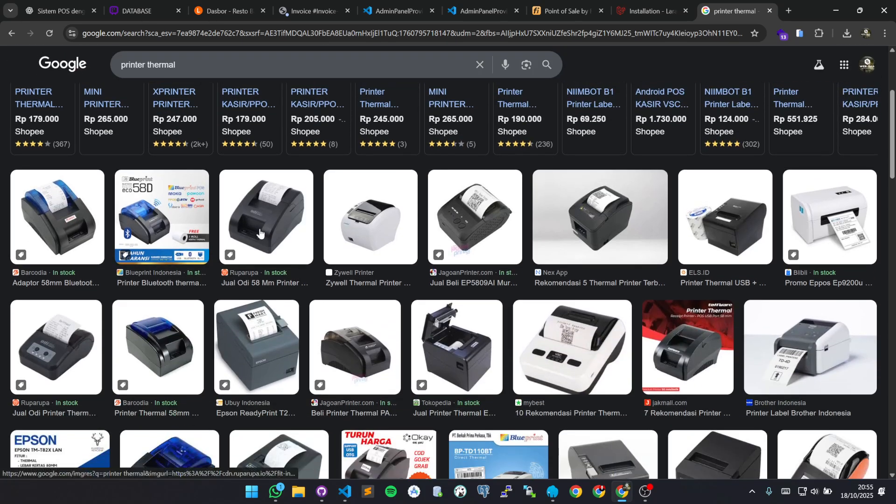
pyautogui.click(56, 223)
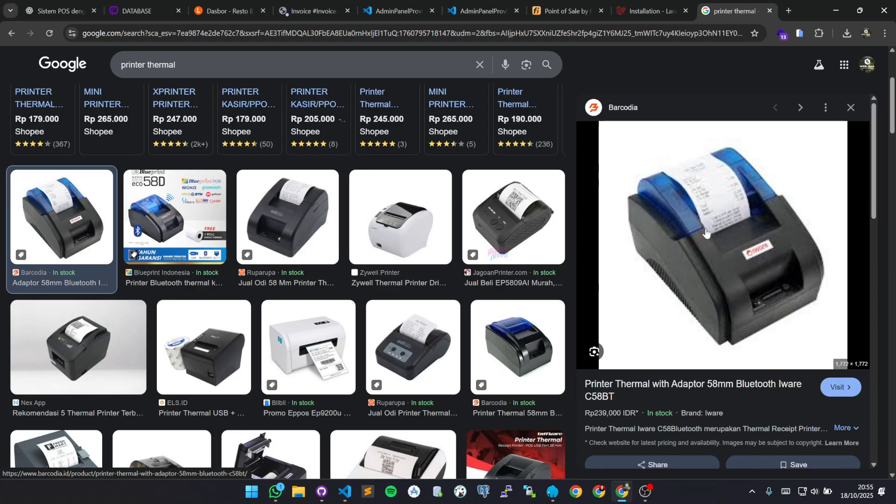
# Search Google for "cash drawer" in another new browser tab
pyautogui.hotkey('ctrl', 't')
pyautogui.write('cash d')
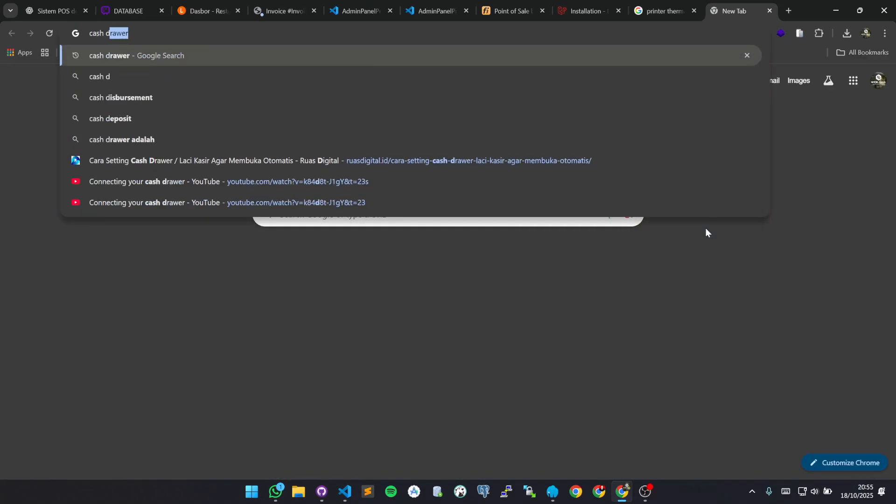
pyautogui.write('rawe')
pyautogui.press('Return')
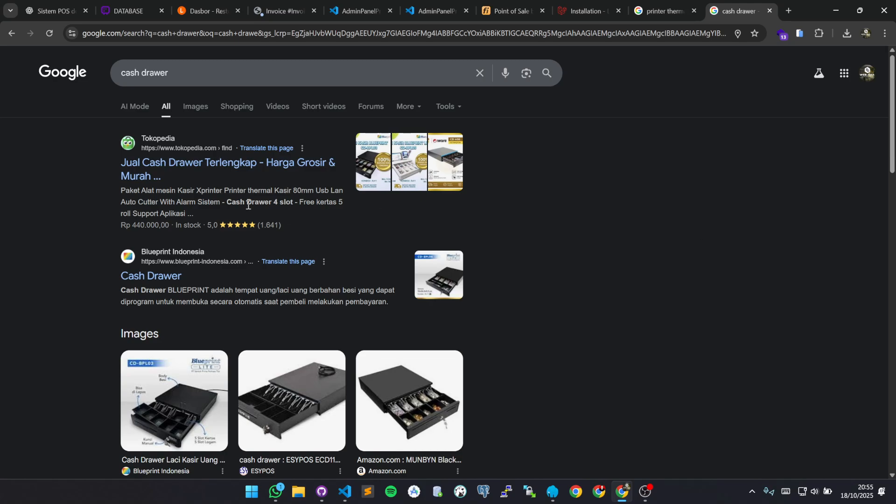
# Browse the cash drawer image results and preview the ESYPOS ECD113 steel cash drawer
pyautogui.click(195, 106)
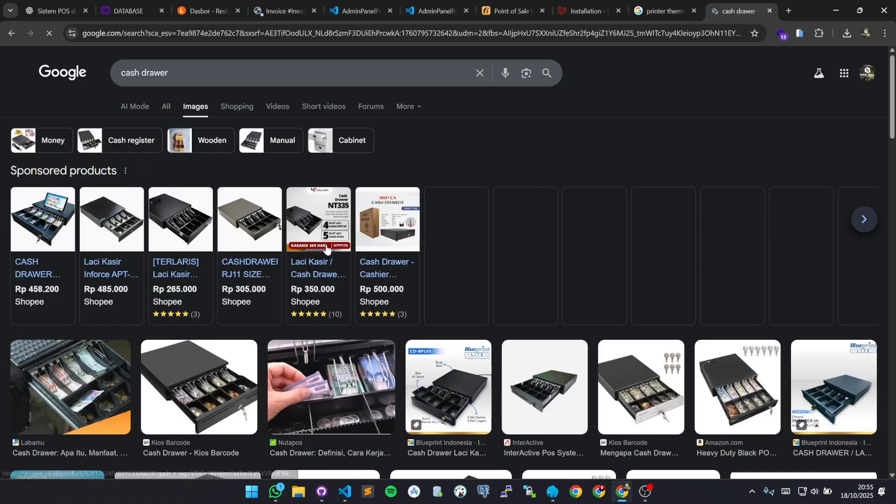
pyautogui.scroll(-3, 391, 341)
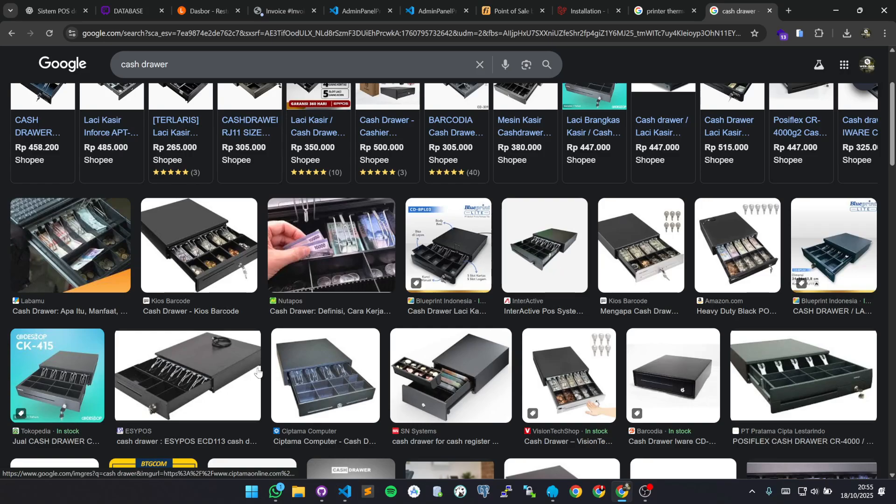
pyautogui.click(191, 370)
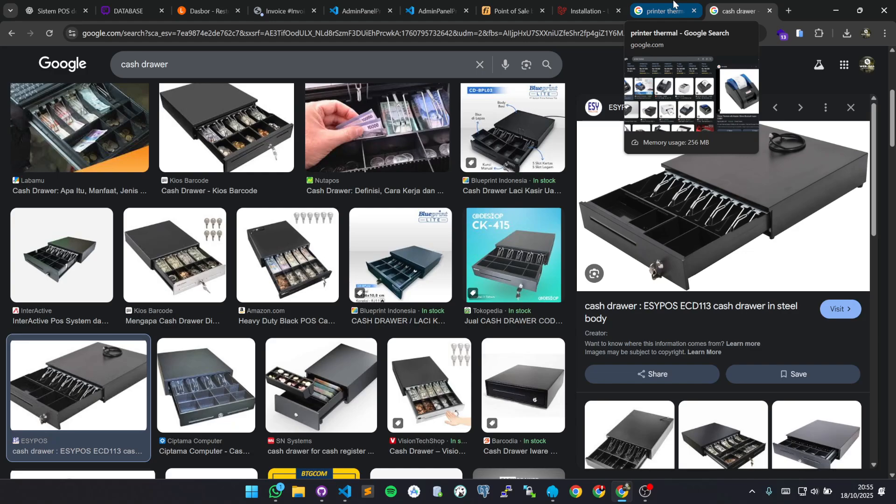
# Revisit the thermal printer preview and return to the Resto Bapak Dasbor page
pyautogui.click(673, 5)
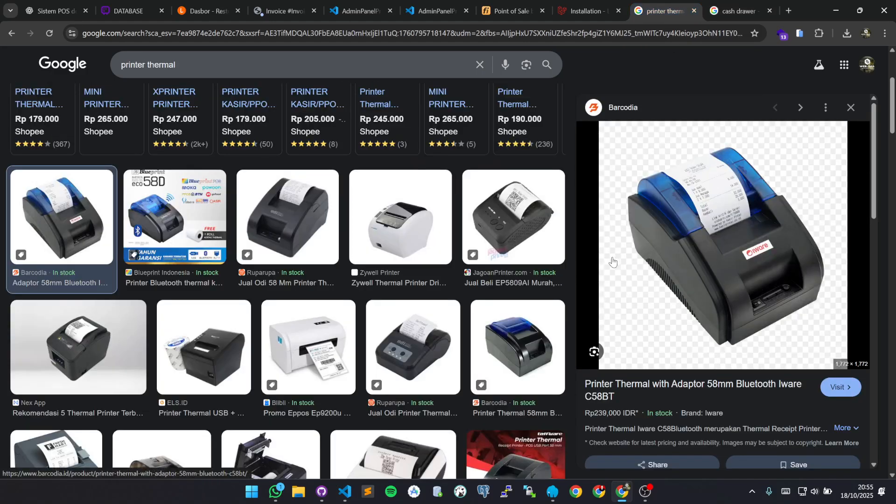
pyautogui.click(589, 10)
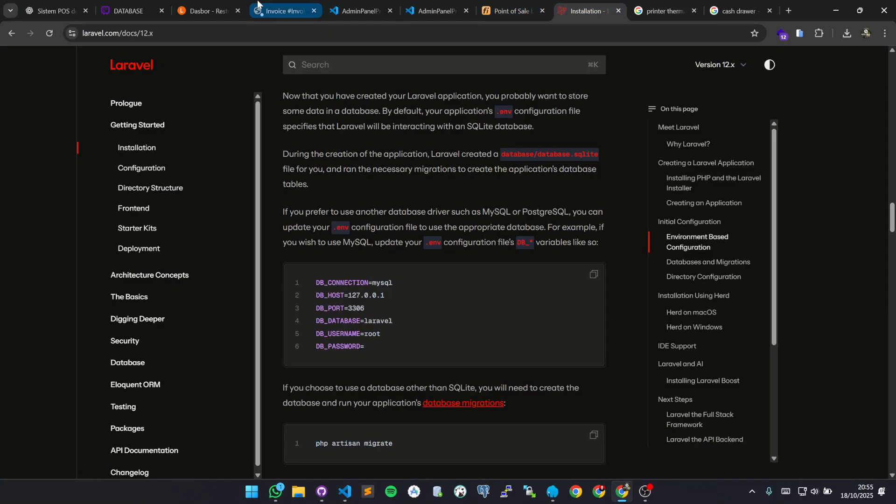
pyautogui.click(223, 4)
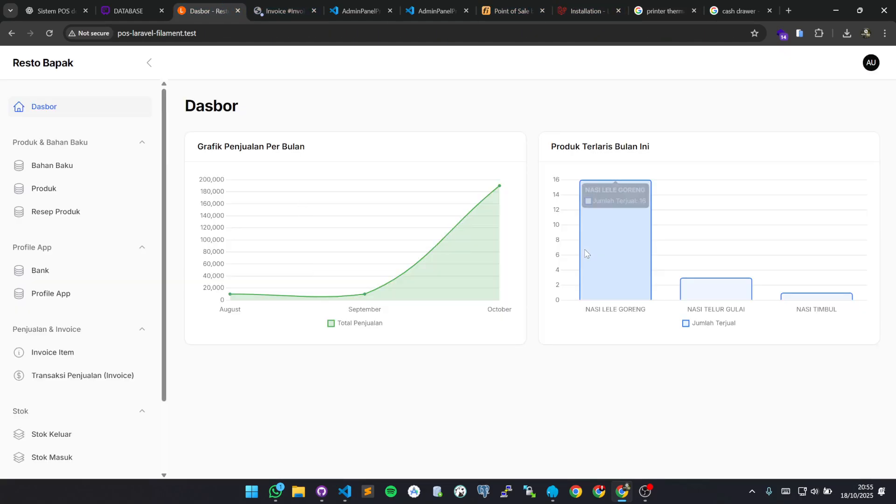
pyautogui.click(647, 492)
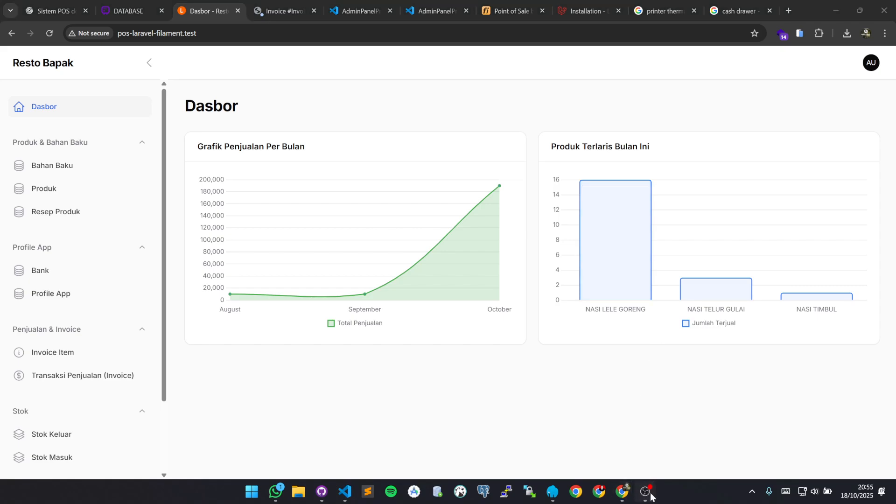